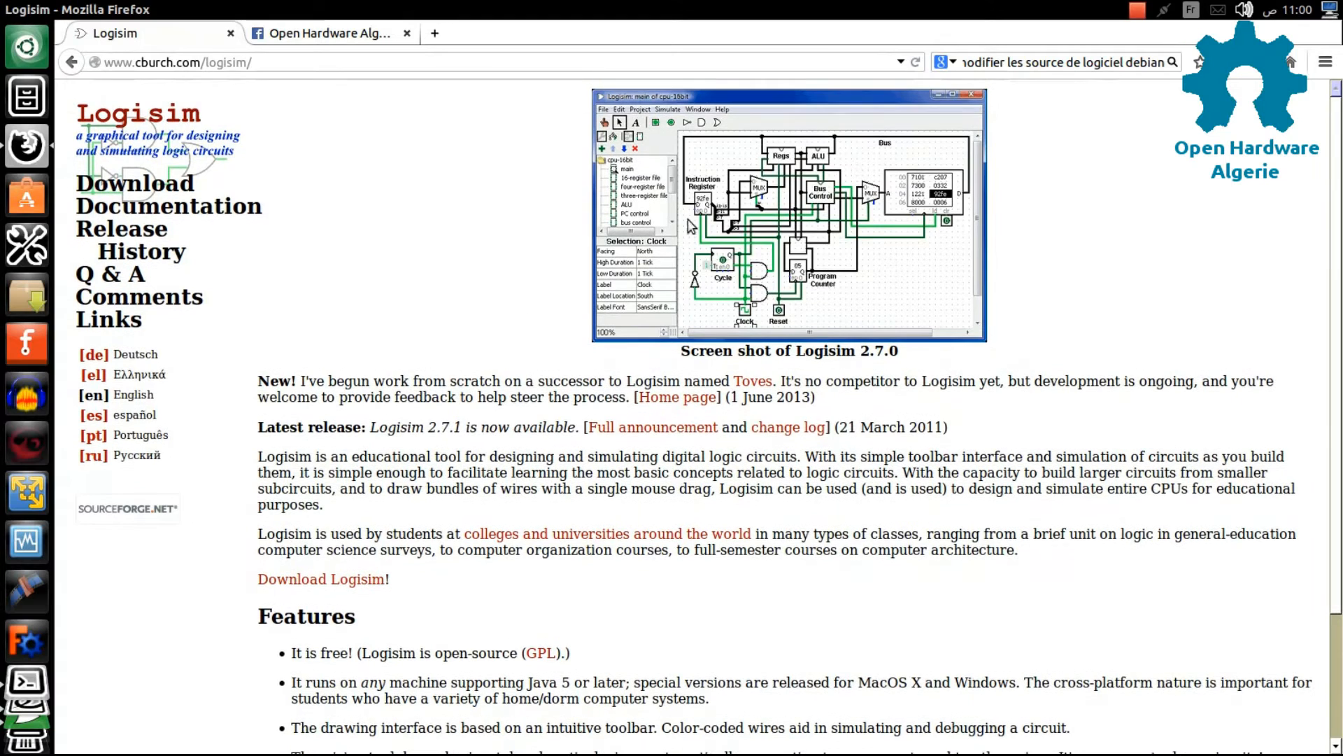
Look over the Logisim home page and open its Download page
scroll(822, 471, "down", 5)
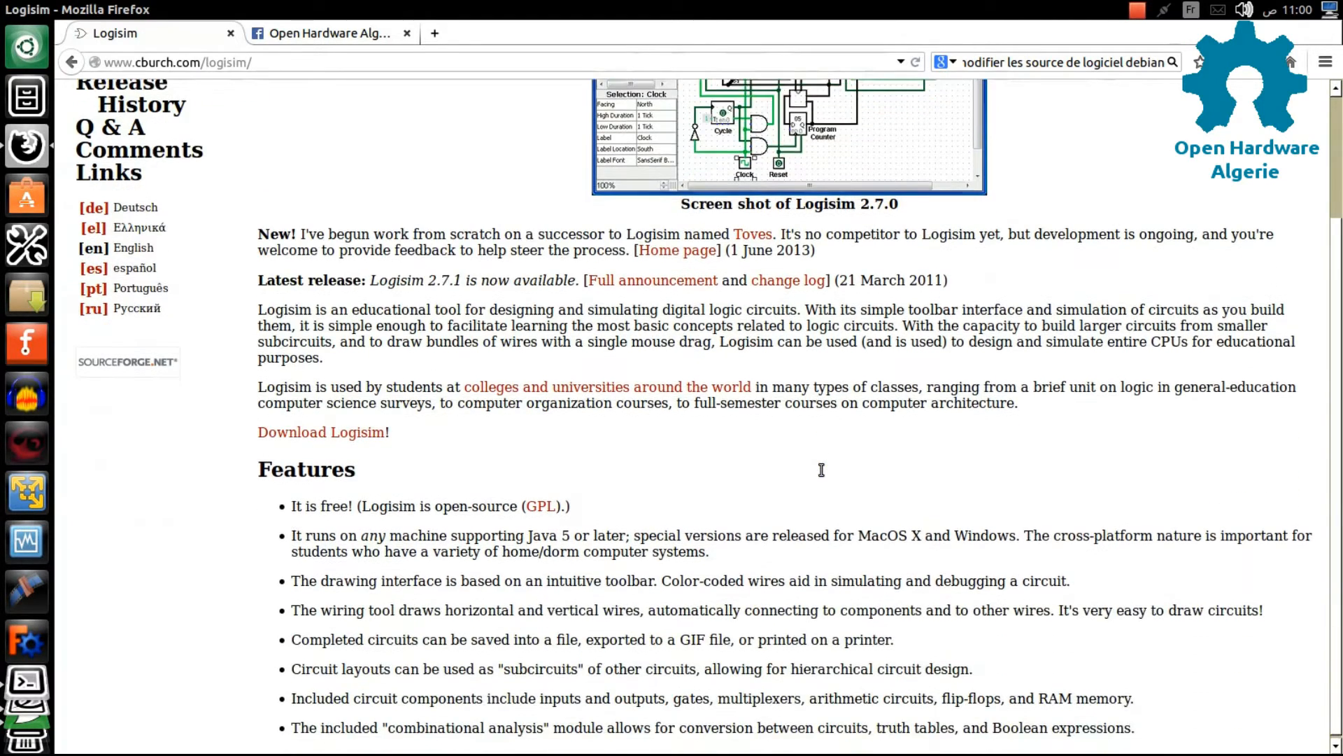
scroll(821, 474, "up", 5)
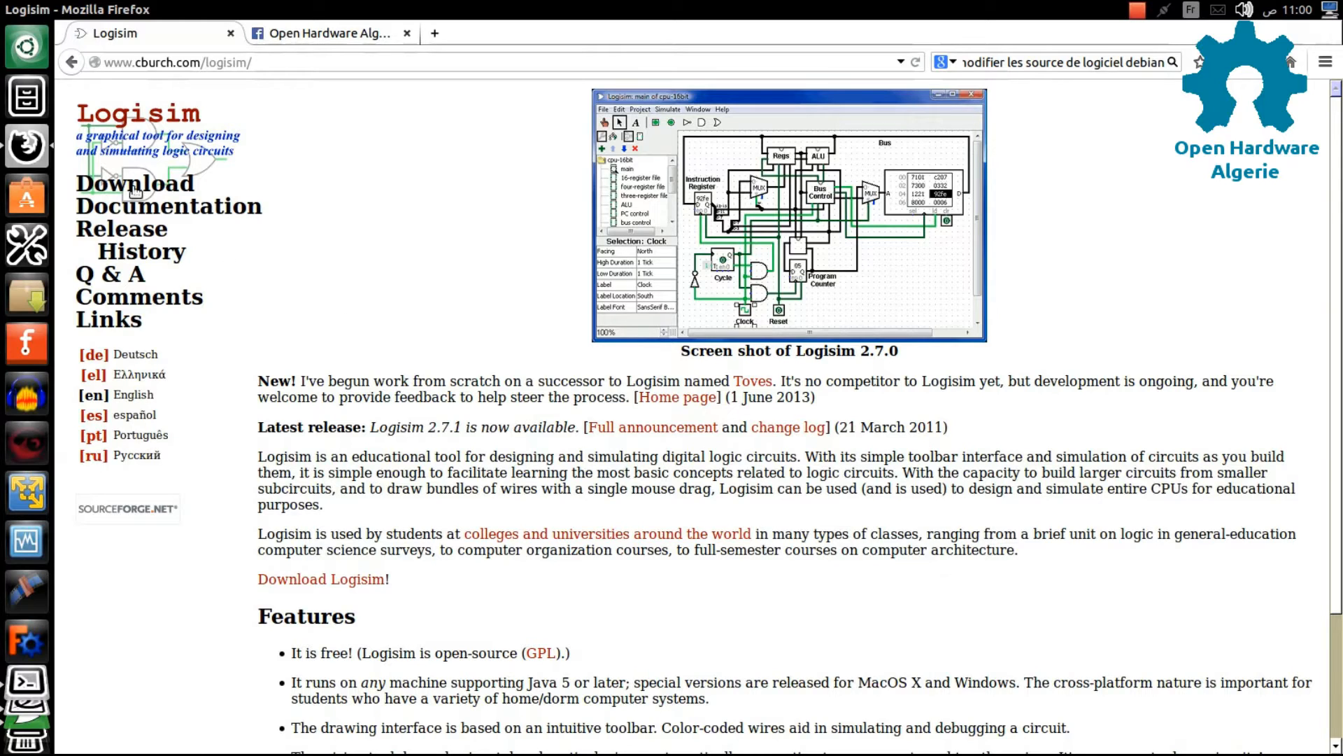
left_click_drag(249, 62, 101, 61)
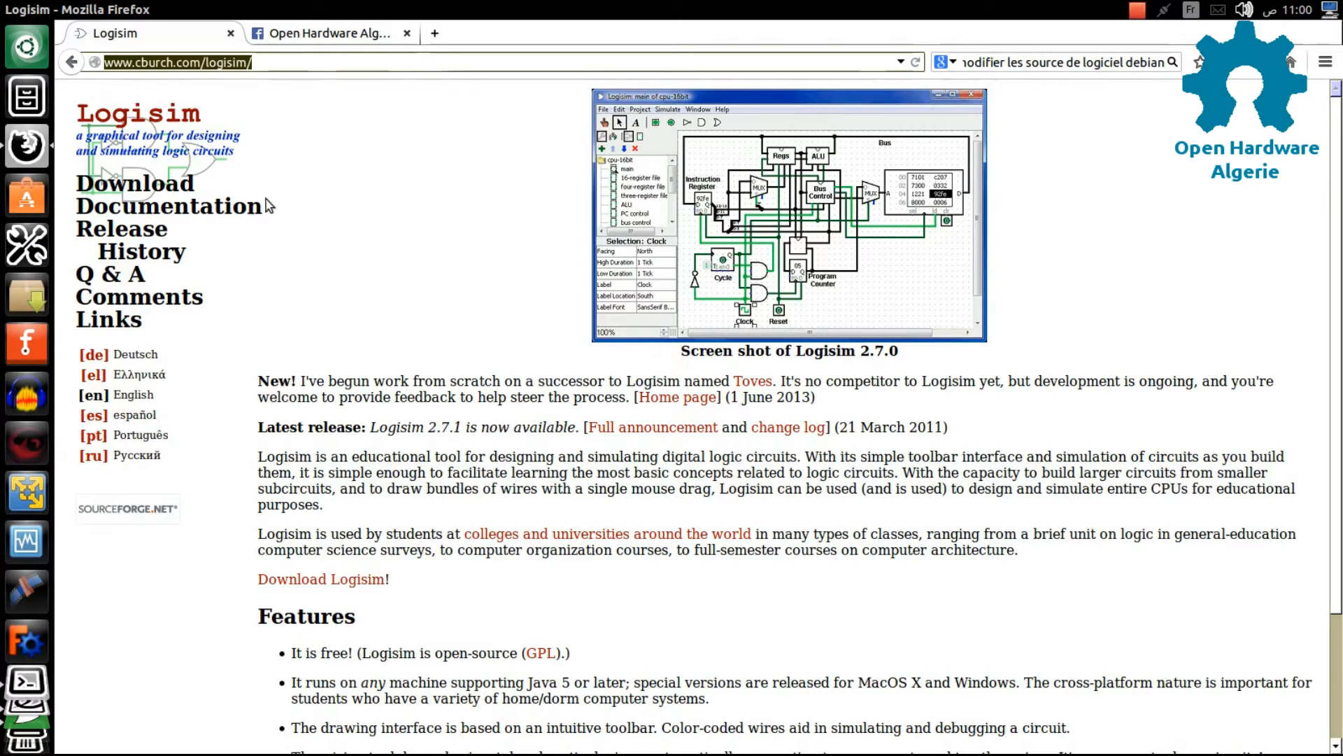
left_click(159, 191)
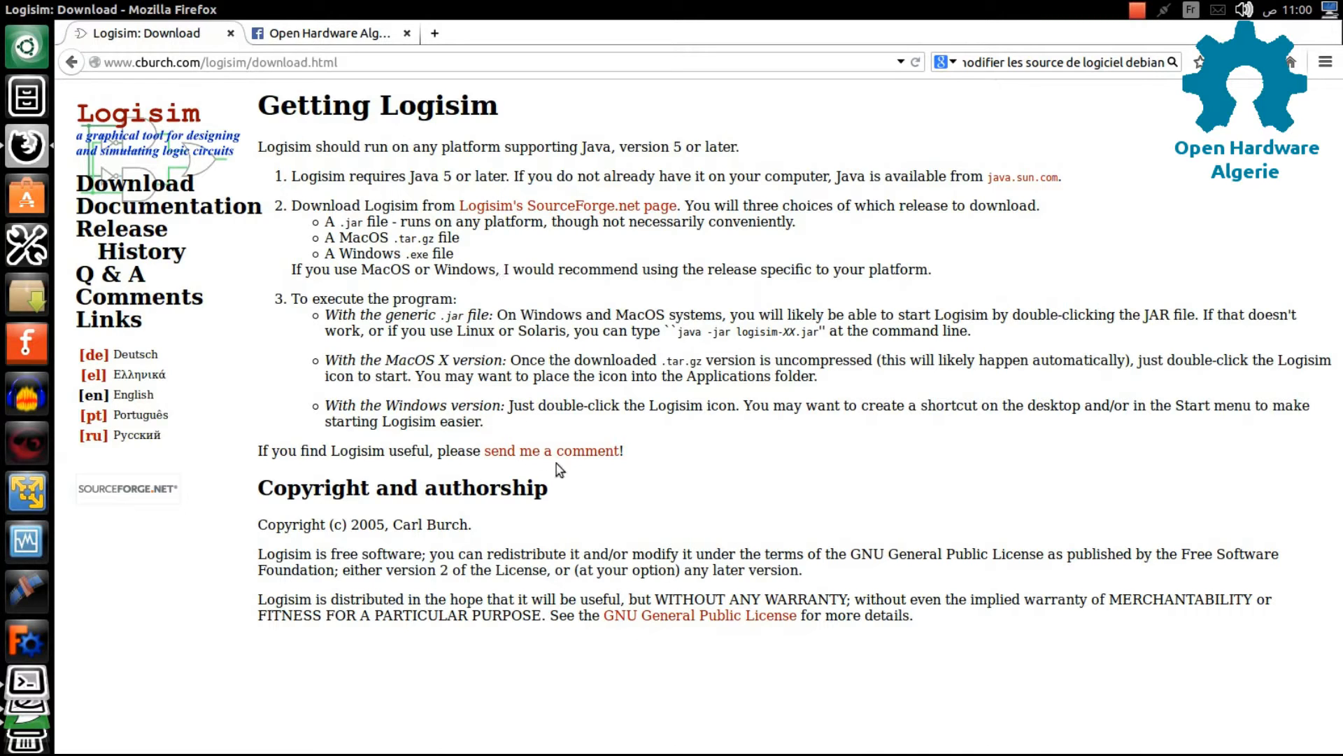
Open a terminal, enter the command "sudo apt-get install logisim", and return to the browser
key("ctrl+alt+t")
type("s")
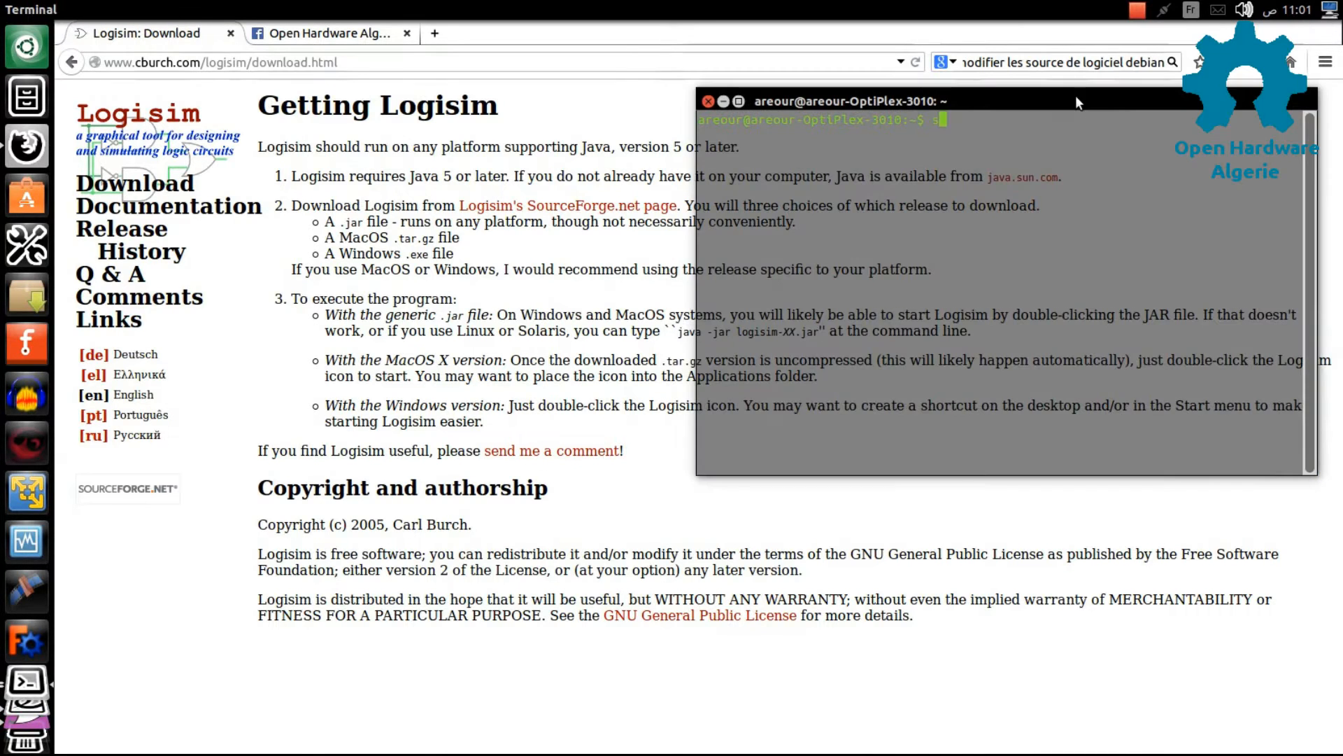
type("udo apt-get install logisim")
left_click(532, 31)
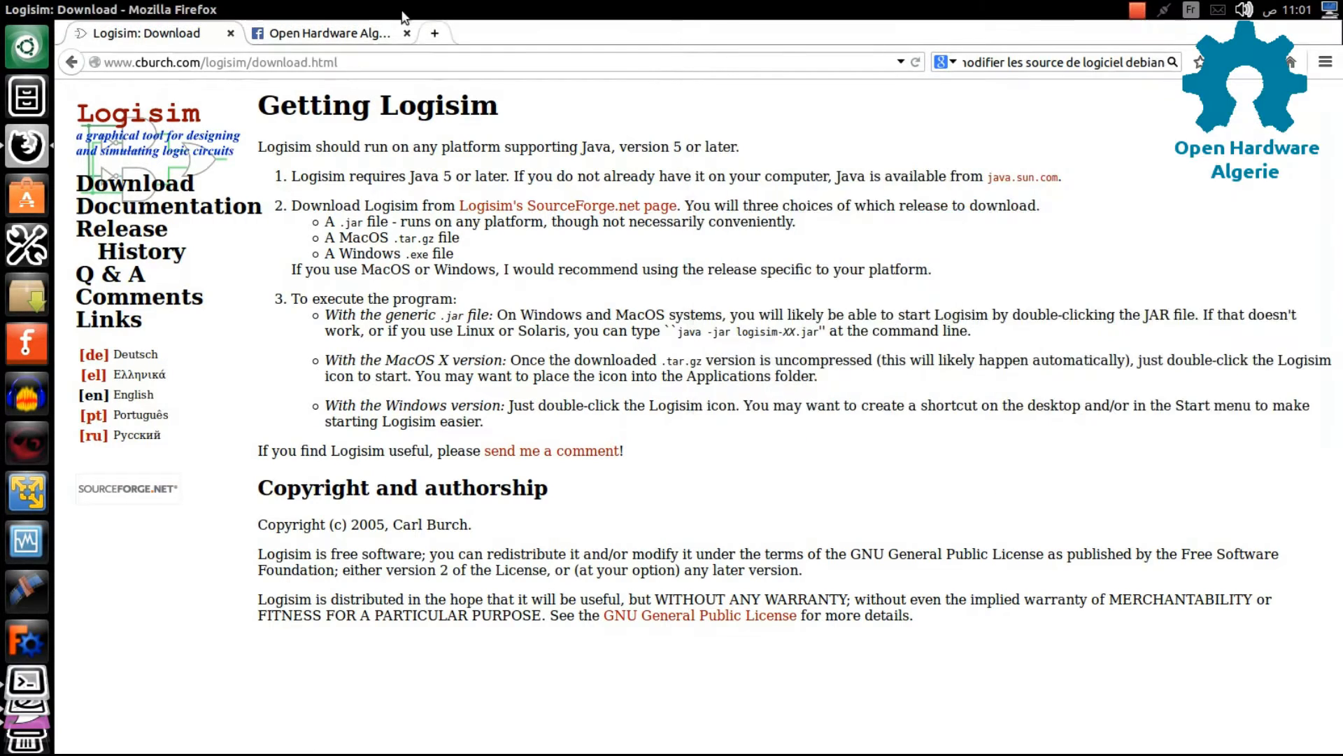
Switch to Logisim and rename the main circuit of the Untitled project to my_XOR
left_click(28, 631)
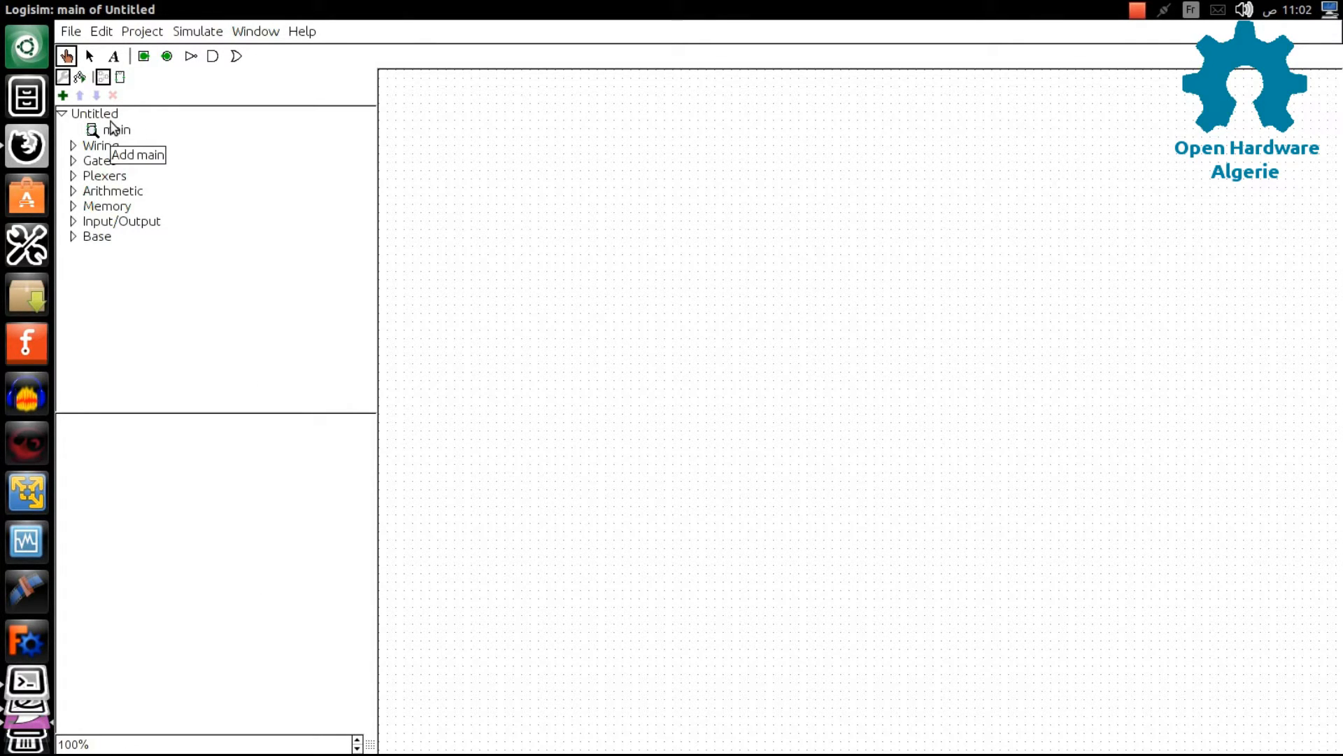
left_click(62, 114)
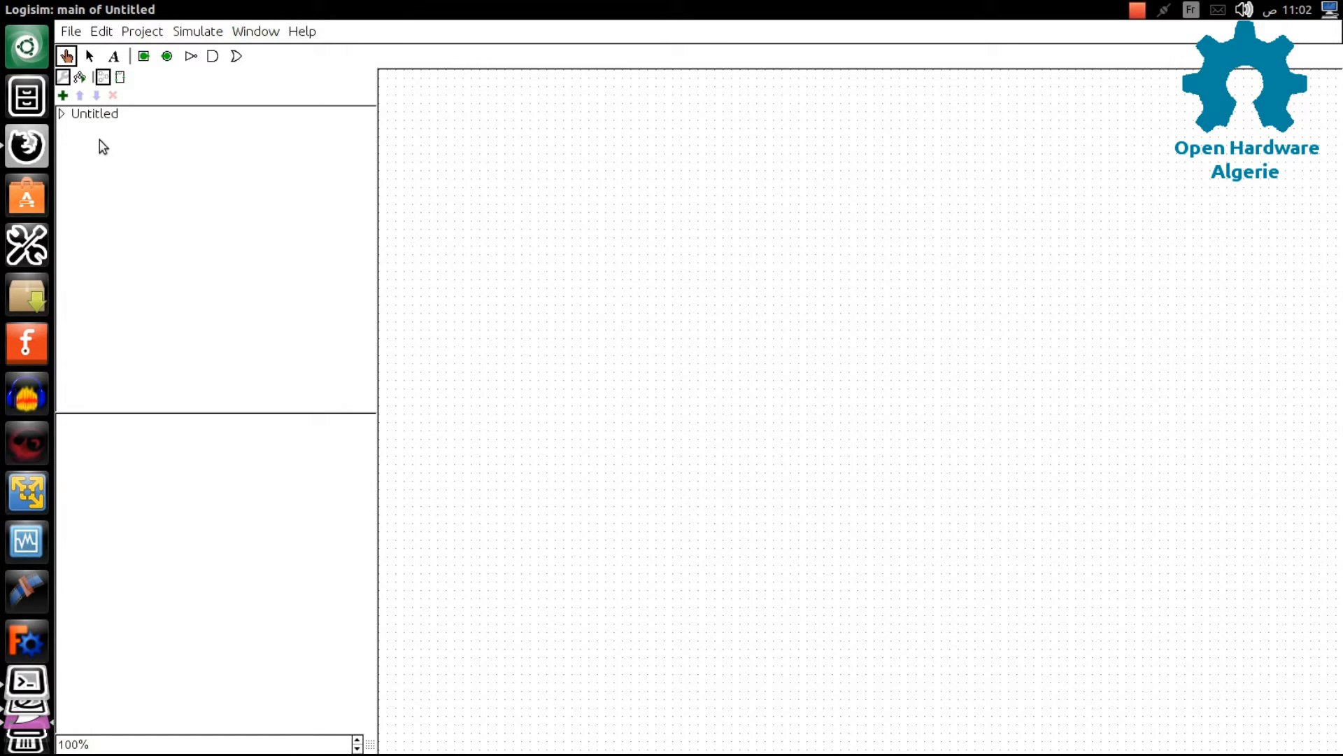
left_click(61, 113)
left_click(116, 130)
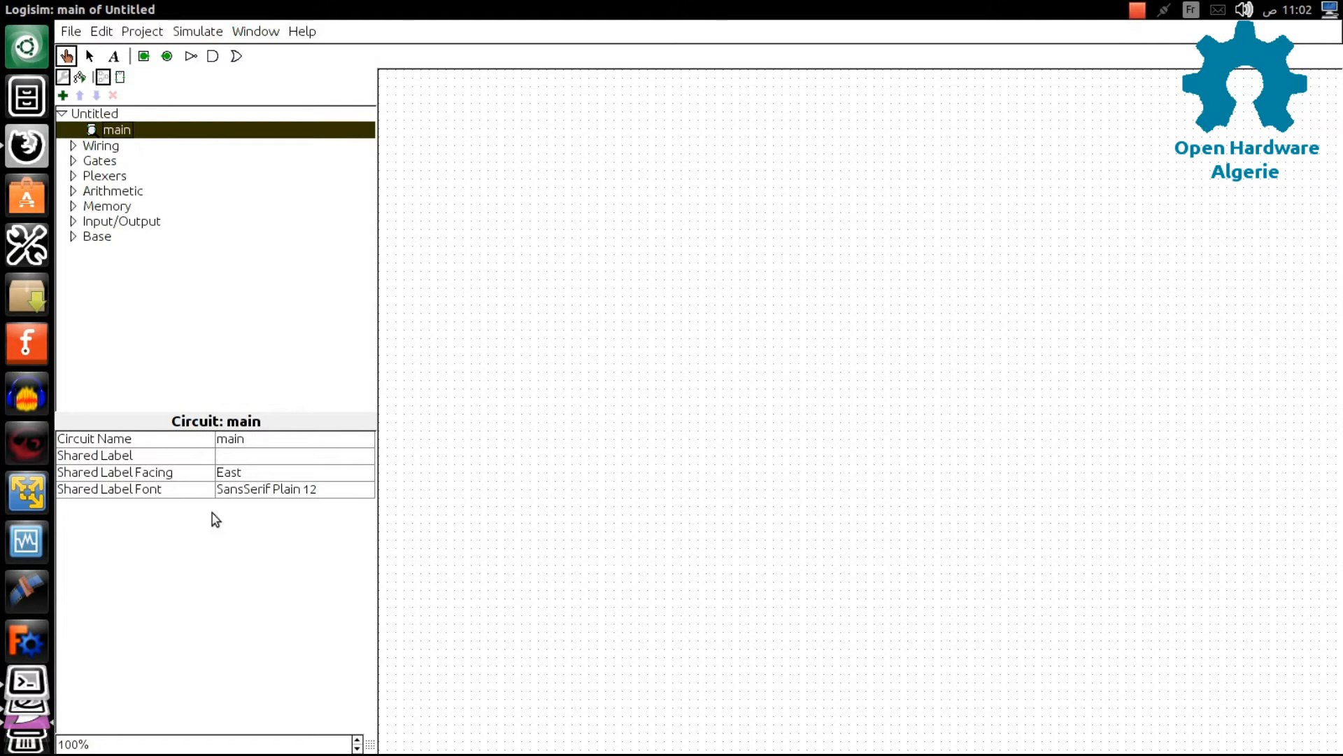
left_click(254, 440)
left_click_drag(254, 439, 217, 439)
left_click(254, 439)
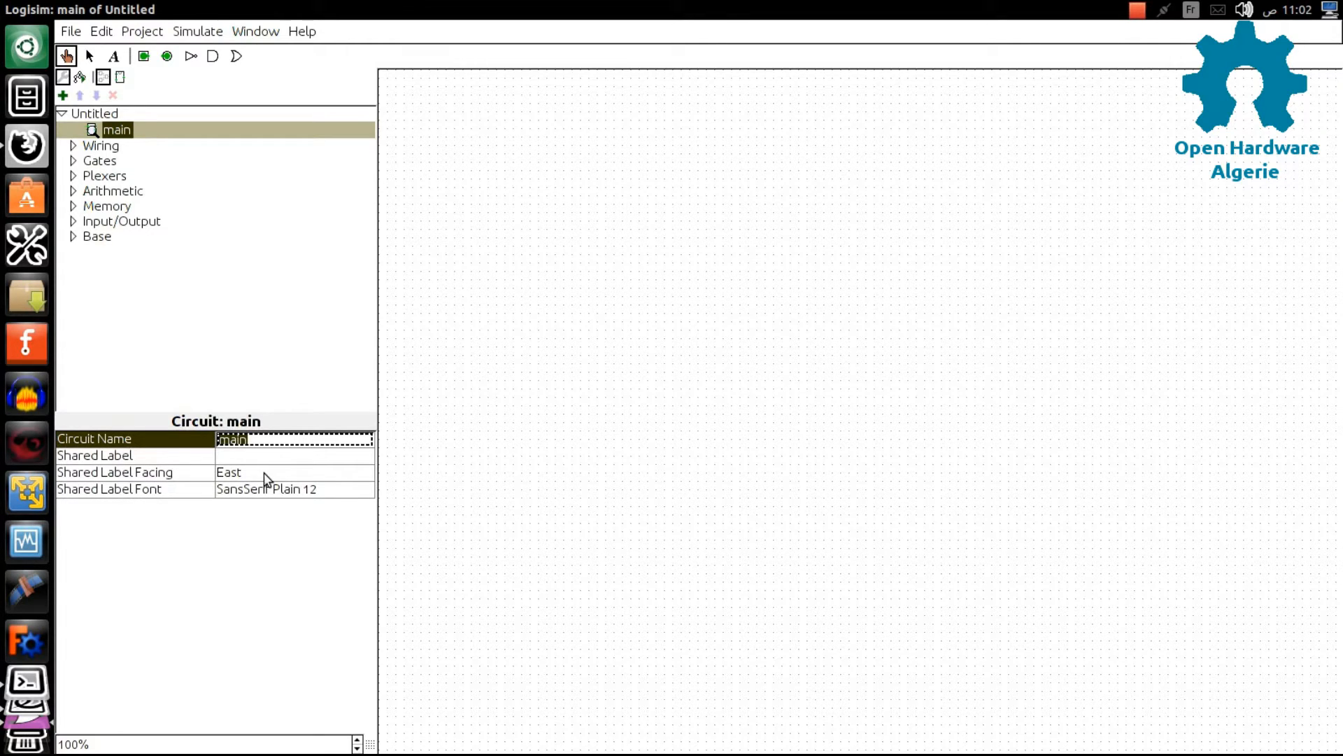
type("my_XOR")
key("Return")
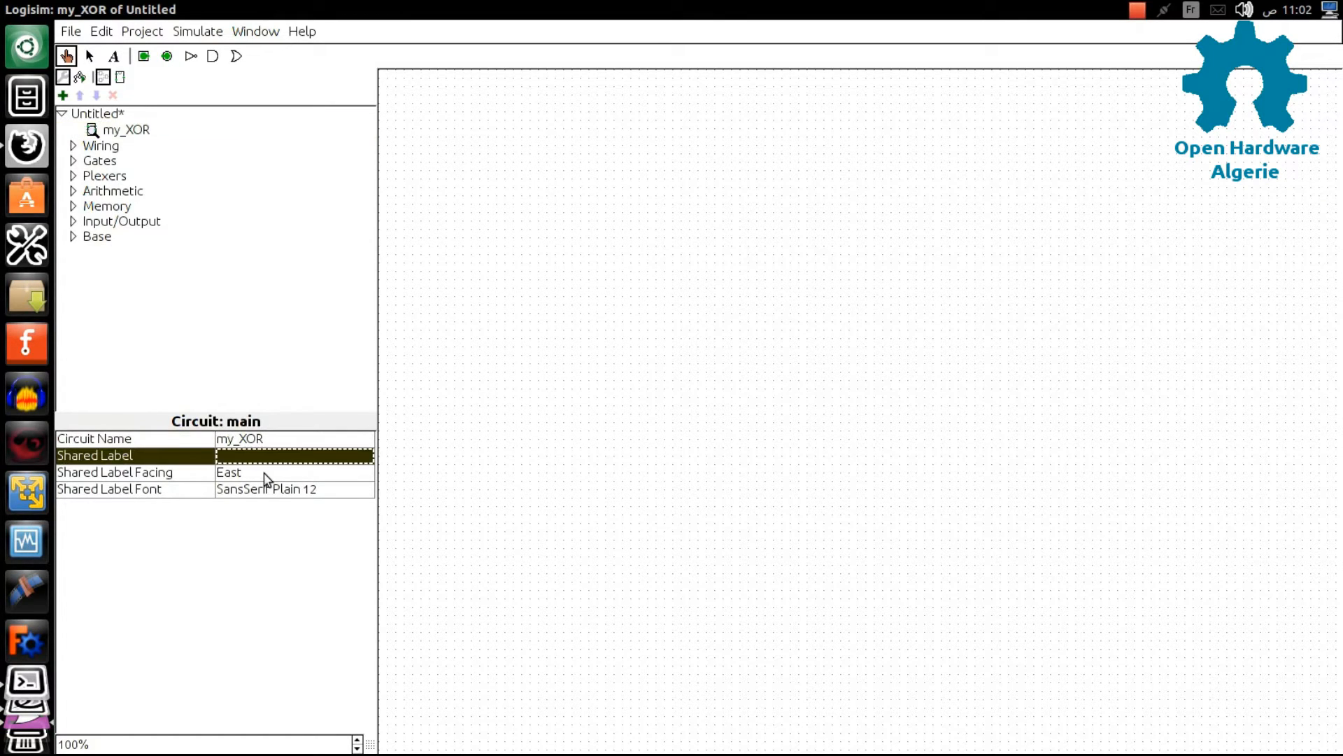
Place two AND gates on the canvas, one above the other
left_click(73, 162)
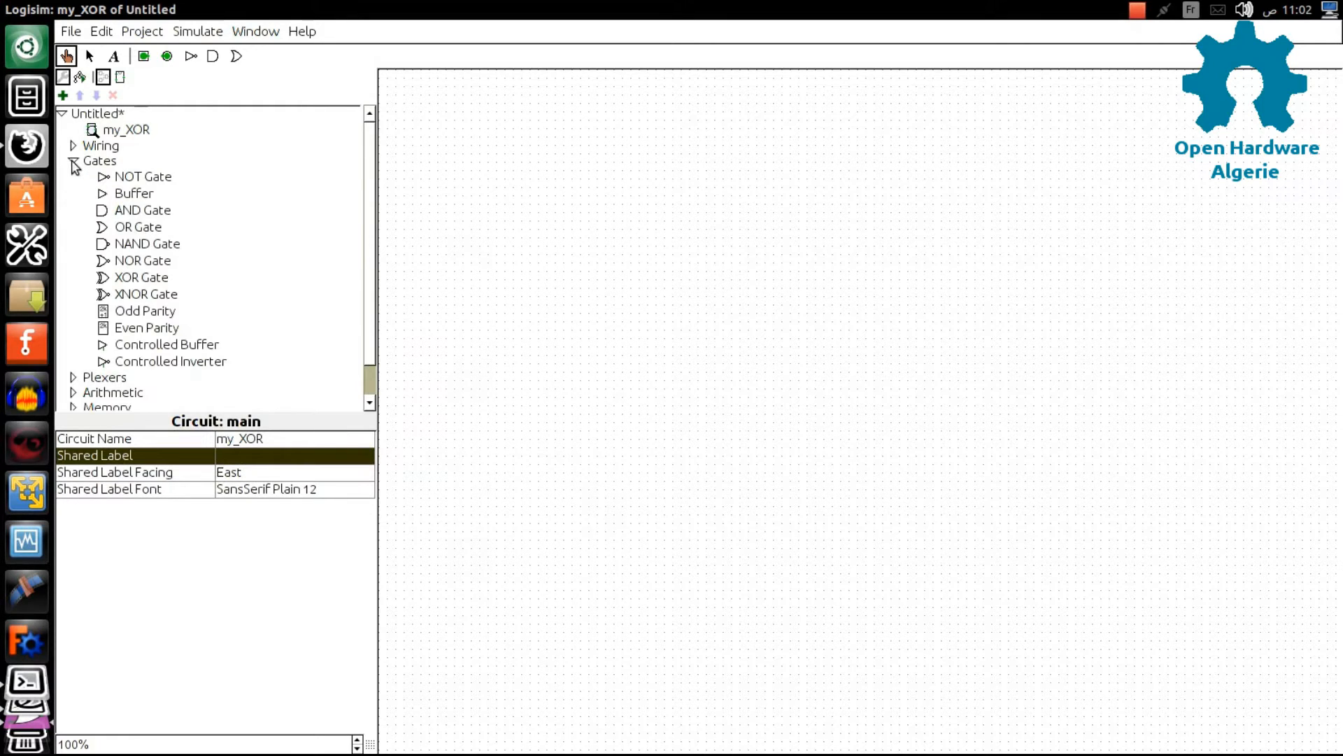
left_click(122, 213)
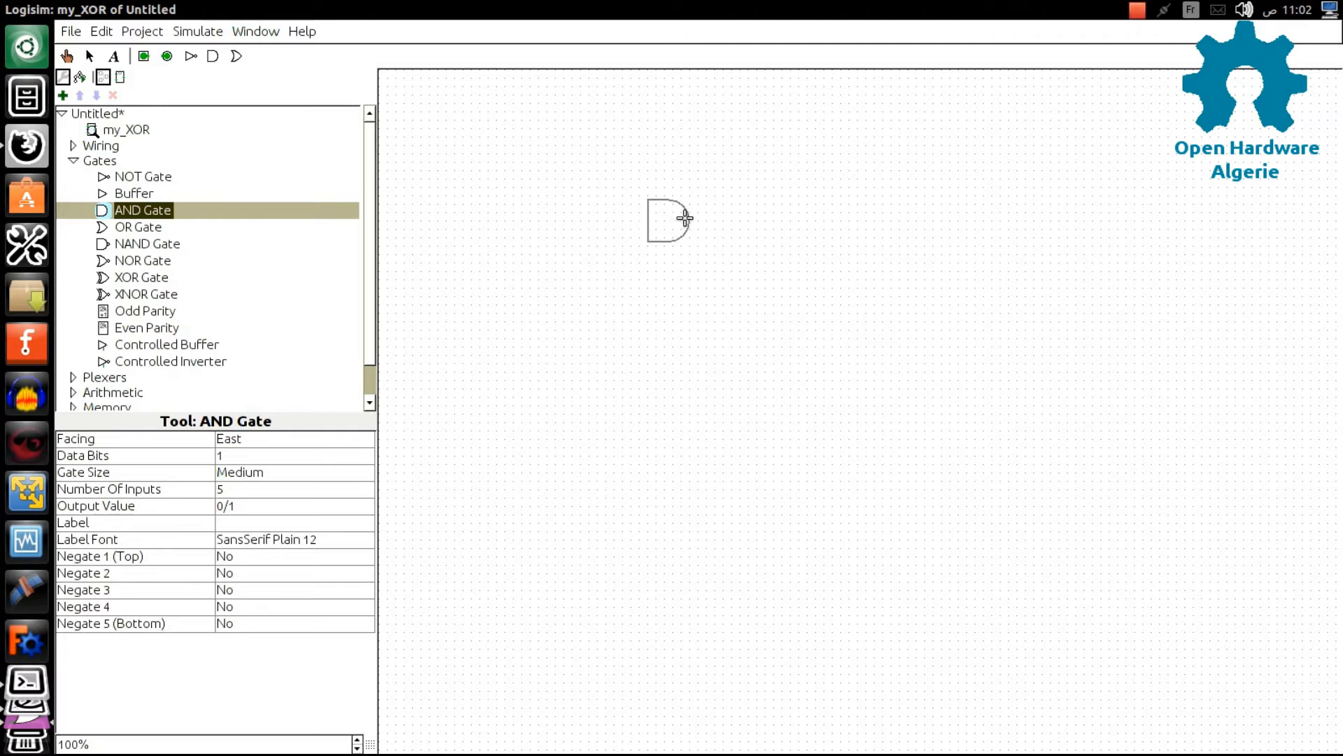
left_click(681, 222)
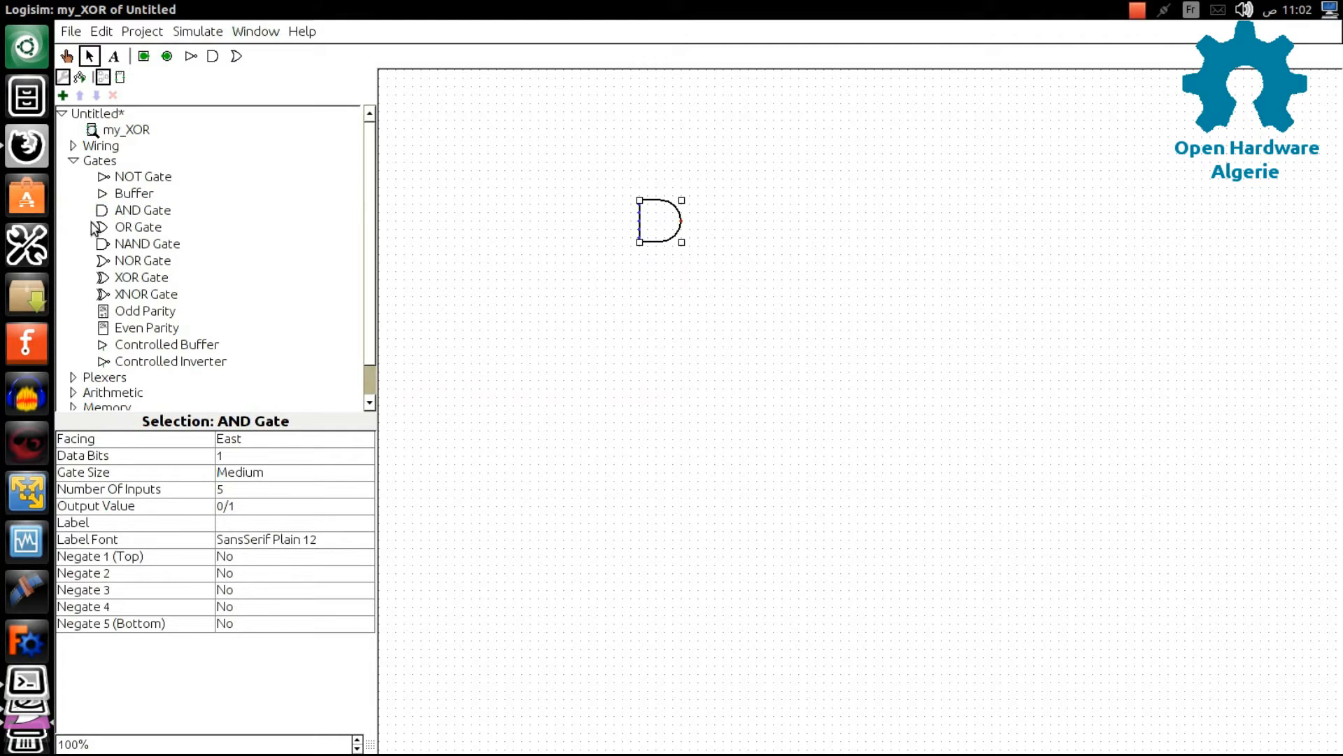
left_click(123, 209)
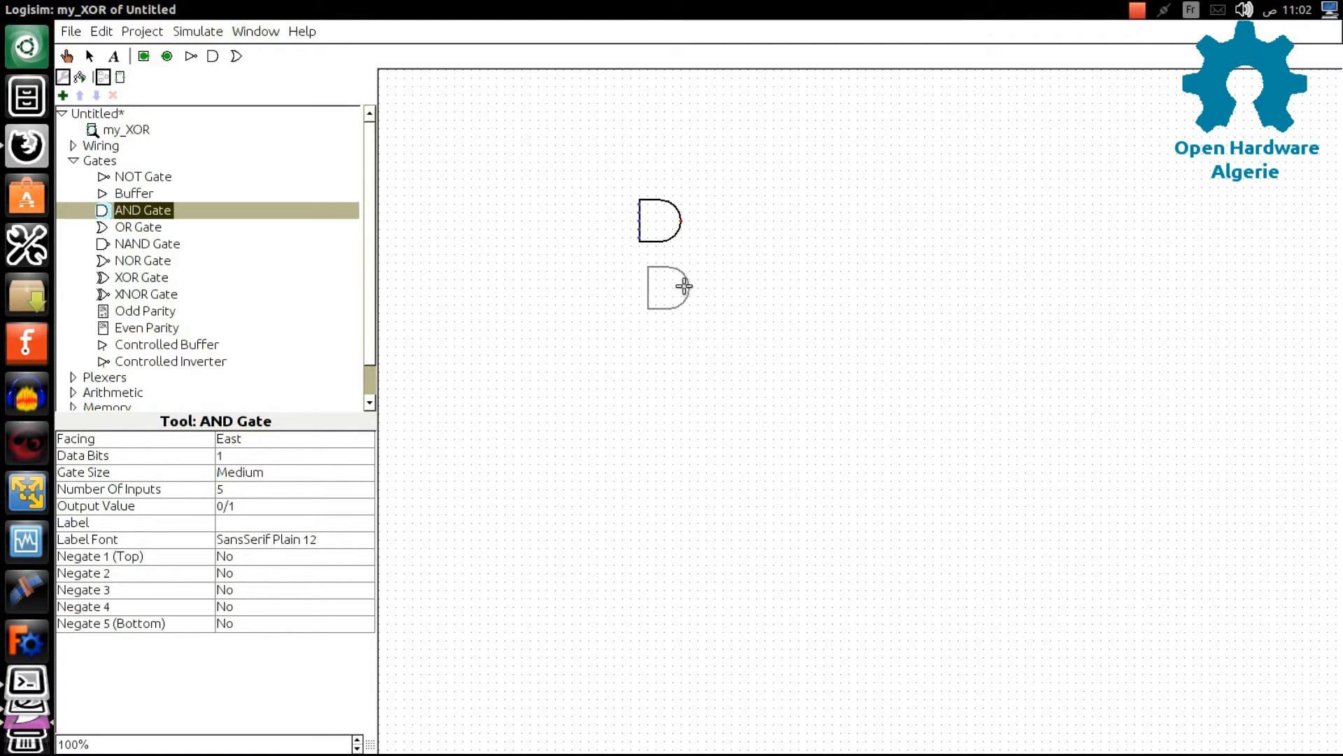
left_click(681, 304)
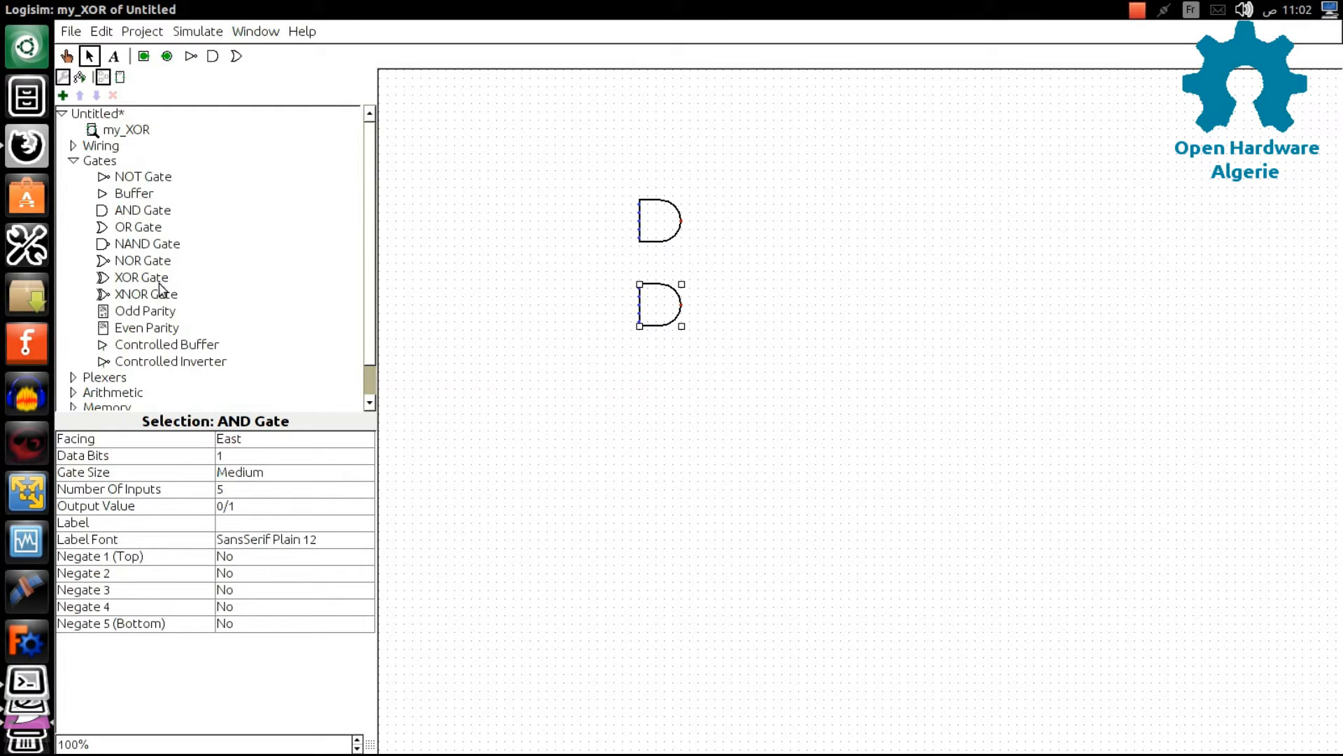
Place an OR gate to the right of the AND gates and a NOT gate to the left of each one
left_click(122, 227)
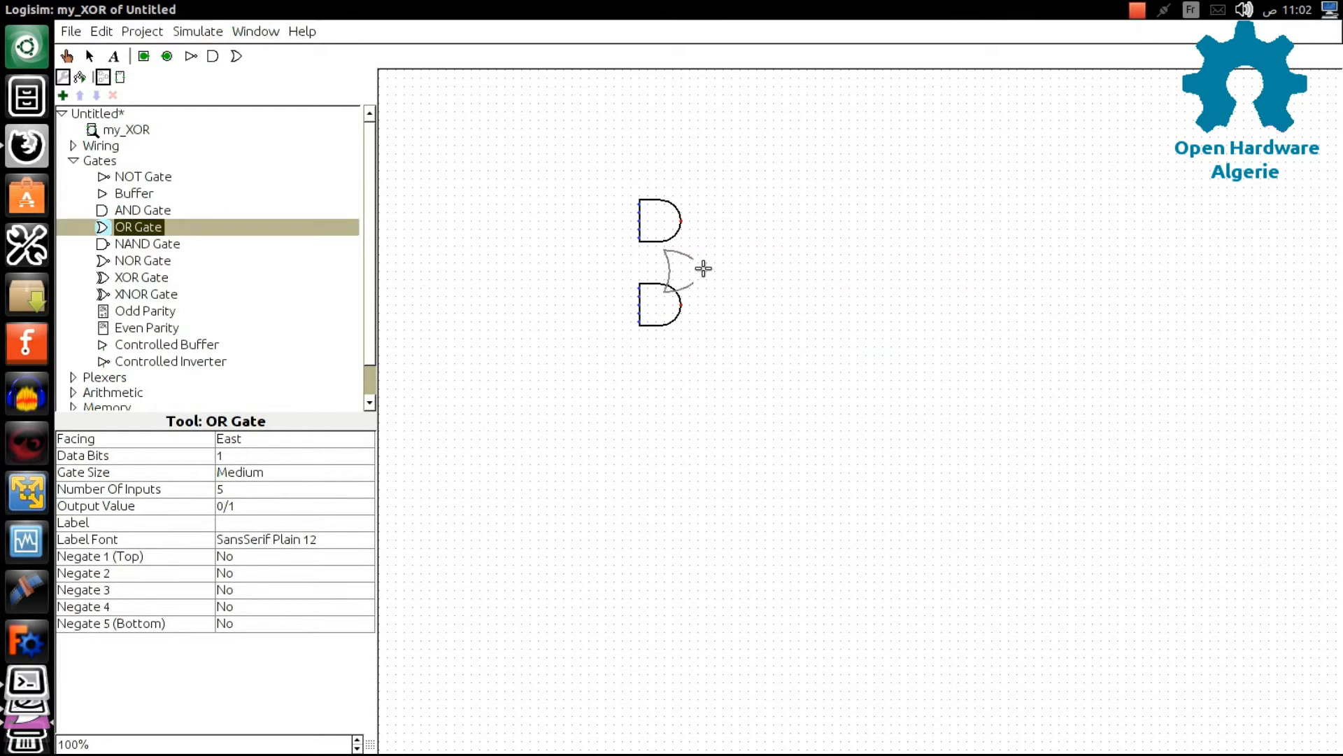
left_click(792, 263)
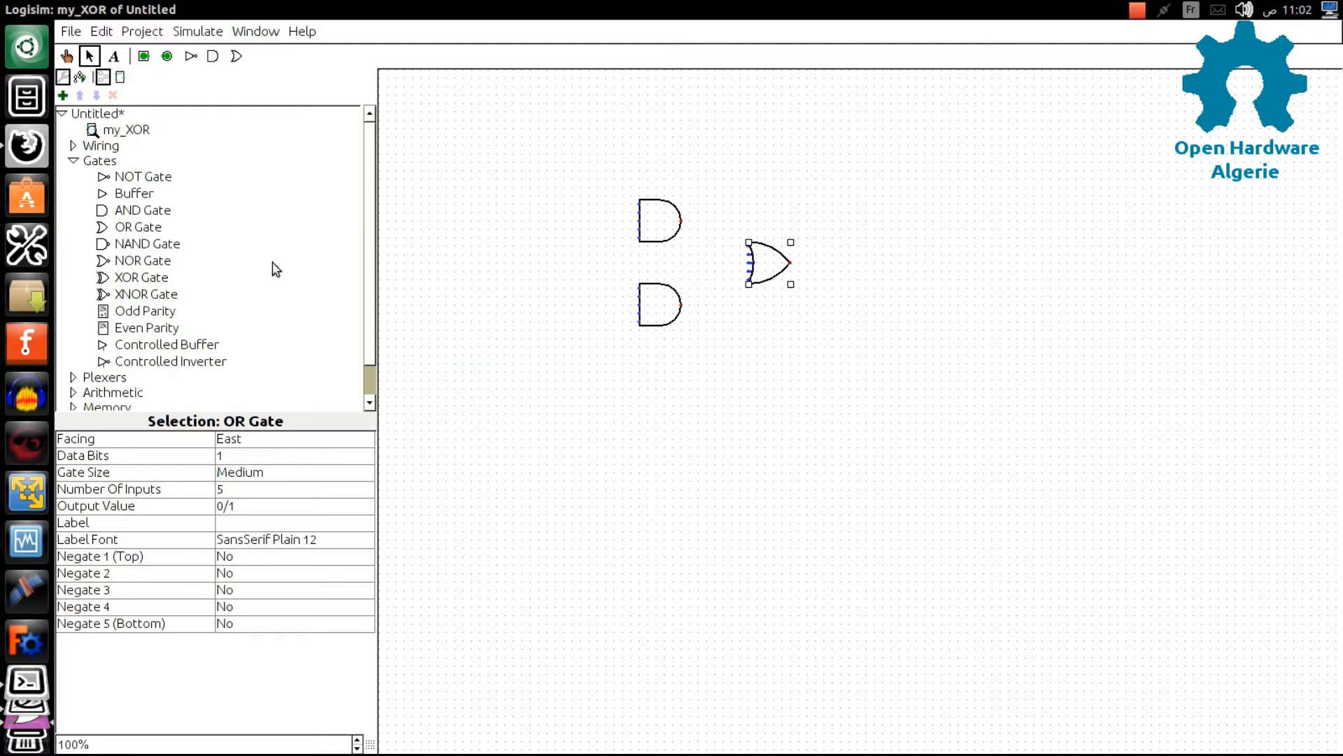
left_click(141, 179)
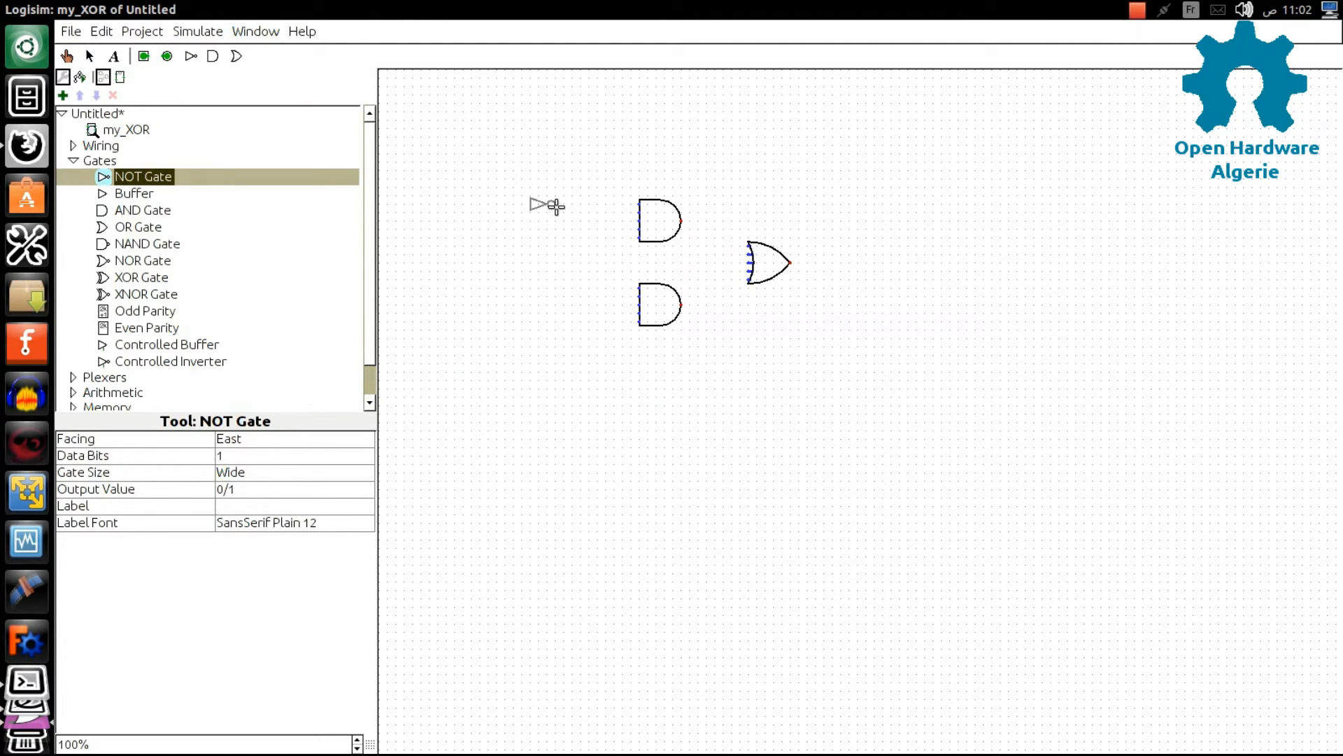
left_click(556, 206)
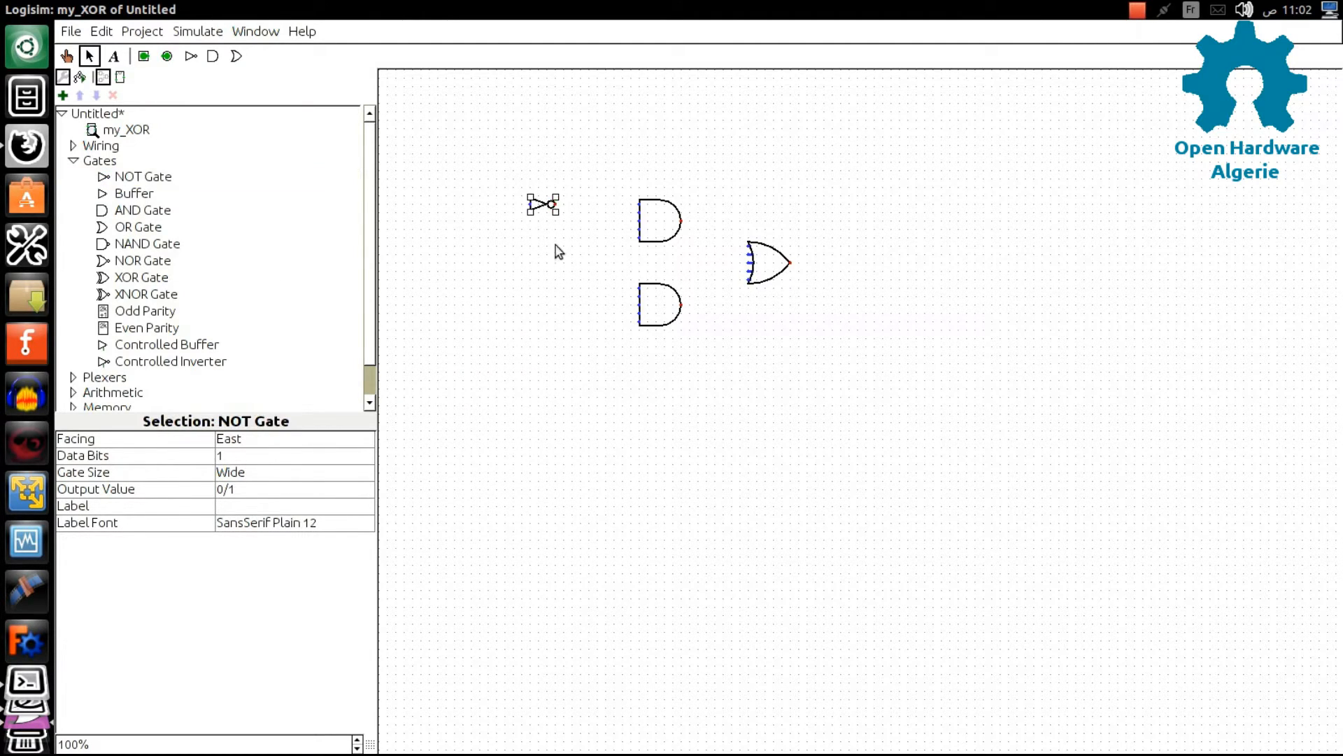
left_click(160, 179)
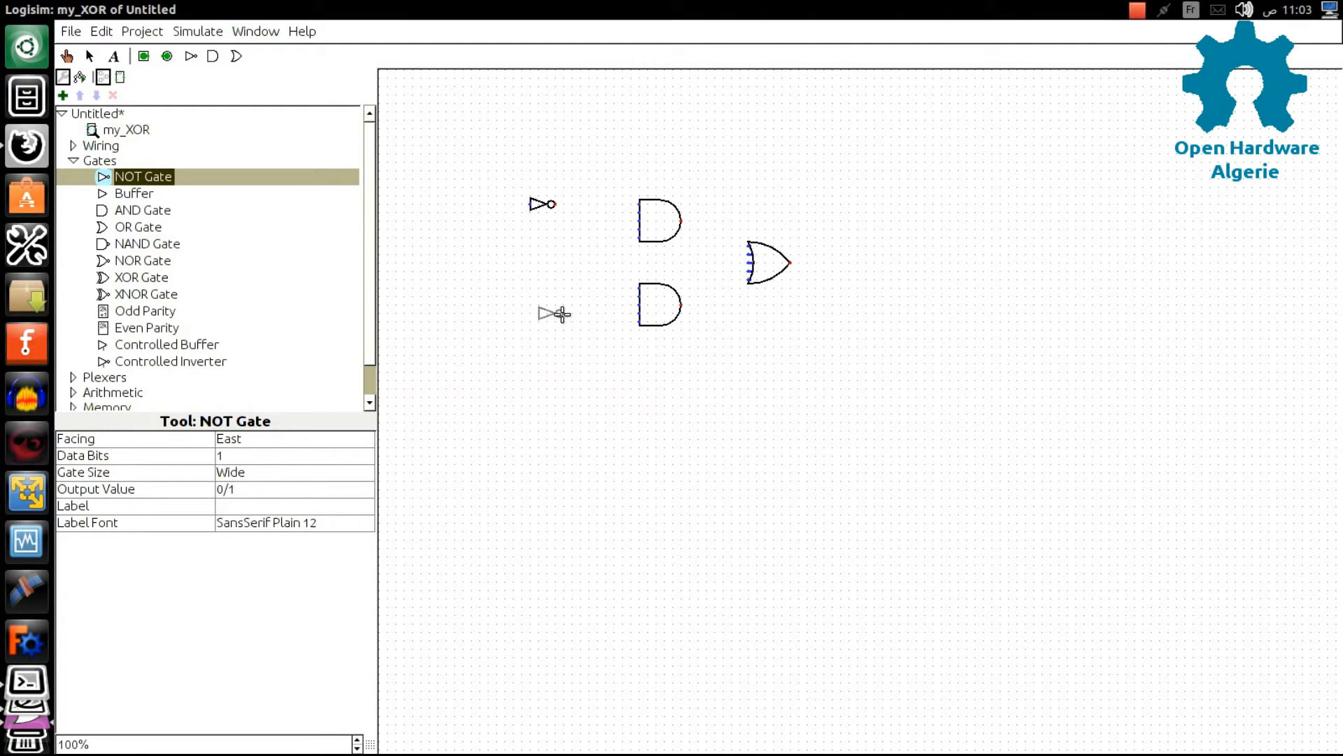
left_click(553, 313)
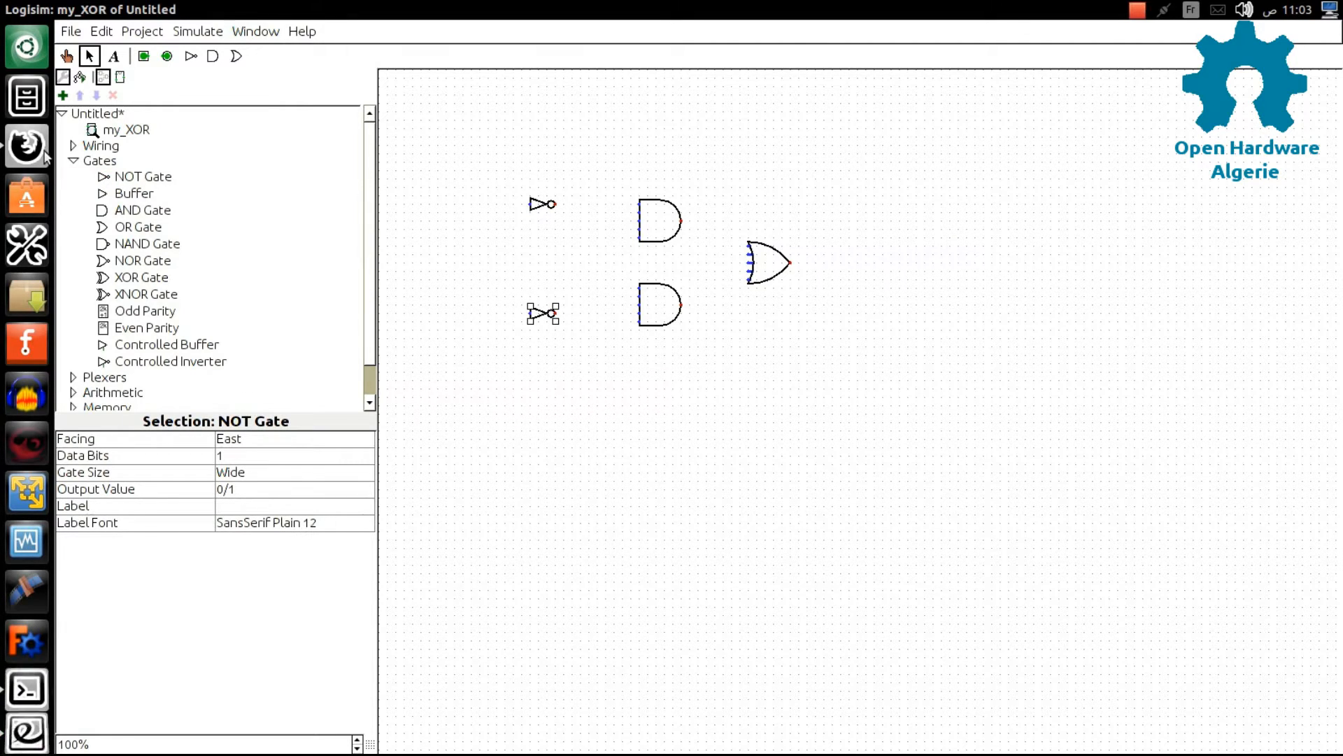
Wire each NOT gate's output to its neighbouring AND gate and draw a lead leftward from each NOT gate's input
left_click(74, 145)
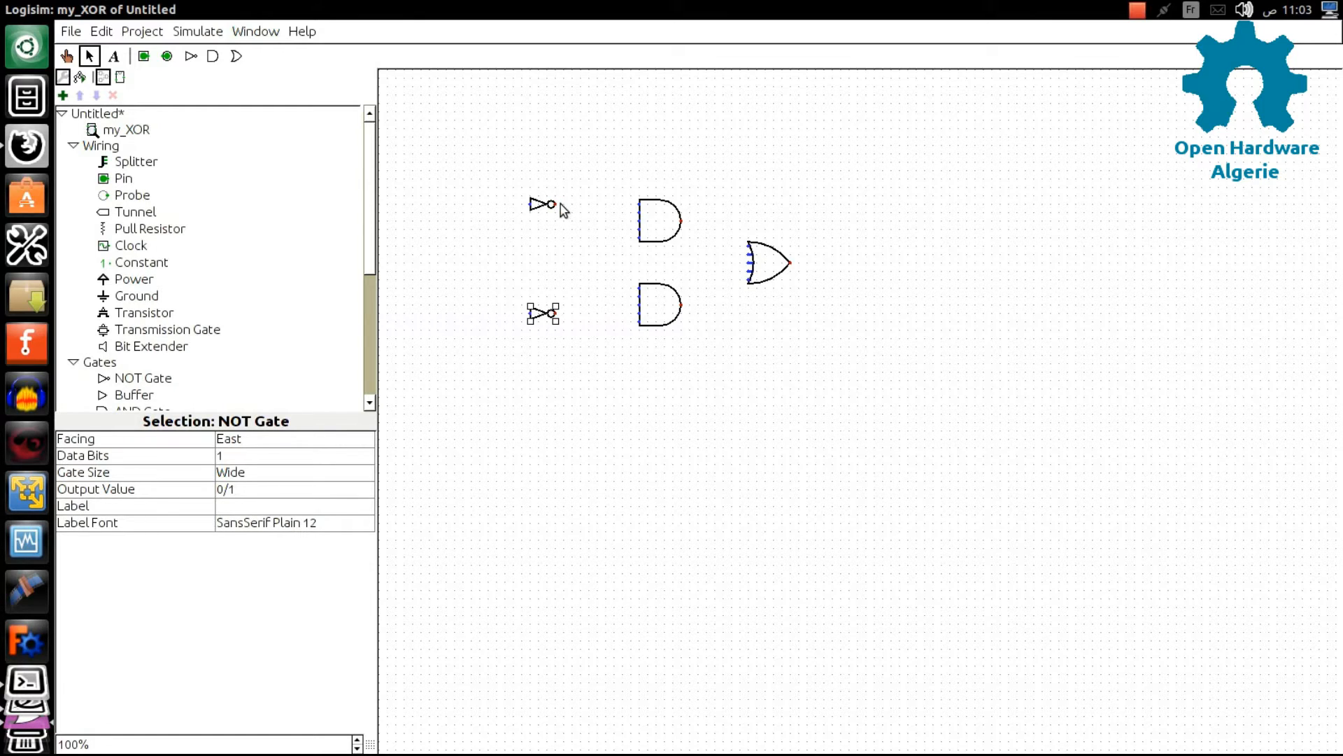
left_click_drag(552, 204, 639, 204)
left_click_drag(555, 313, 638, 314)
left_click_drag(531, 314, 463, 313)
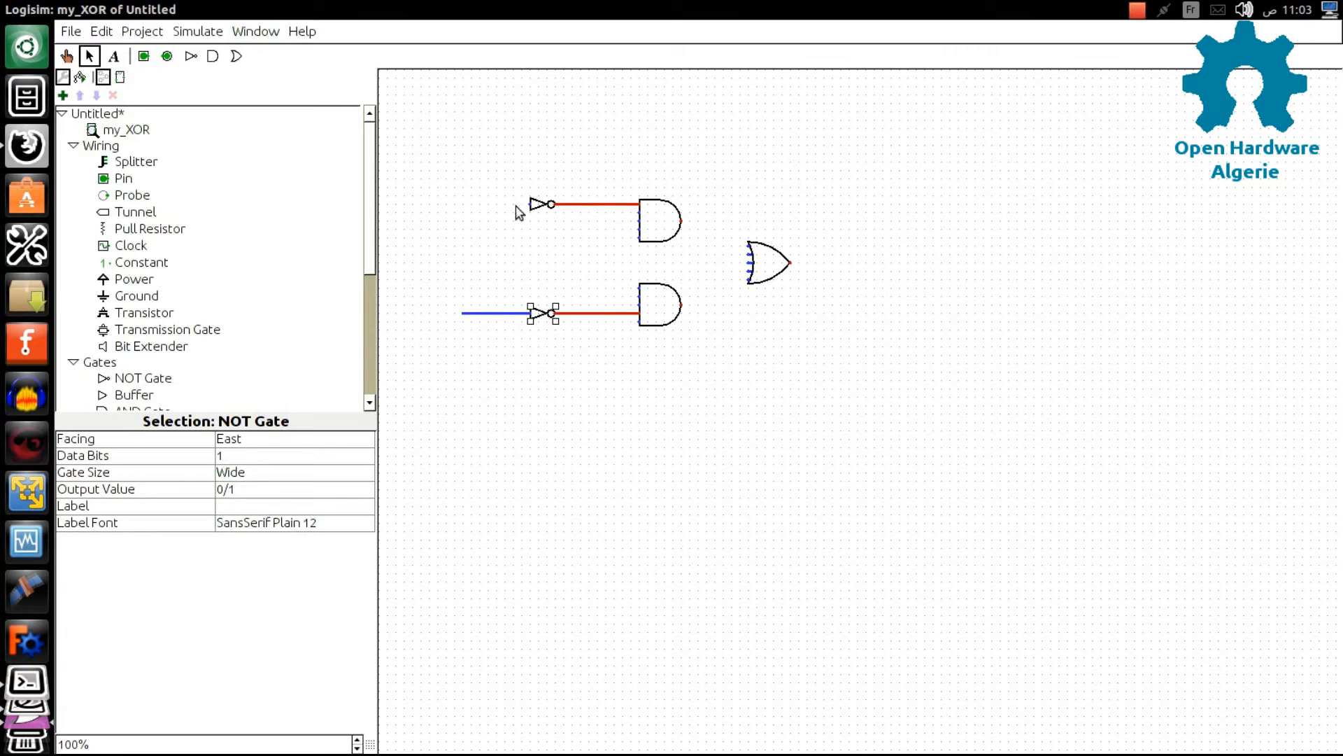
left_click_drag(531, 205, 462, 205)
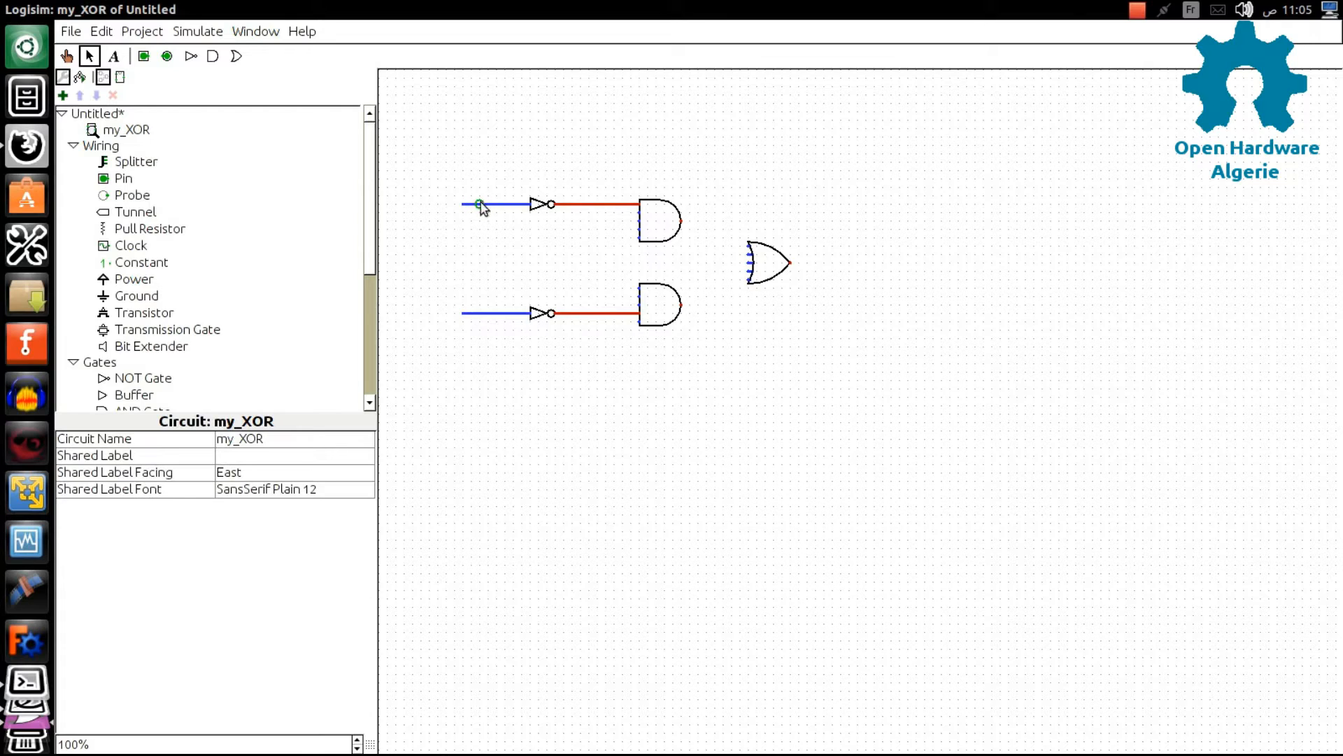
Branch each input lead to the opposite AND gate and wire both AND gate outputs to the OR gate
left_click_drag(508, 287, 639, 297)
mouse_move(516, 316)
left_mouse_down()
mouse_move(530, 261)
mouse_move(579, 232)
mouse_move(638, 236)
mouse_move(640, 221)
left_mouse_up()
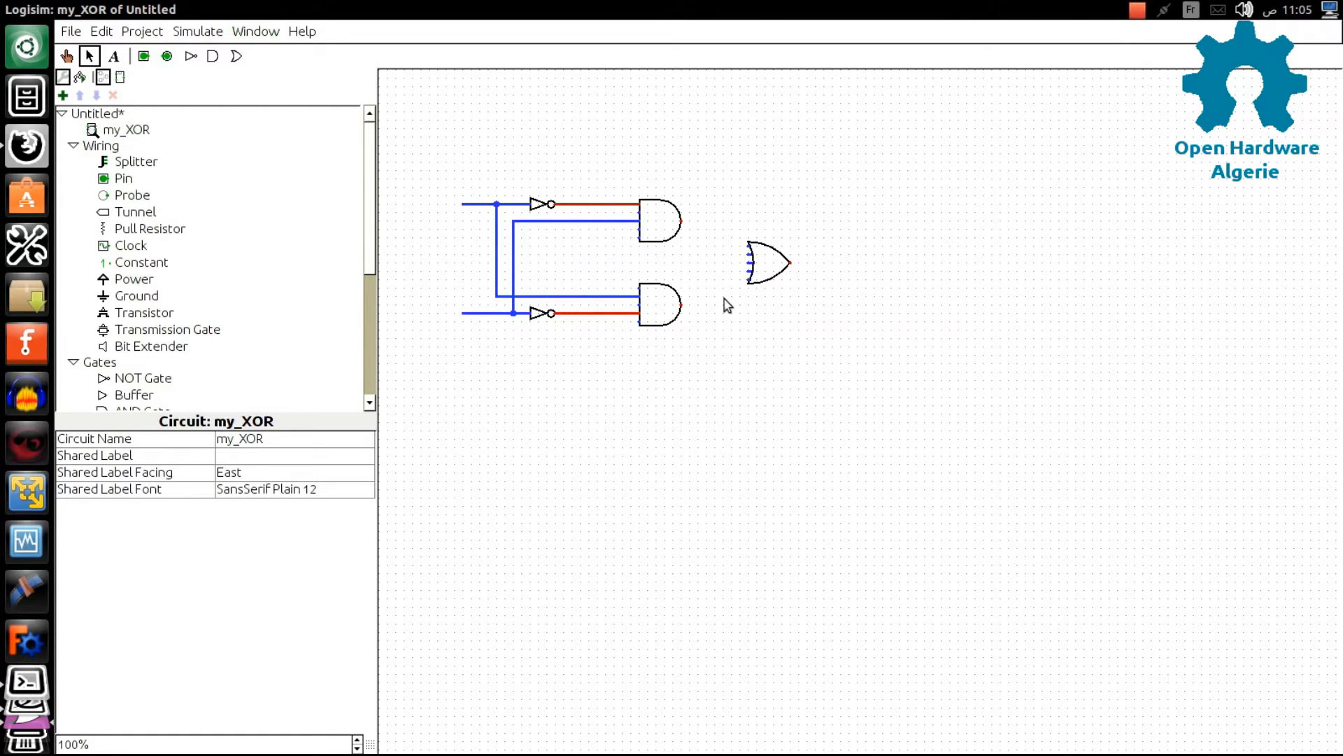
left_click_drag(682, 223, 683, 306)
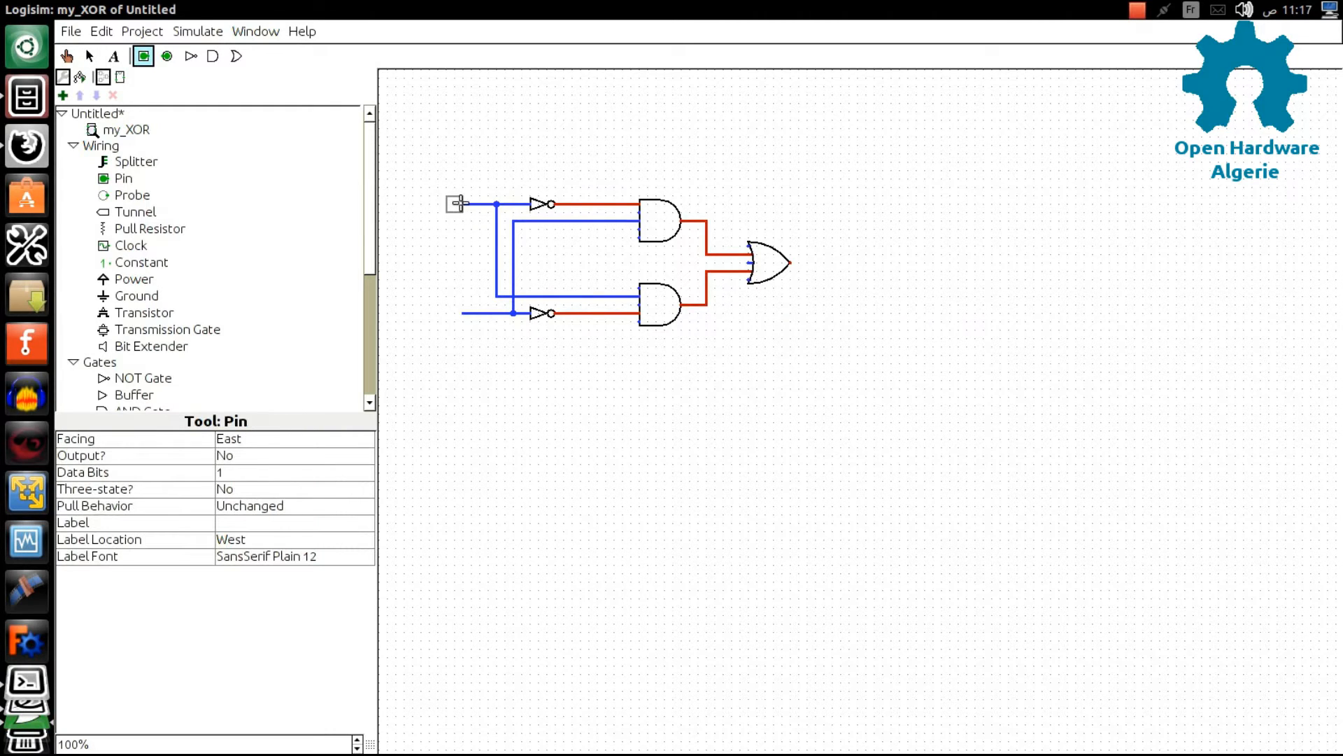
Place an input pin at the open end of each of the two input leads
left_click(454, 204)
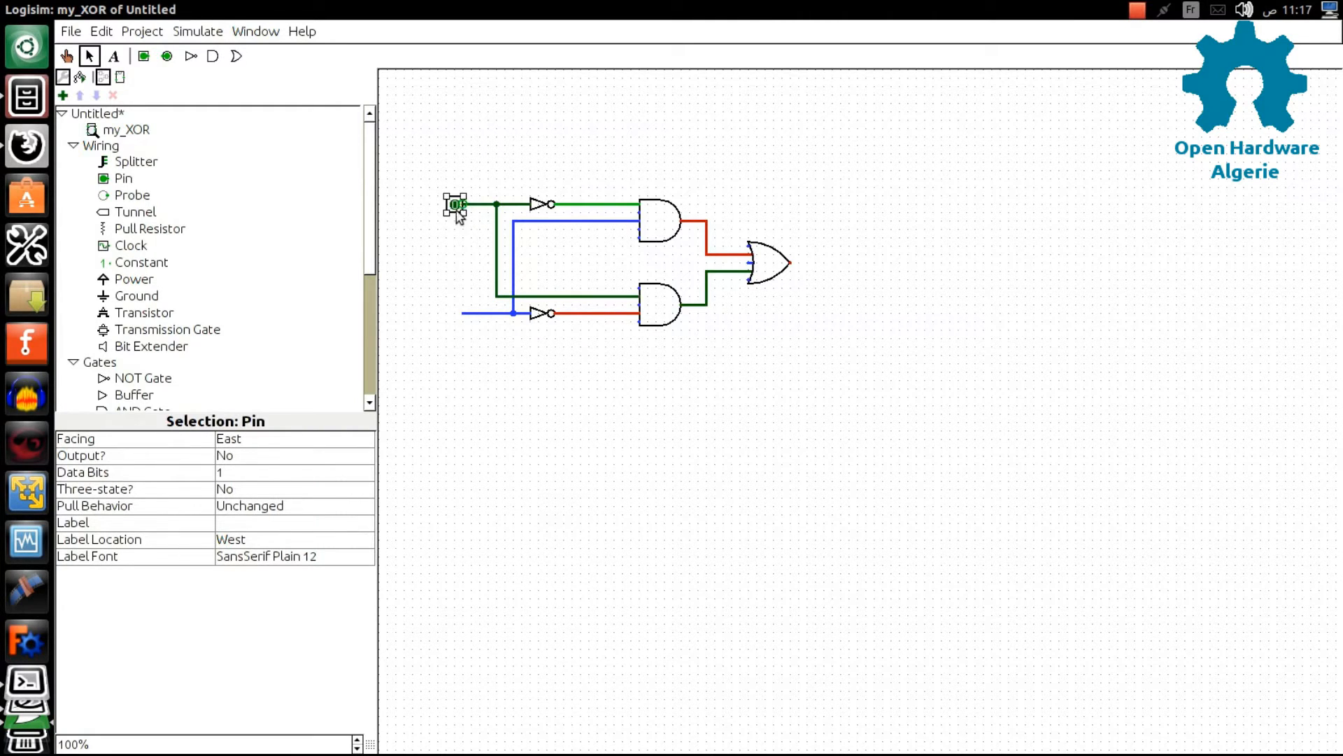
left_click(144, 56)
left_click(464, 315)
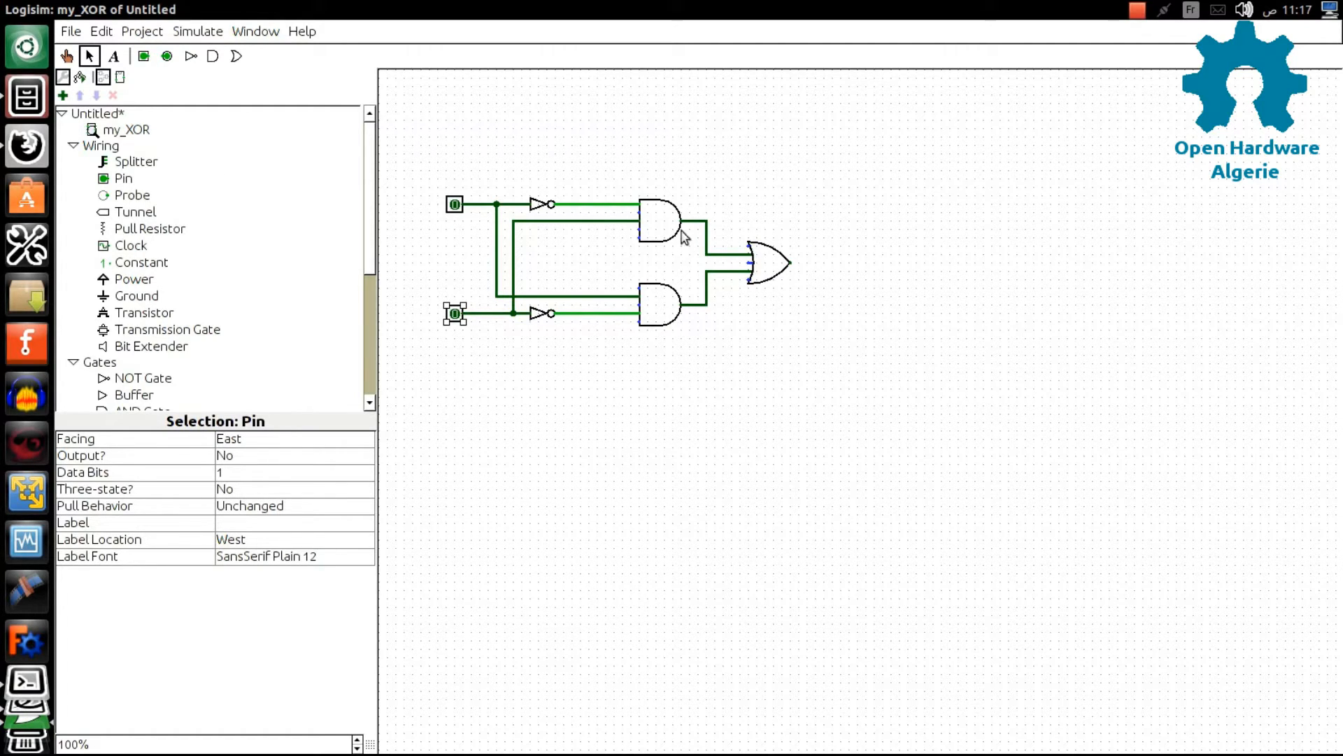
Place an output pin to the right of the OR gate and wire it to the gate's output
left_click(167, 56)
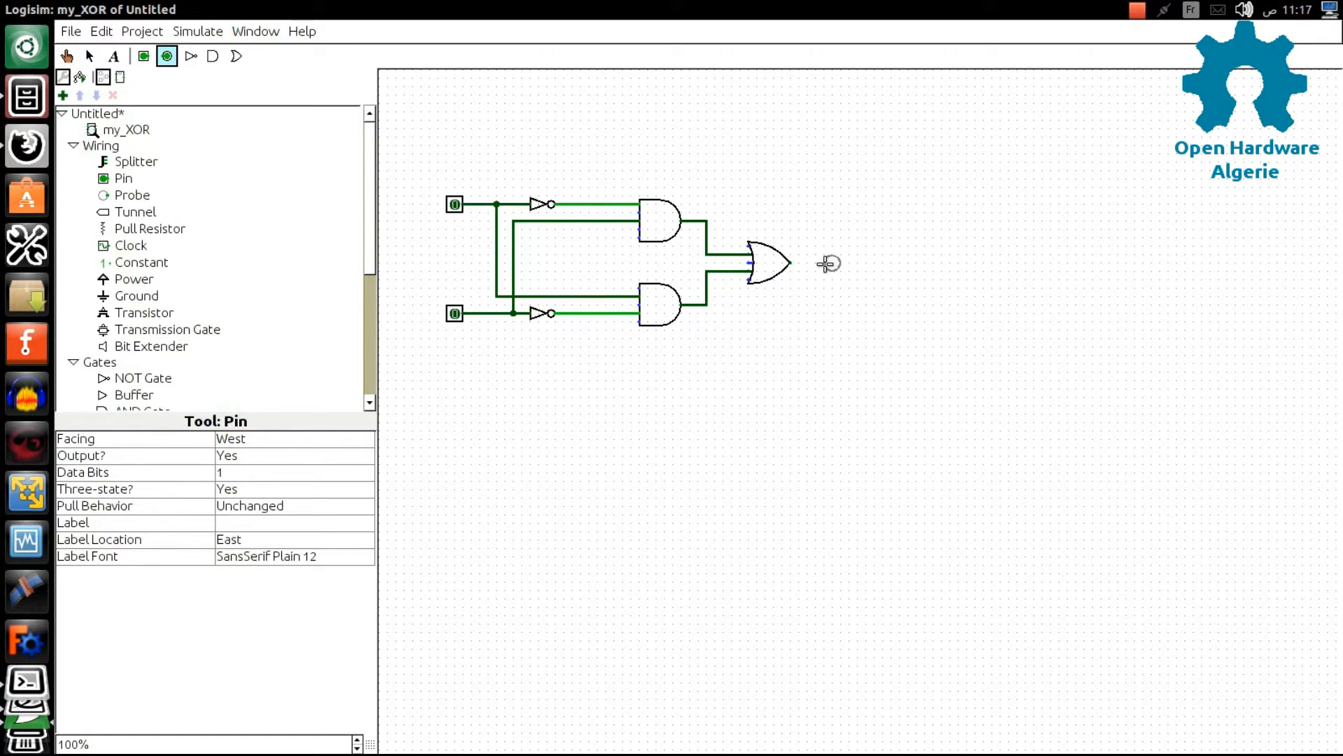
left_click(841, 263)
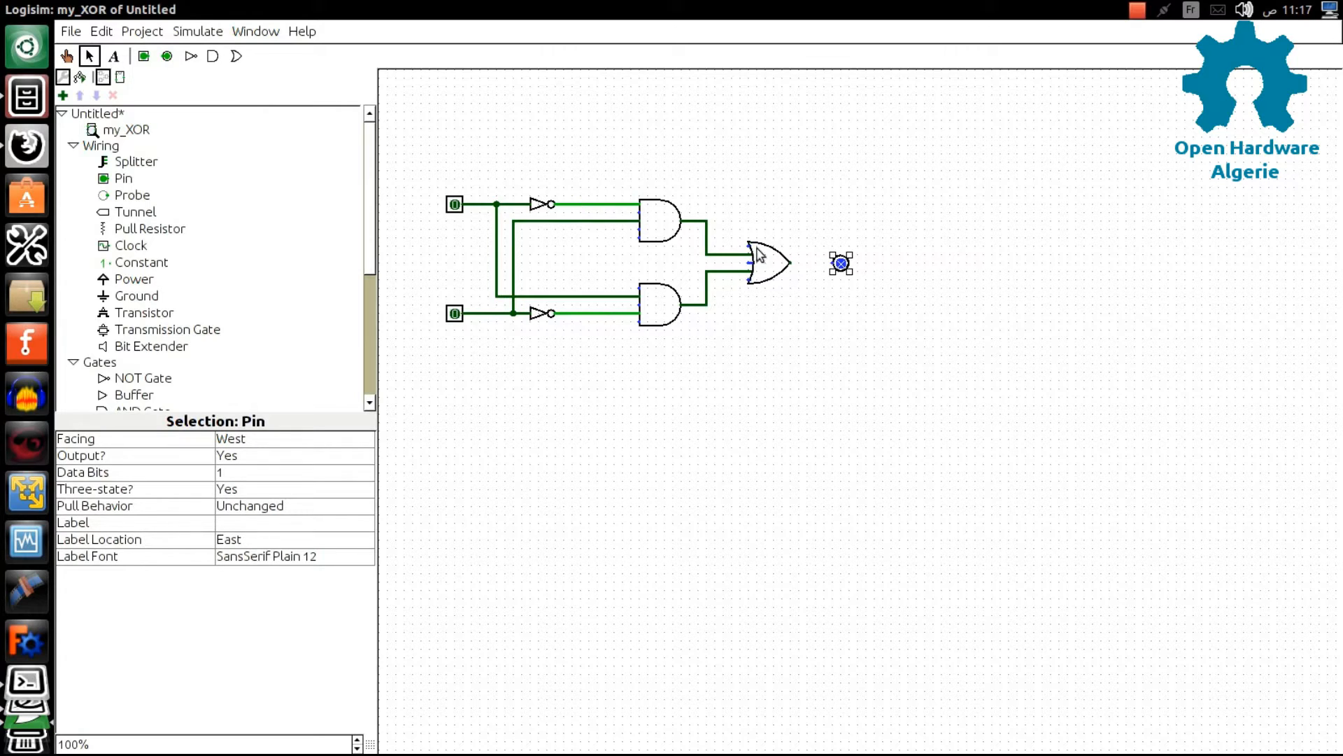
left_click_drag(789, 267, 841, 263)
left_click(806, 302)
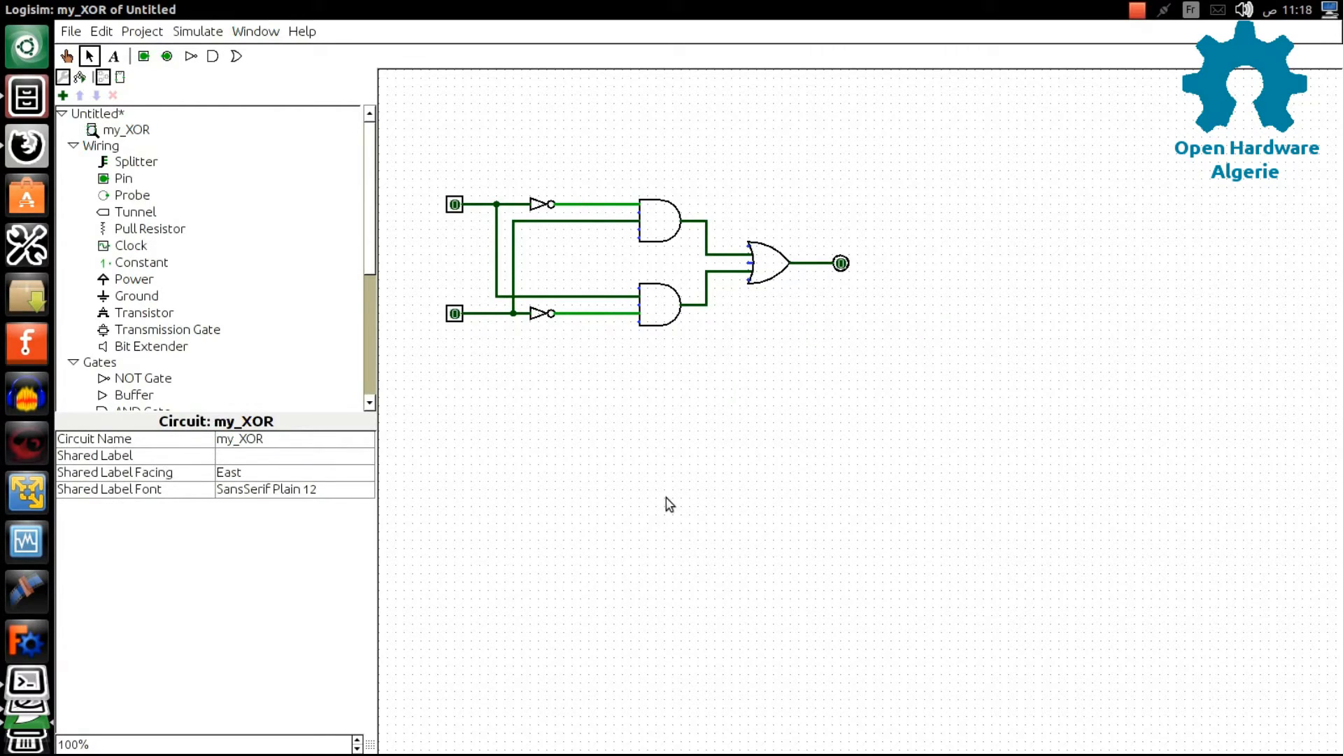
Test the circuit by toggling its two input pins through different combinations with the Poke tool
left_click(68, 56)
left_click(456, 206)
left_click(455, 314)
left_click(455, 314)
left_click(454, 205)
left_click(455, 314)
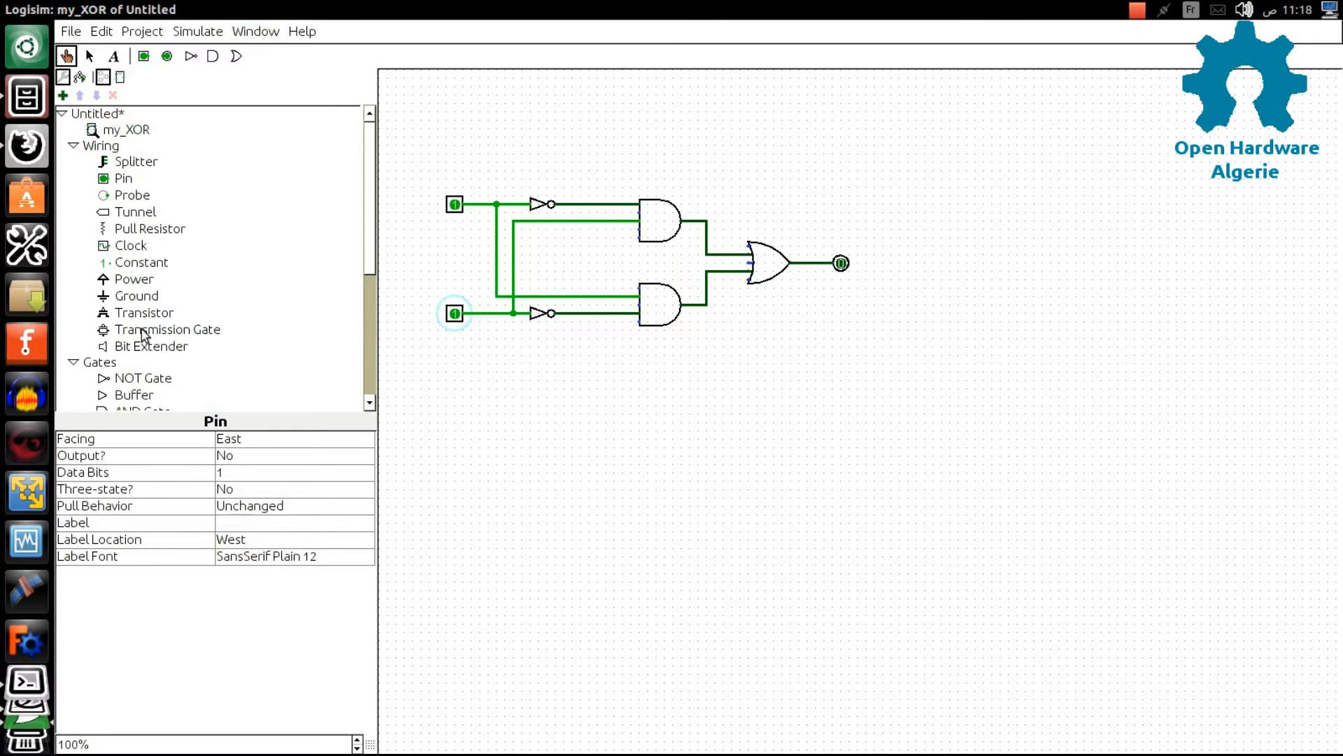
Find the built-in gates in the component library and select the XNOR Gate
left_click_drag(368, 231, 368, 343)
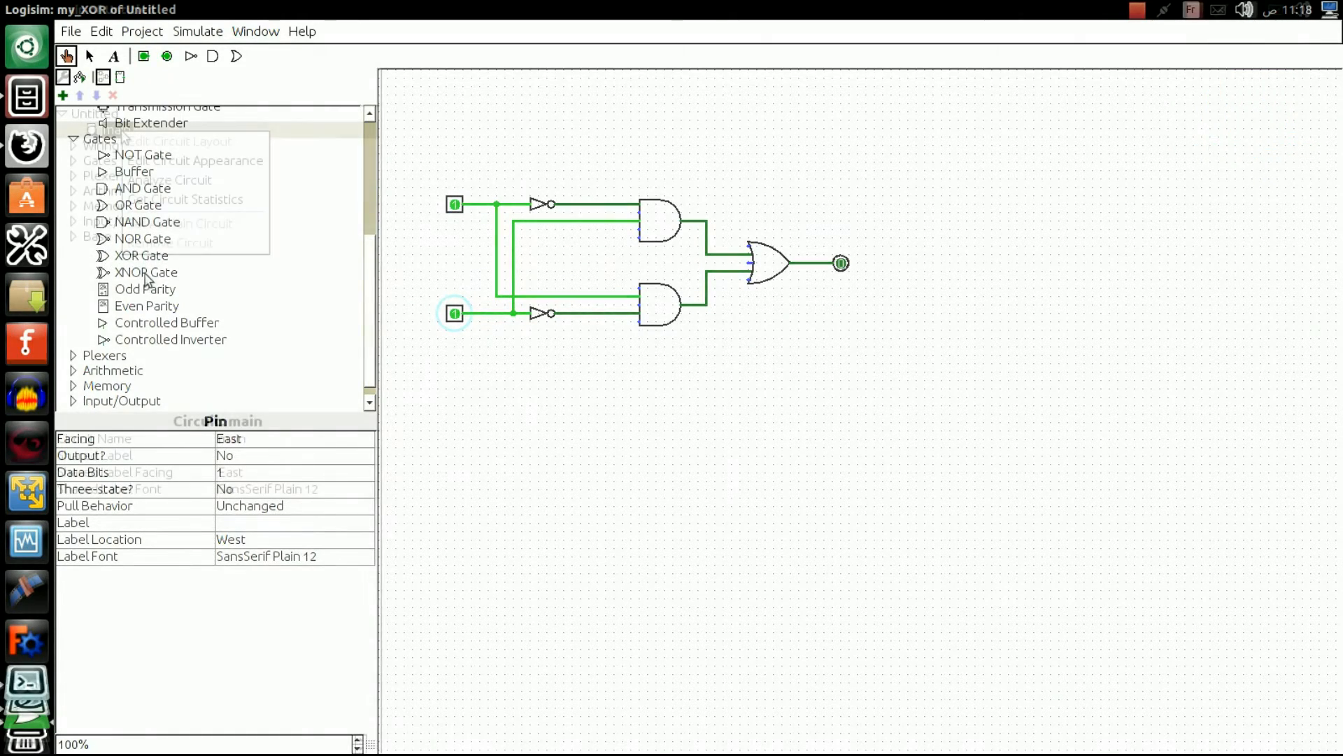
left_click(147, 273)
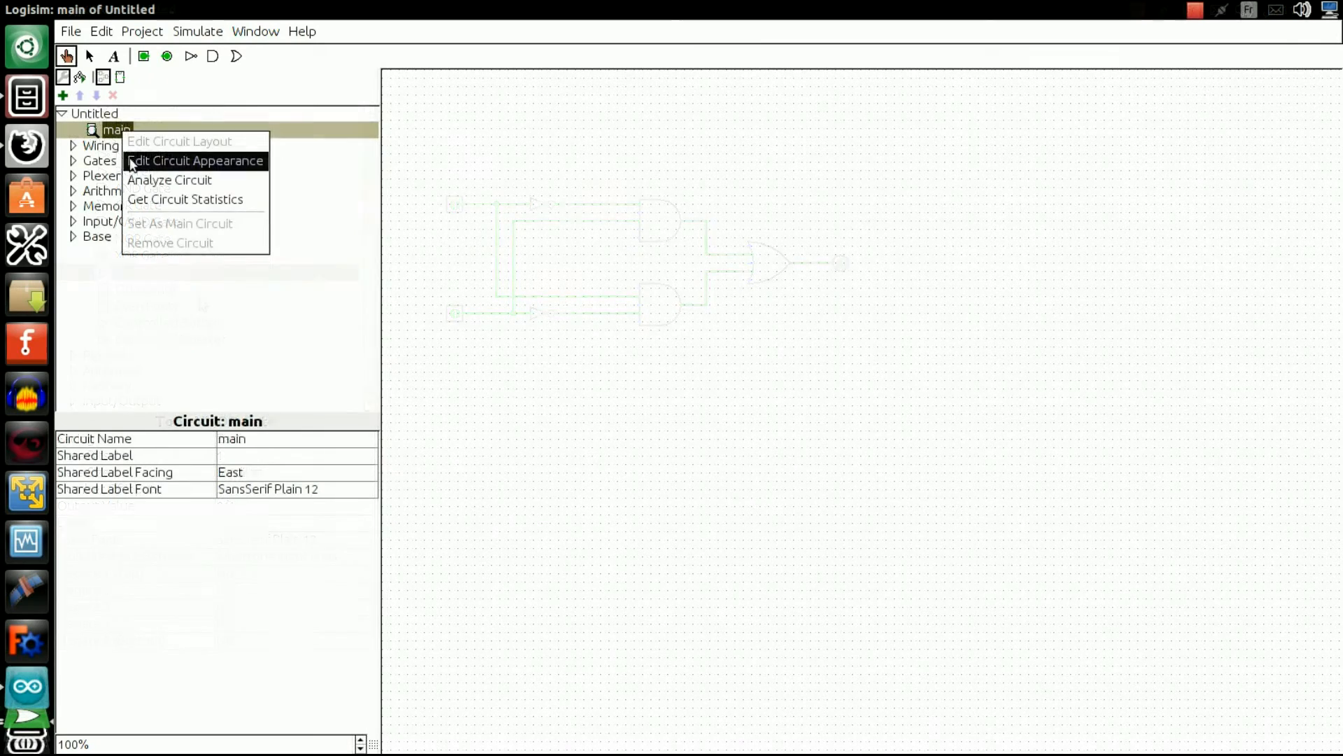
Rename the main circuit as compt_4bit in its circuit attributes
left_click(133, 160)
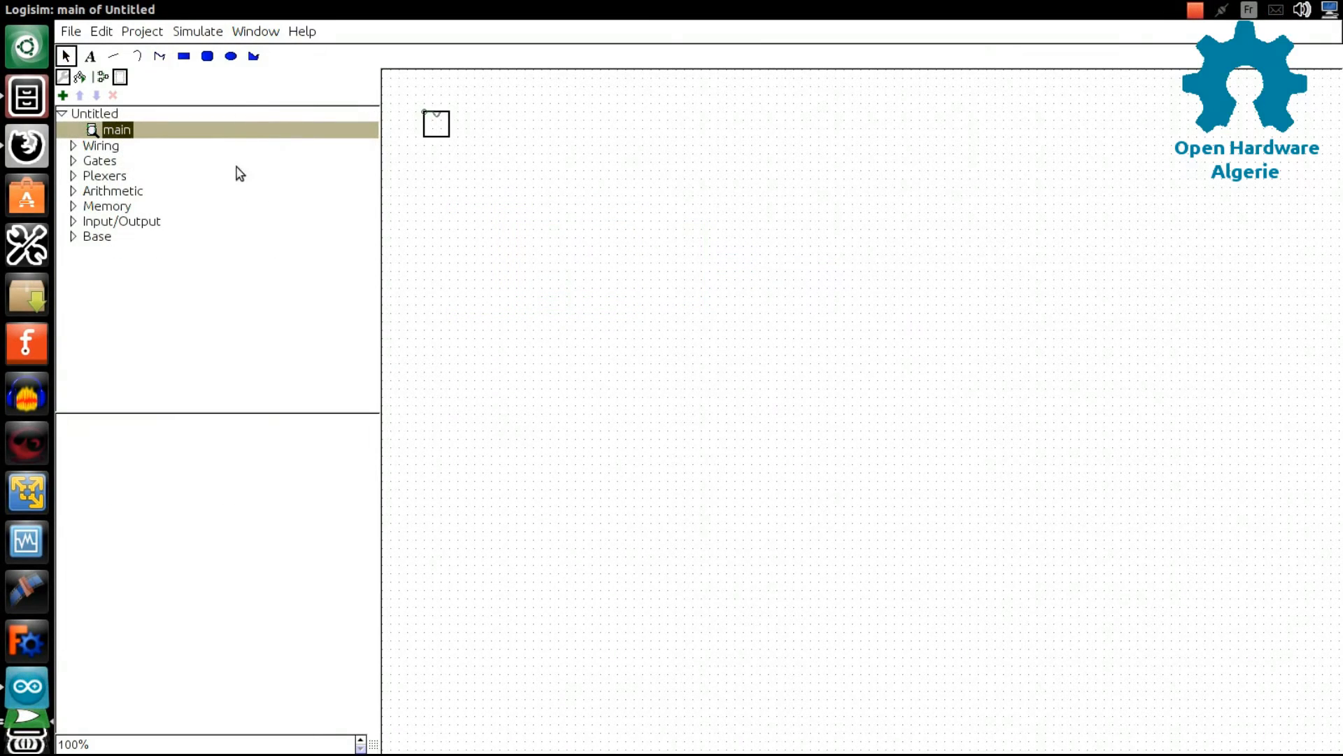
left_click(104, 77)
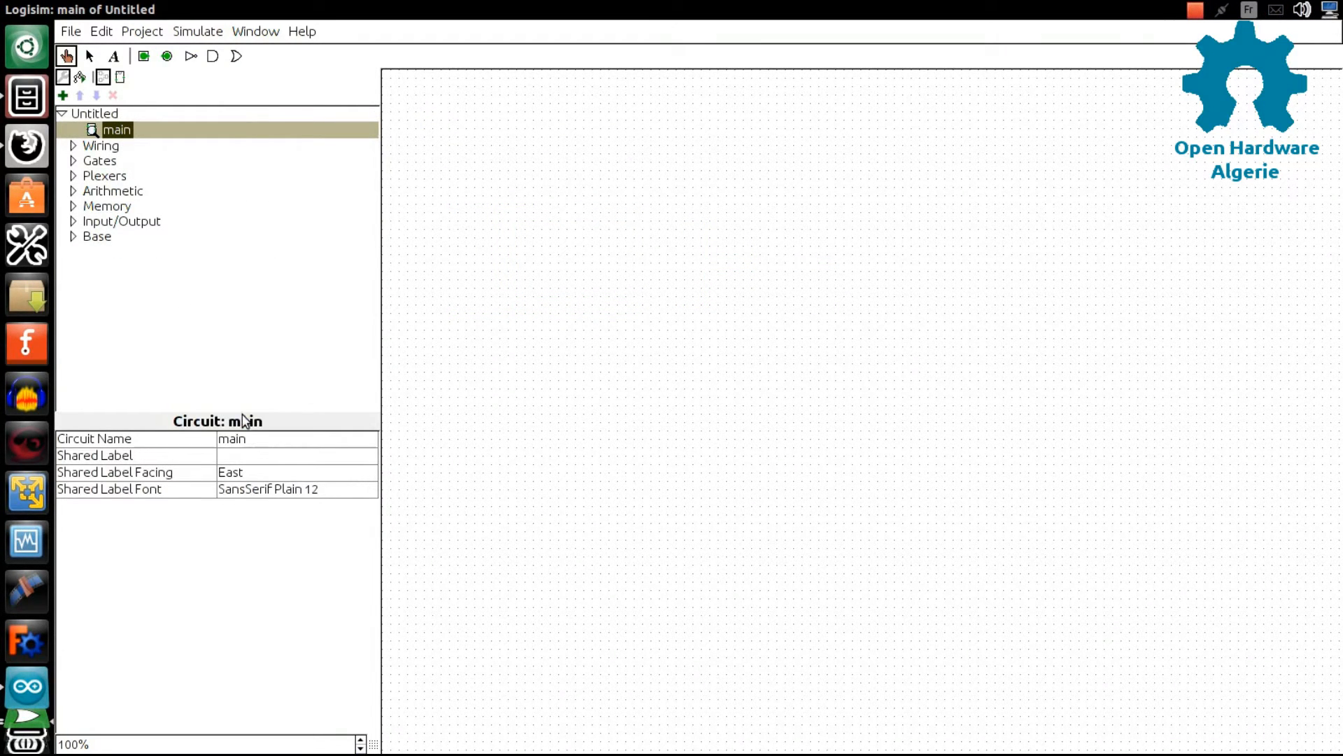
left_click(253, 456)
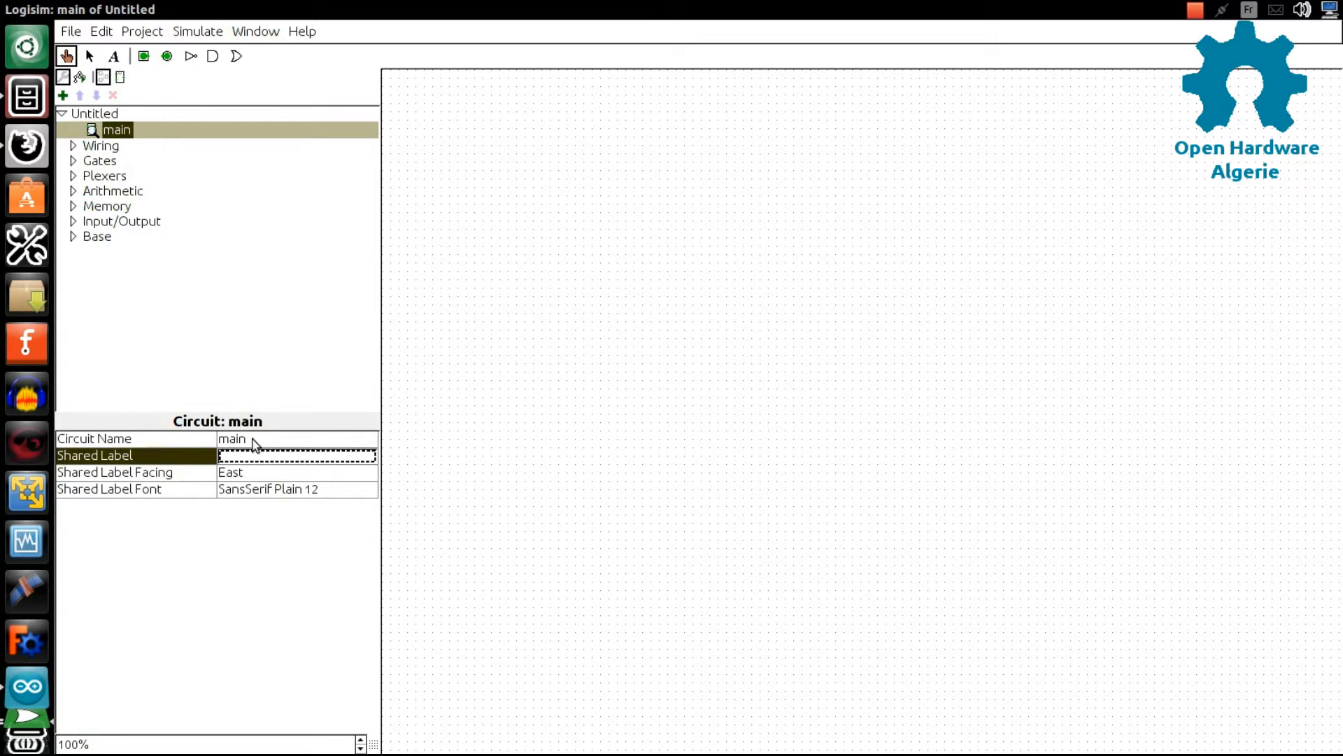
left_click(253, 439)
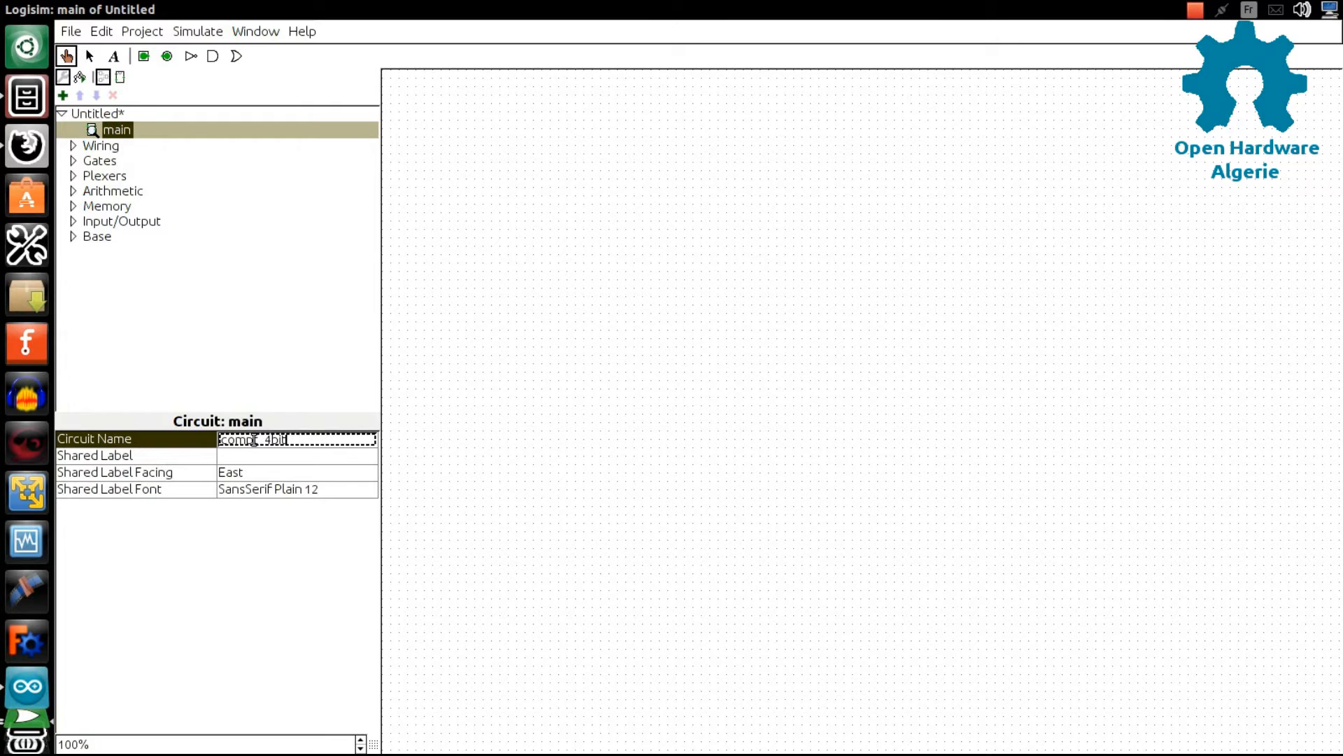
key("Return")
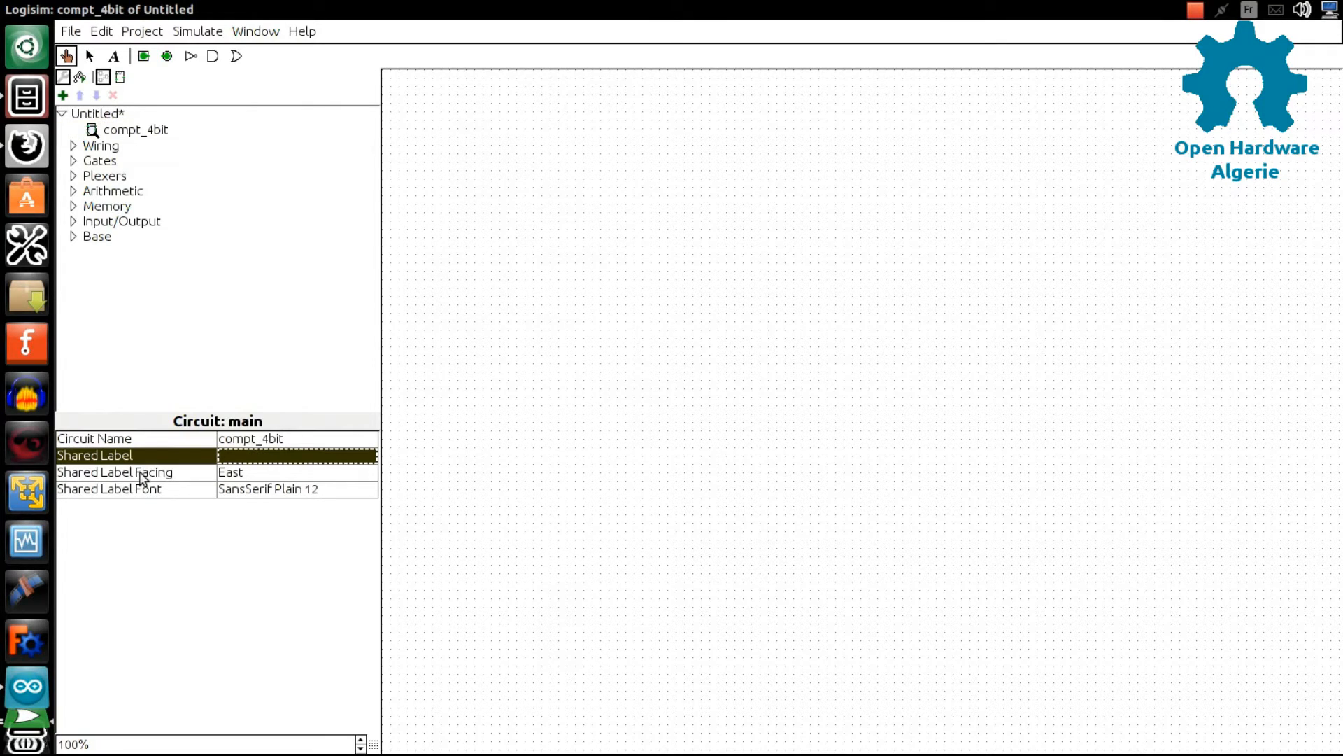
Place four D flip-flops with rising-edge triggers in an evenly spaced horizontal row on the canvas
left_click(72, 206)
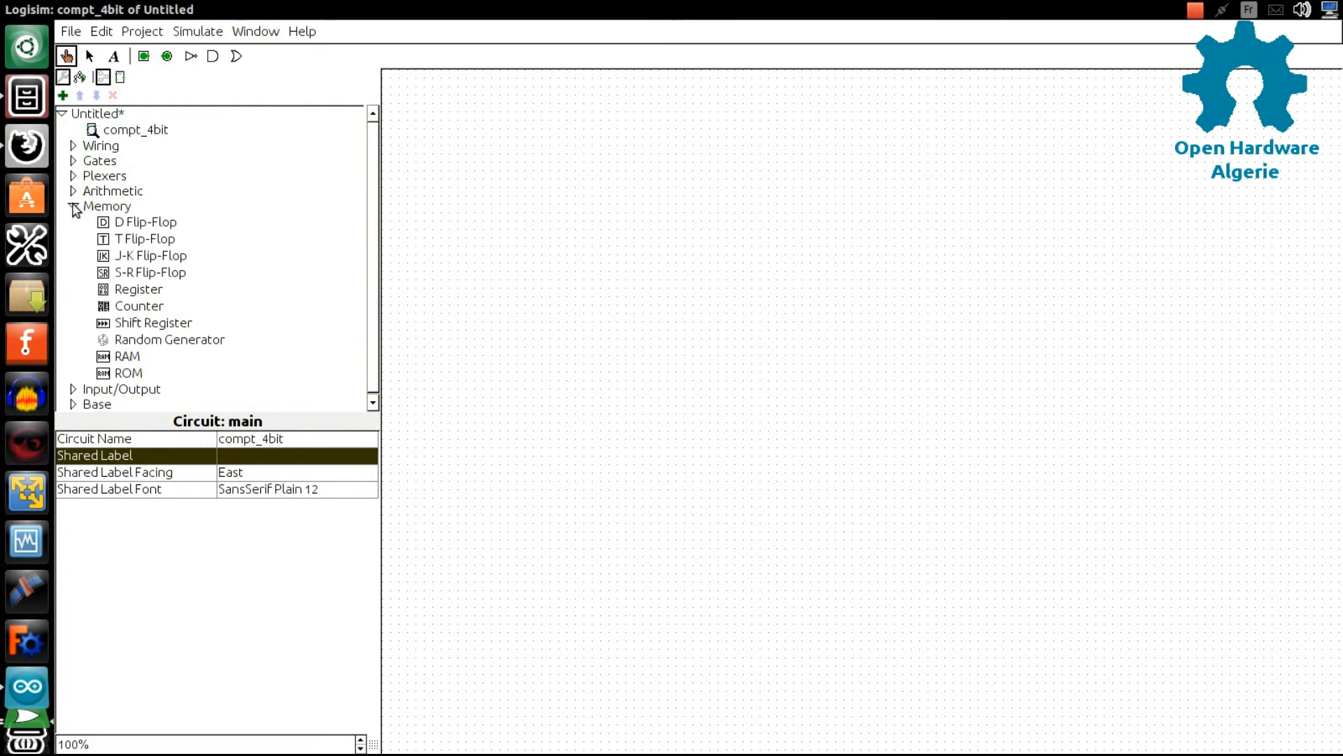
left_click(122, 224)
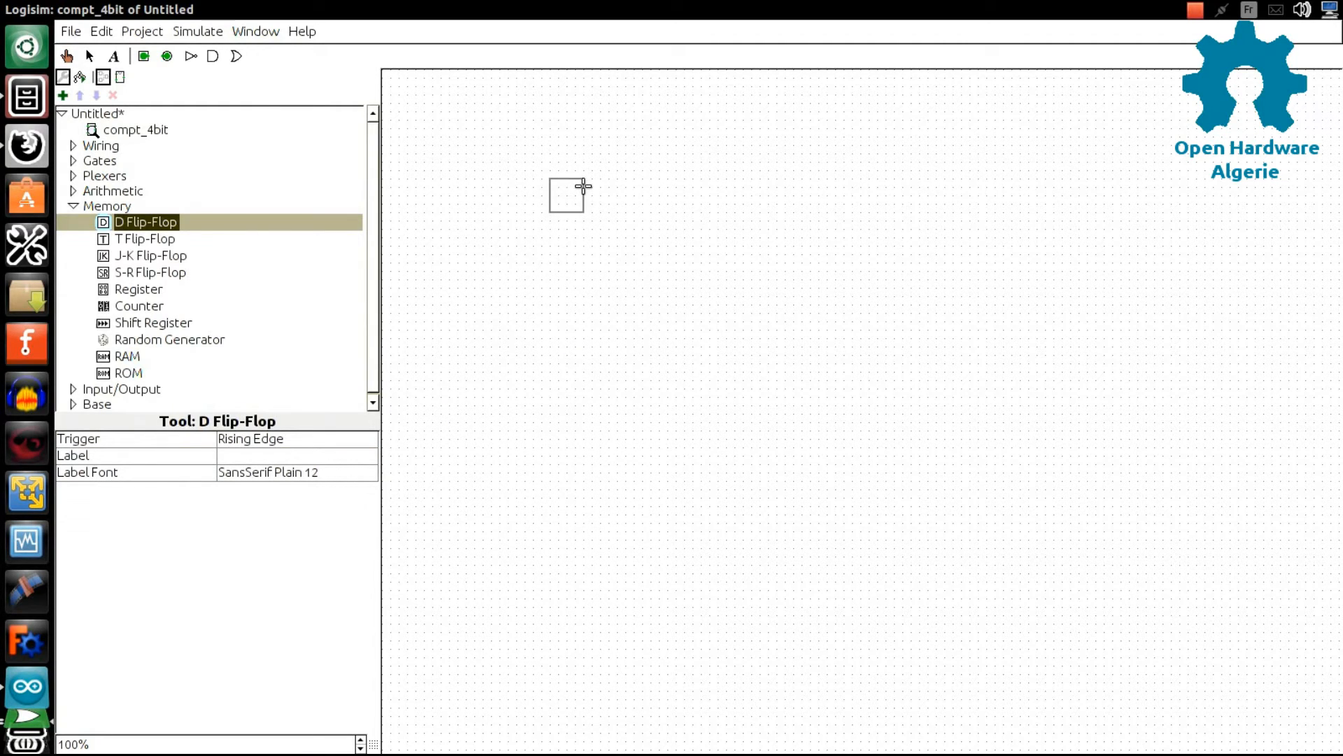
left_click(583, 186)
left_click(139, 228)
left_click(737, 183)
left_click(140, 224)
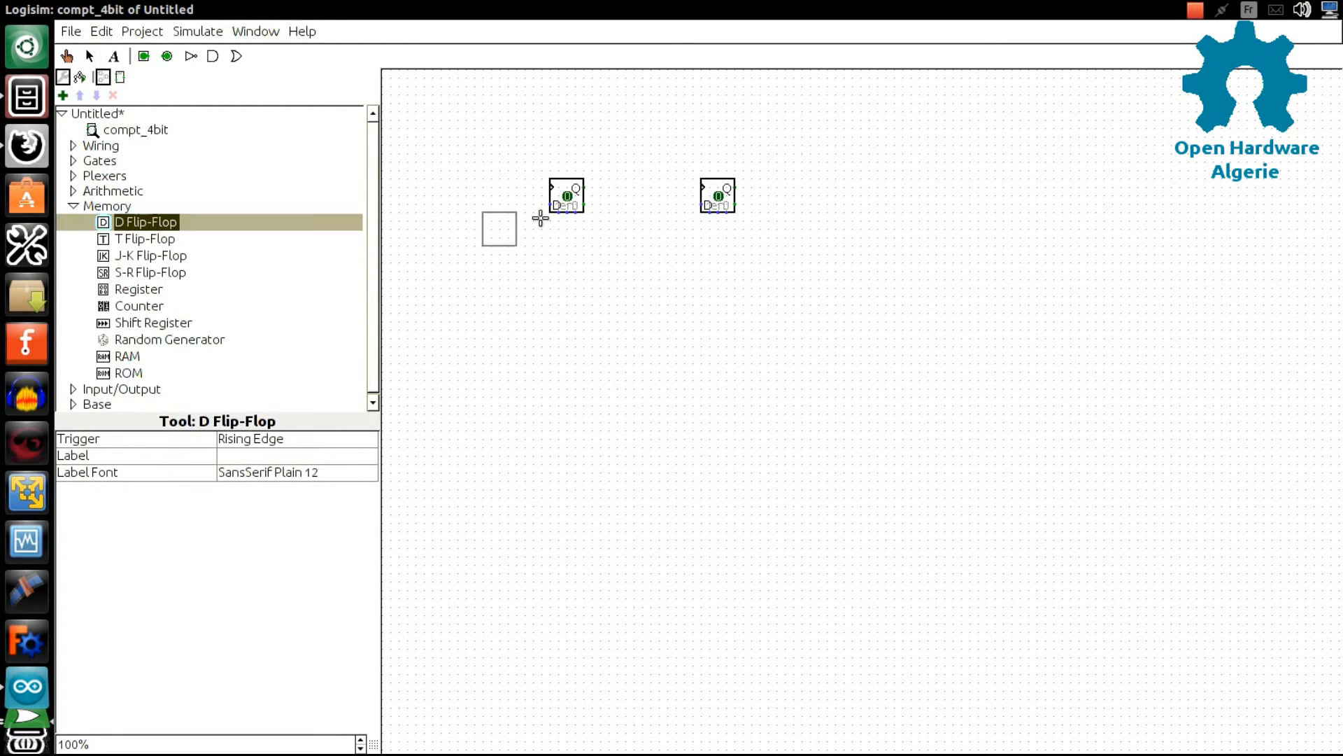
left_click(874, 185)
left_click(121, 222)
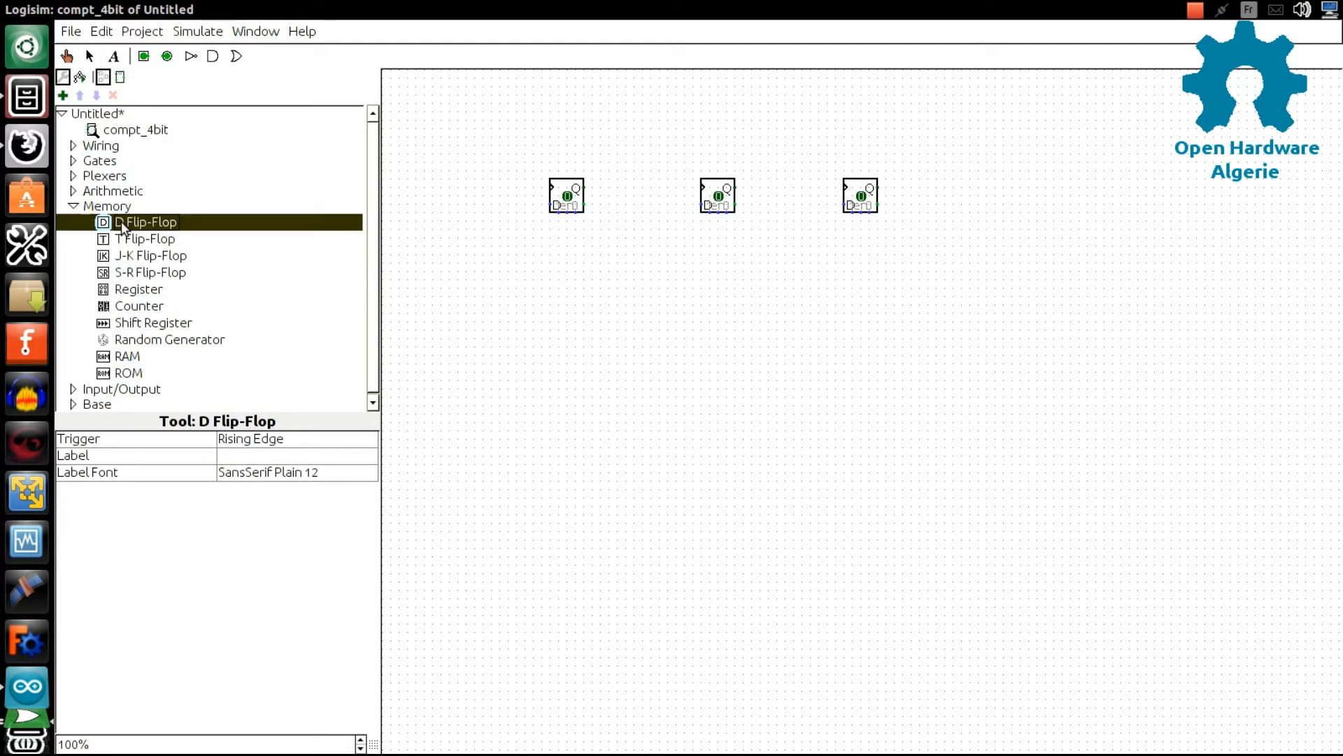
left_click(1034, 185)
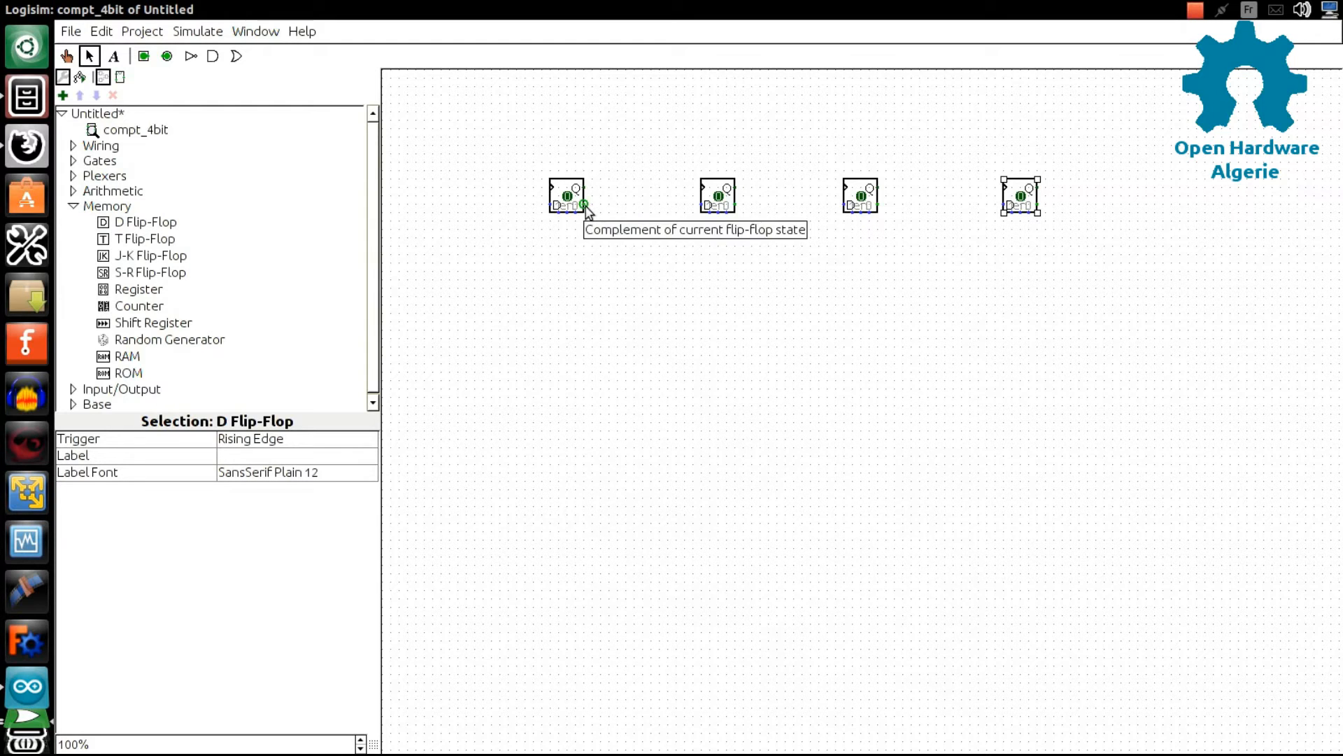
Wire a new button to the first flip-flop's clock and each complement output to the next flip-flop's clock
left_click(73, 390)
left_click(122, 404)
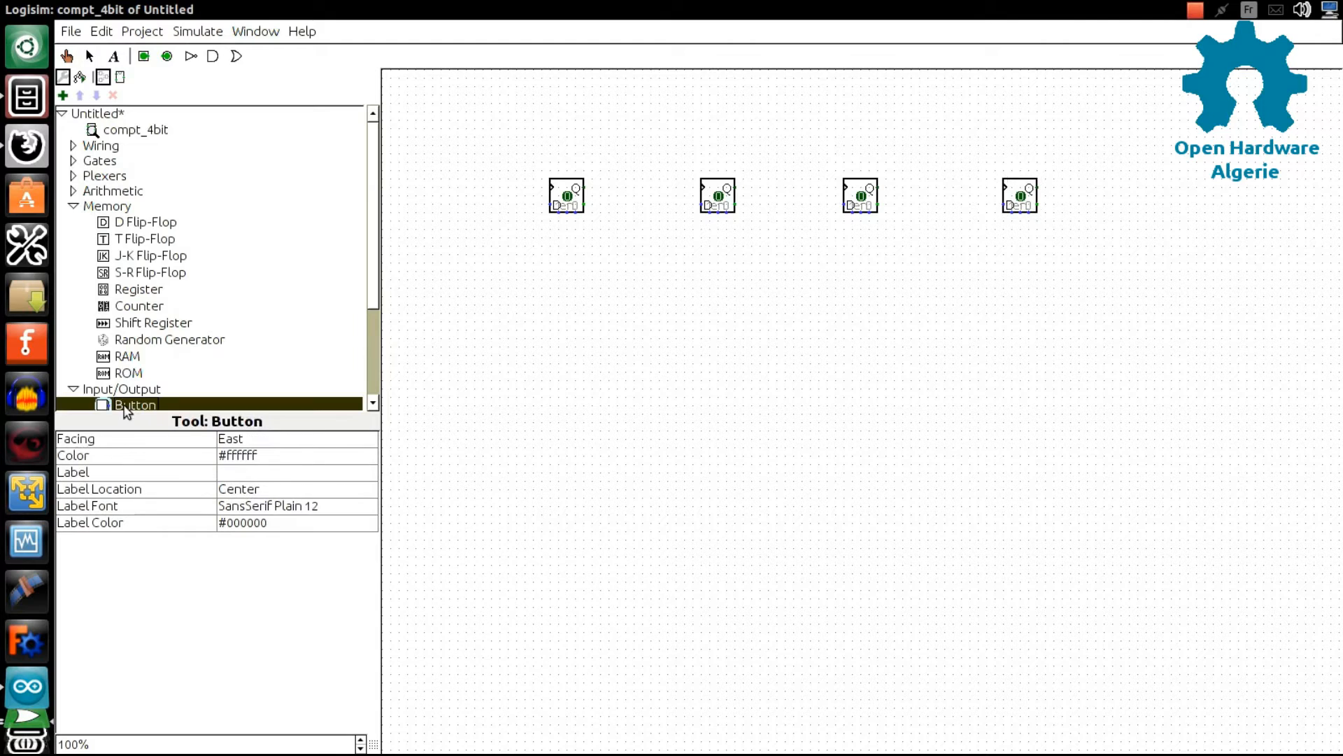
left_click(479, 160)
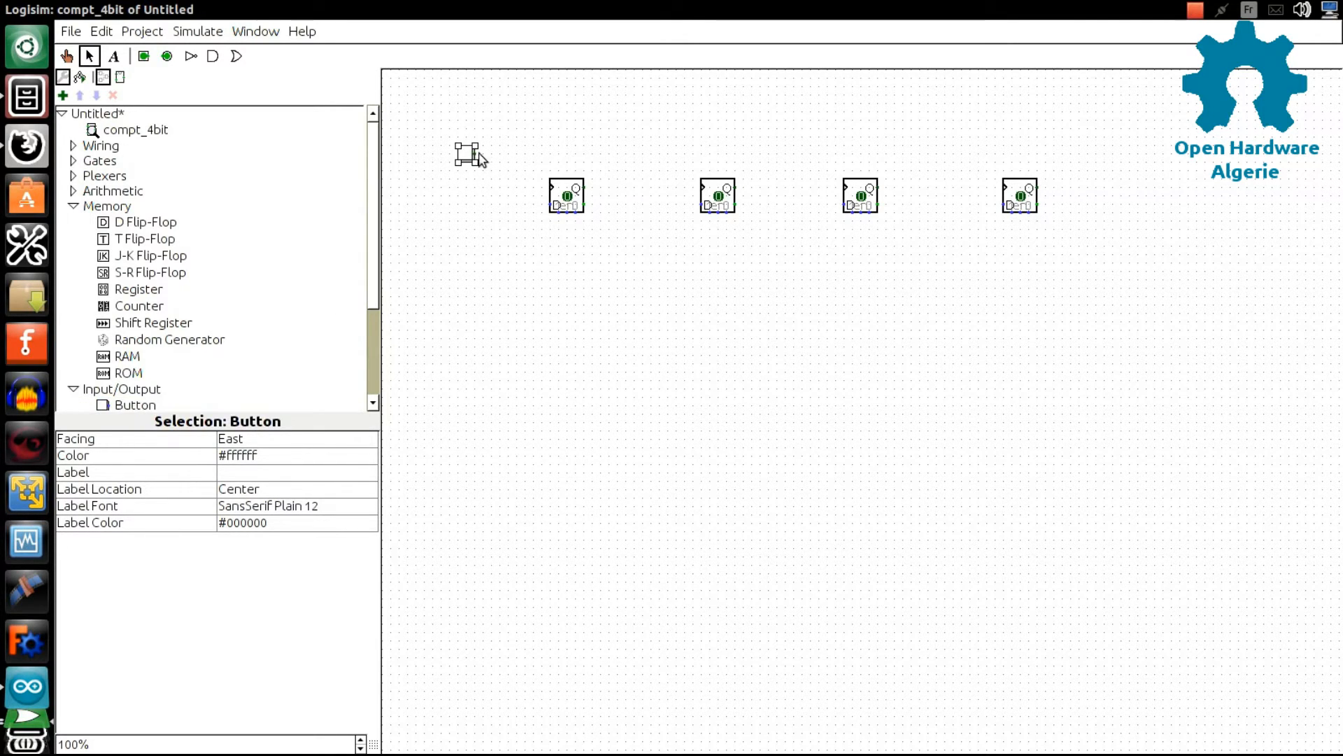
left_click_drag(477, 153, 552, 188)
left_click_drag(585, 207, 995, 185)
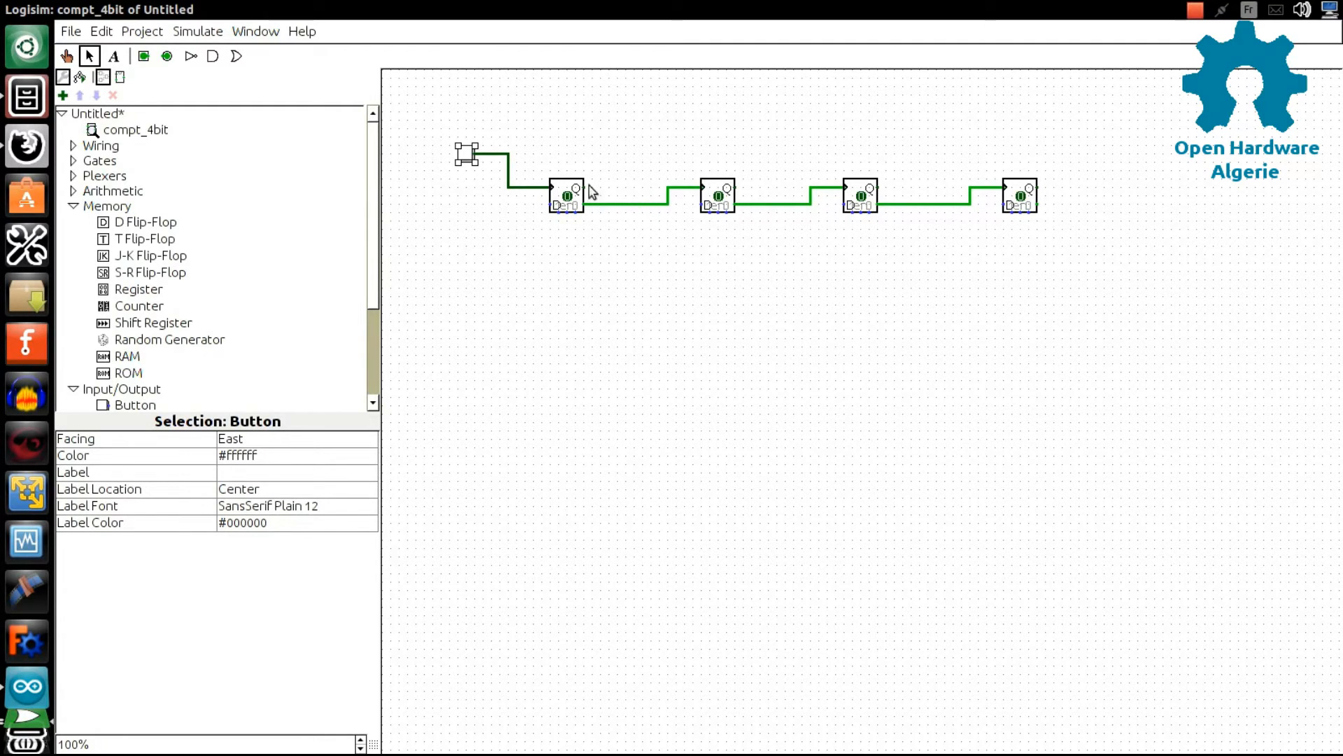
Add an LED beside each of the four flip-flops and wire it to that flip-flop's Q output
left_click_drag(585, 188, 619, 187)
scroll(101, 398, "down", 3)
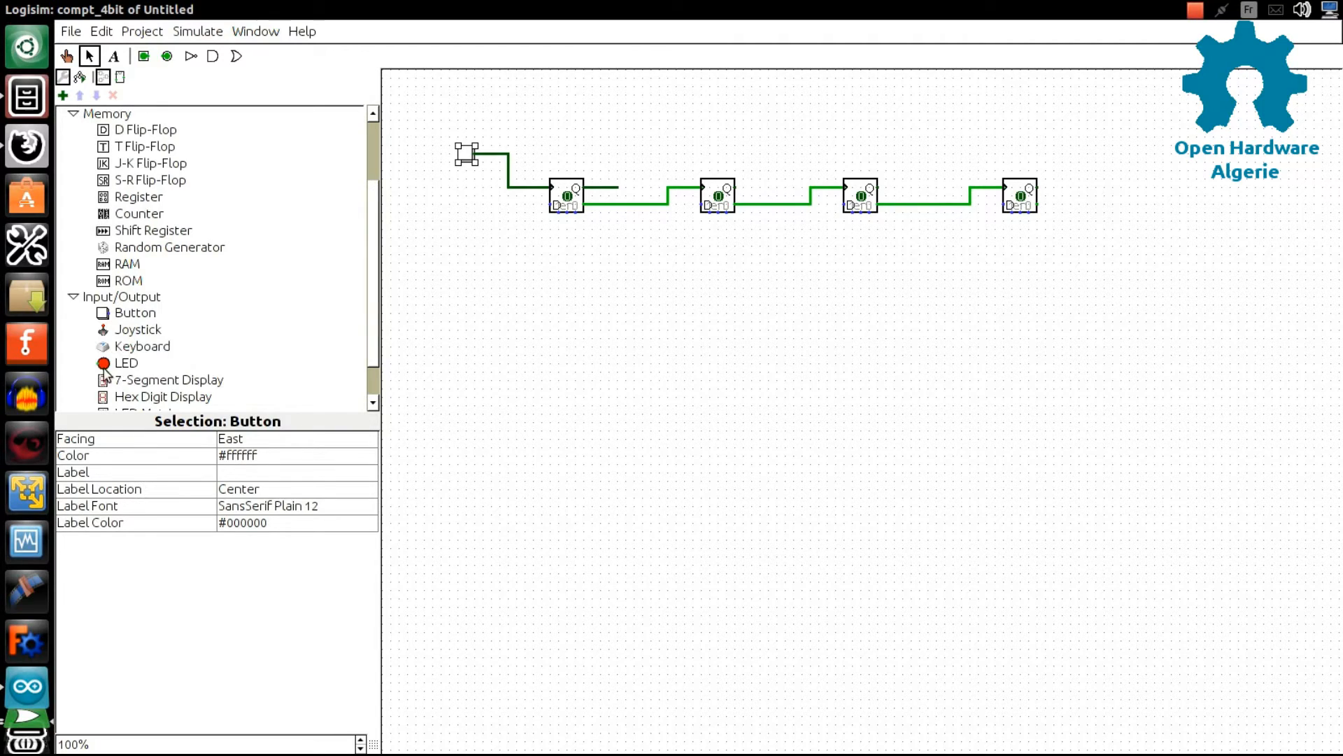
left_click(115, 362)
left_click(638, 187)
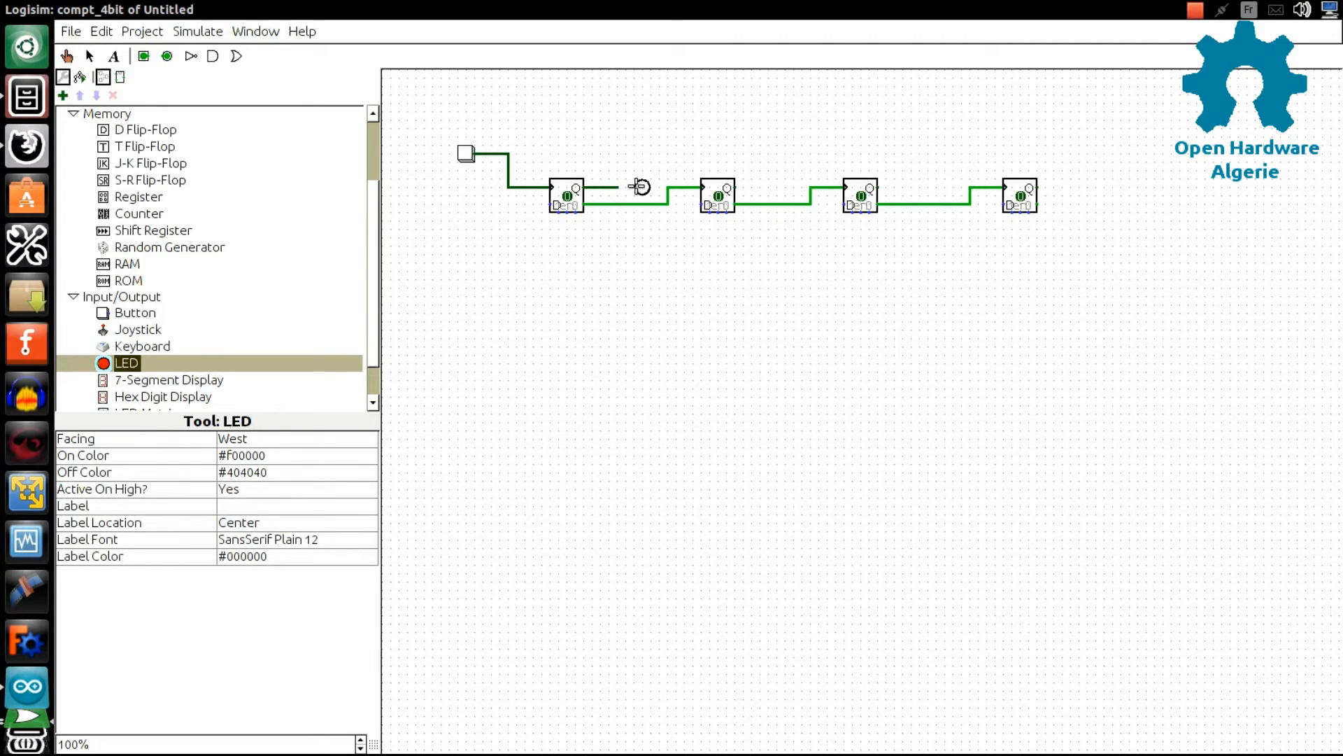
left_click(120, 363)
left_click(780, 188)
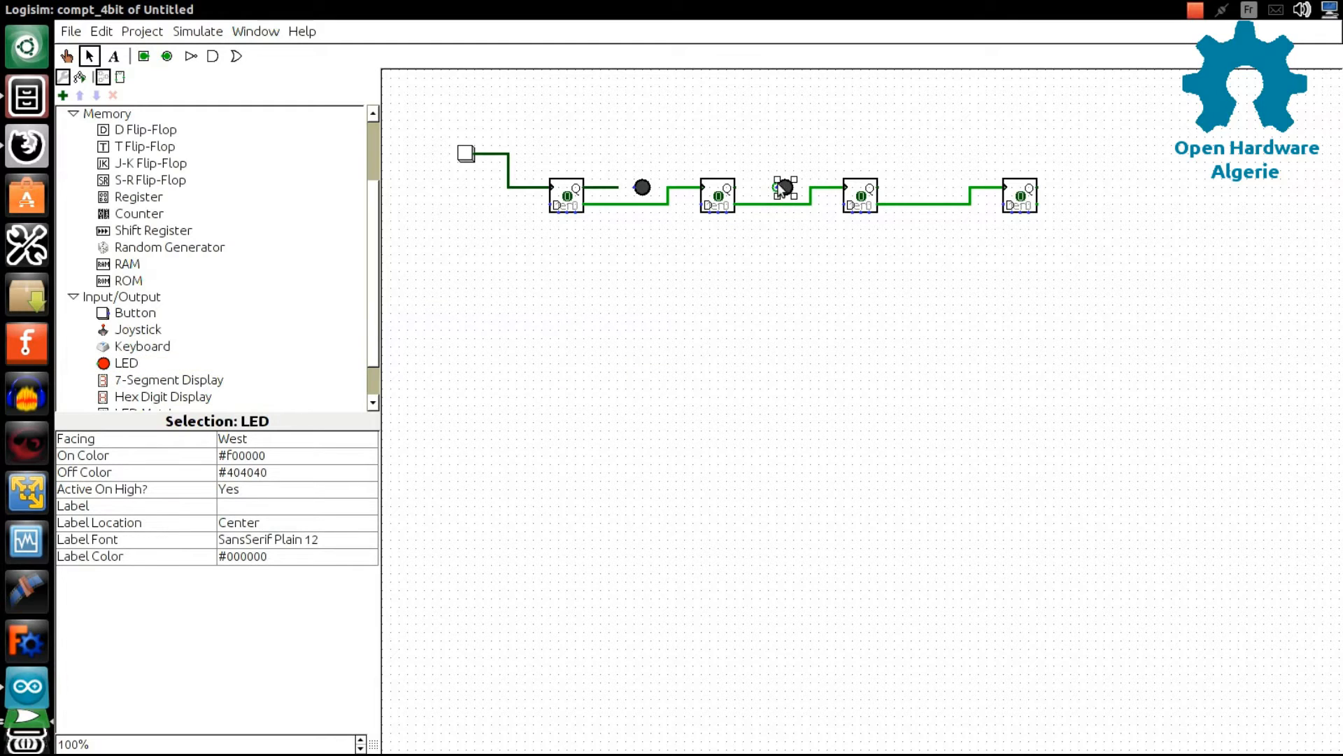
left_click(115, 363)
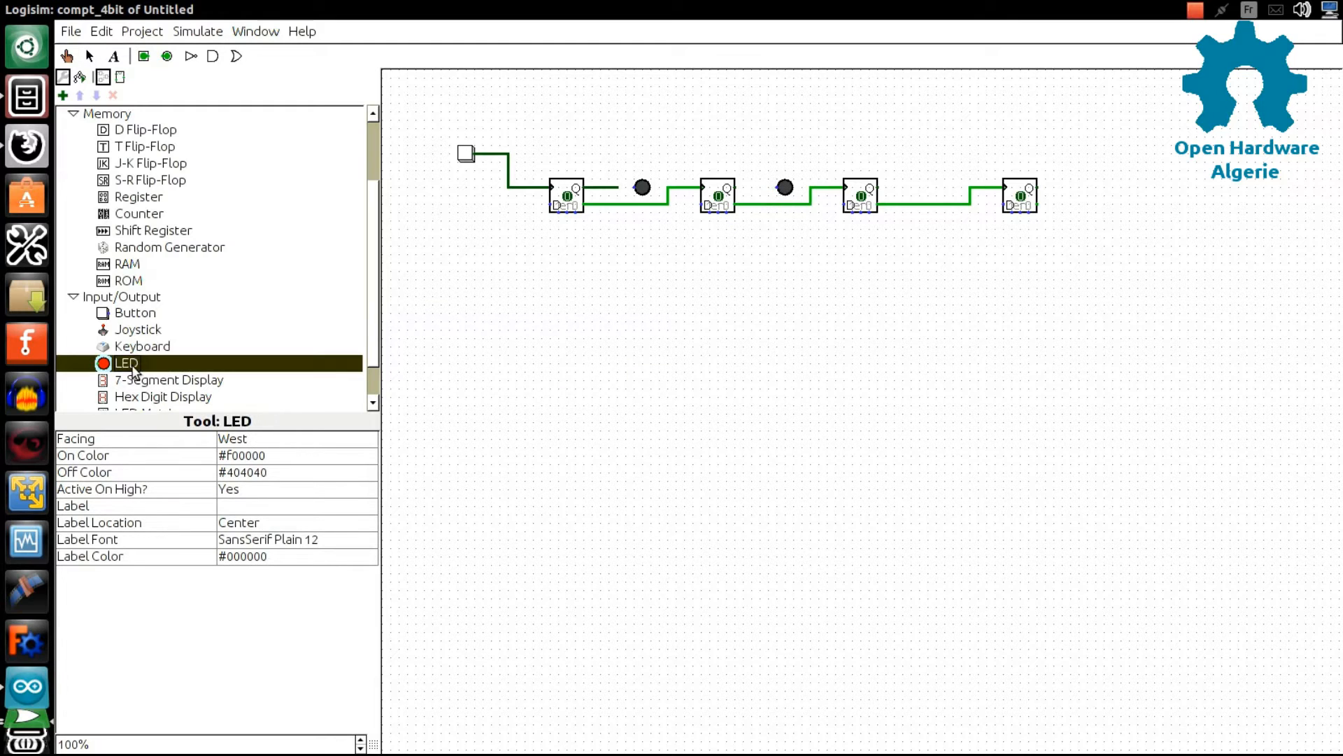
left_click(950, 192)
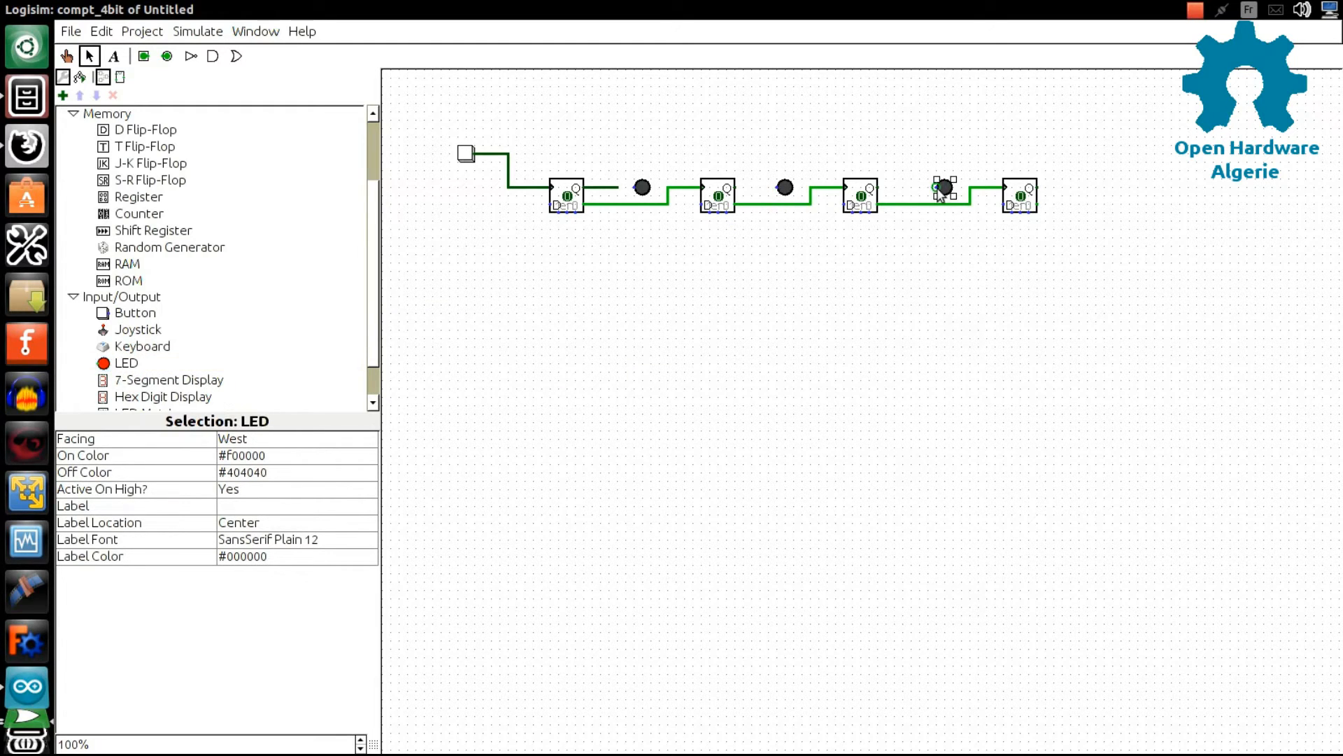
left_click(118, 363)
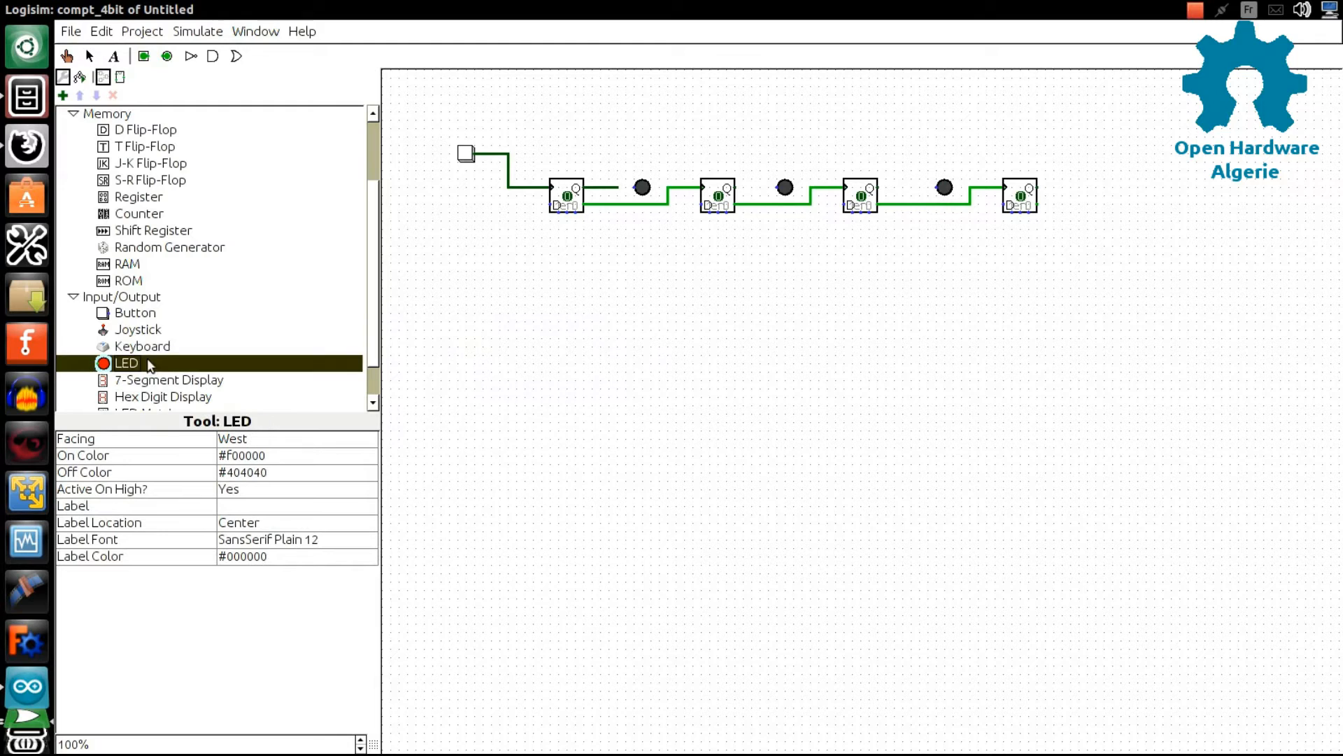
left_click(1078, 188)
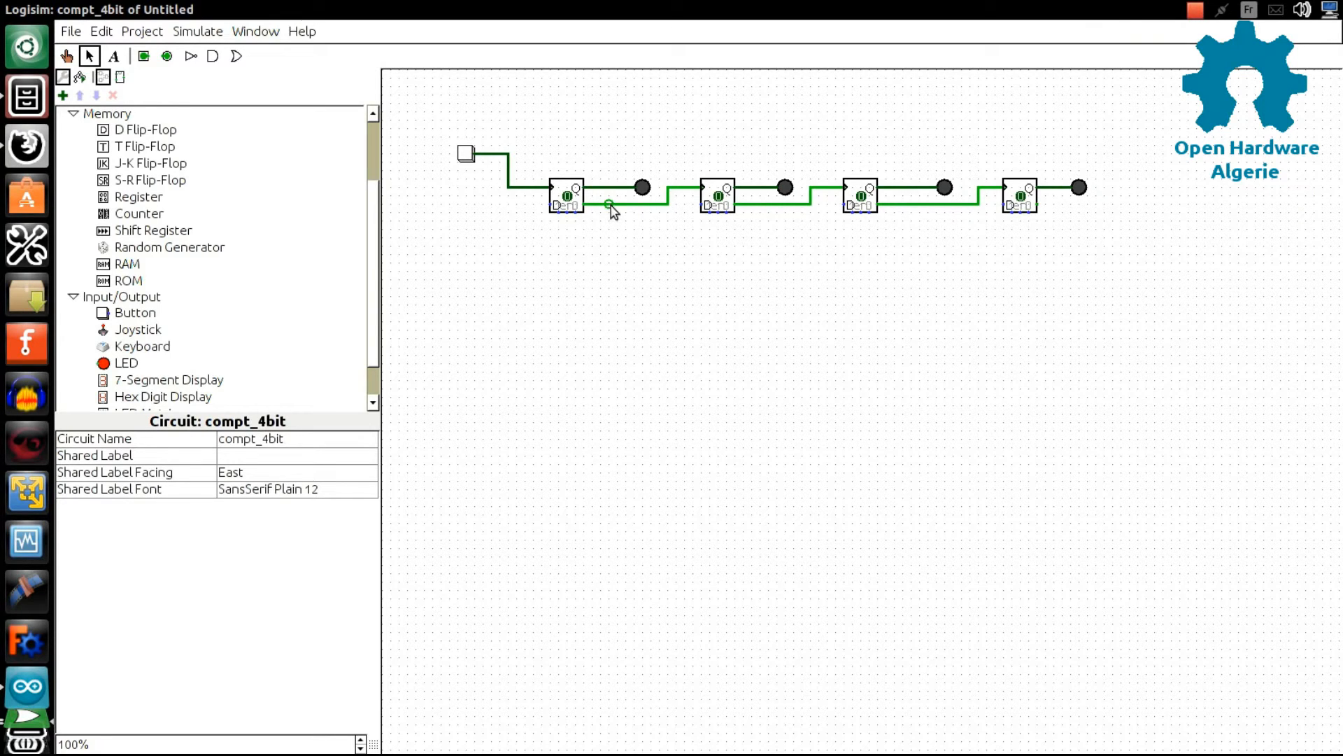
Wire each flip-flop's complement output back to its own D input with a loop beneath the flip-flop
left_click_drag(612, 231, 532, 204)
left_click_drag(698, 204, 769, 205)
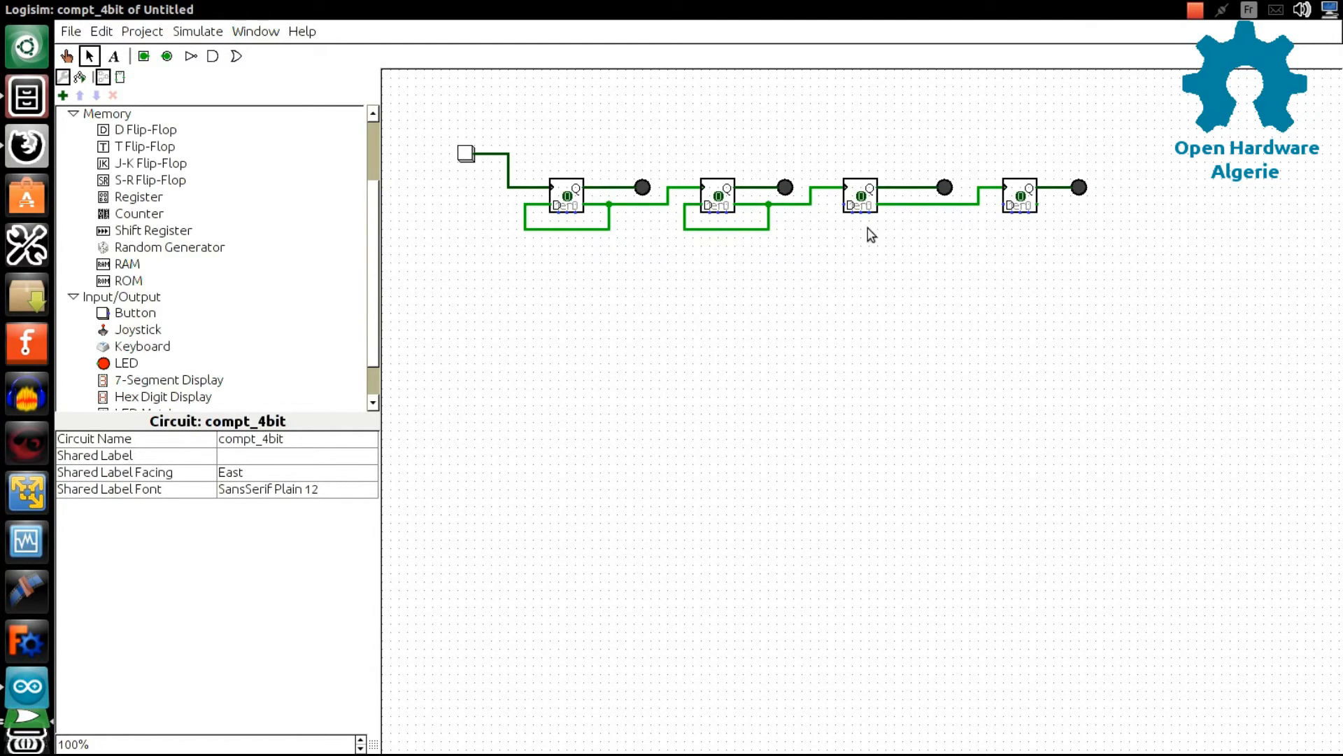
mouse_move(844, 205)
left_mouse_down()
mouse_move(829, 218)
mouse_move(902, 231)
mouse_move(903, 204)
left_mouse_up()
mouse_move(993, 214)
left_mouse_down()
mouse_move(996, 233)
mouse_move(1056, 229)
mouse_move(1055, 208)
mouse_move(1039, 205)
left_mouse_up()
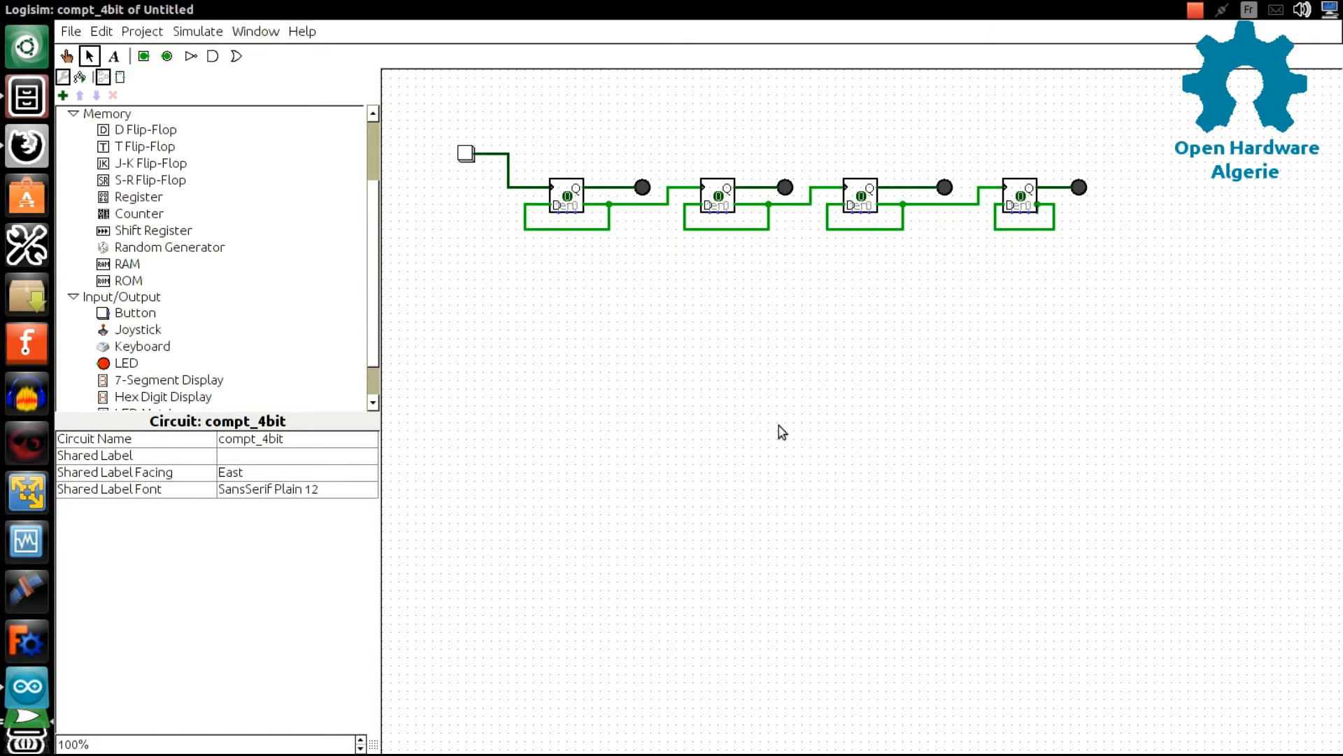
Test the counter by pulsing the button repeatedly with the Poke tool through a full four-bit count
left_click(66, 56)
left_click(467, 155)
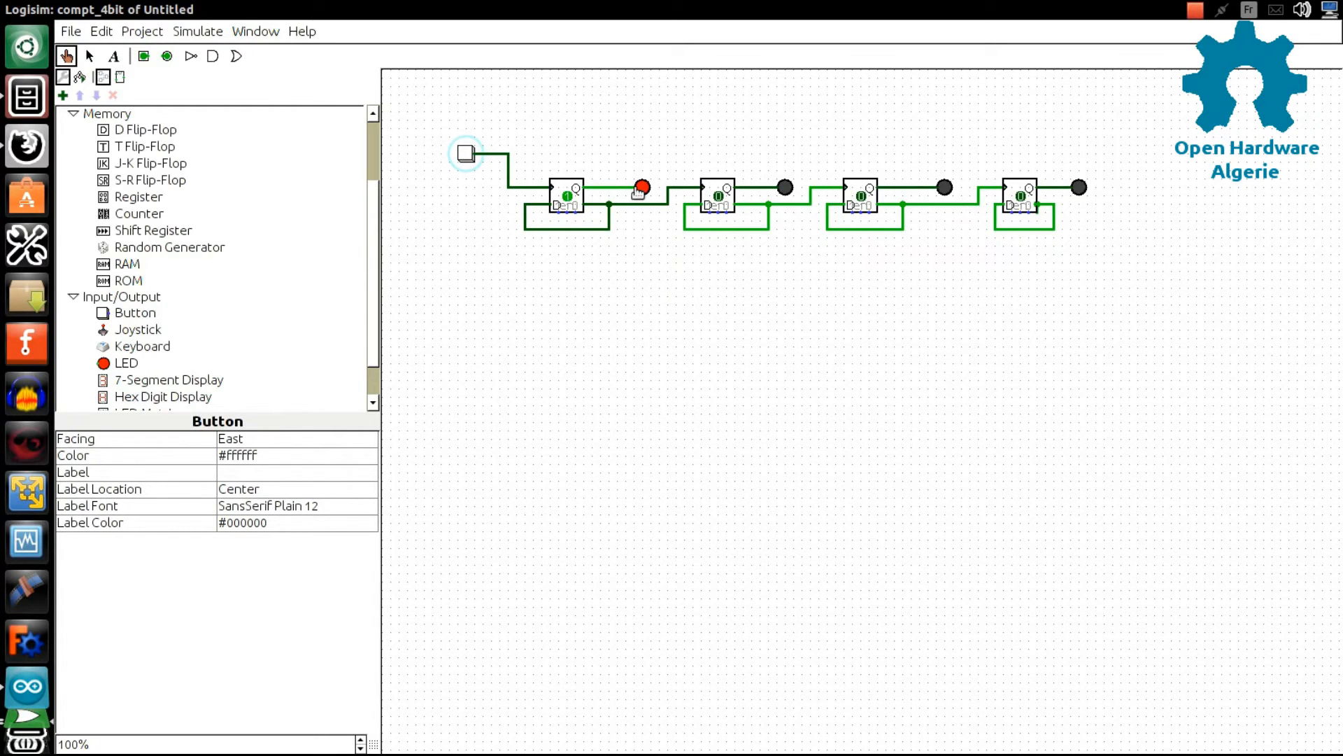
left_click(467, 155)
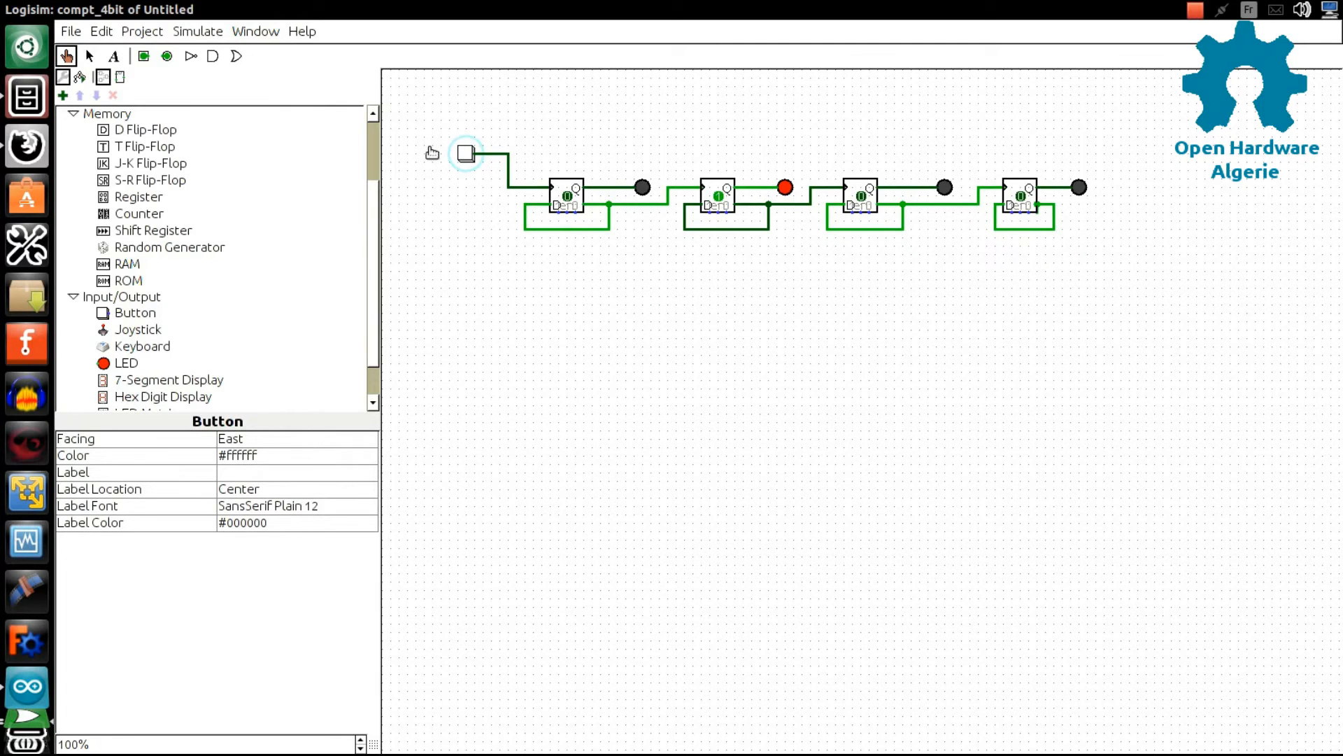
left_click(467, 155)
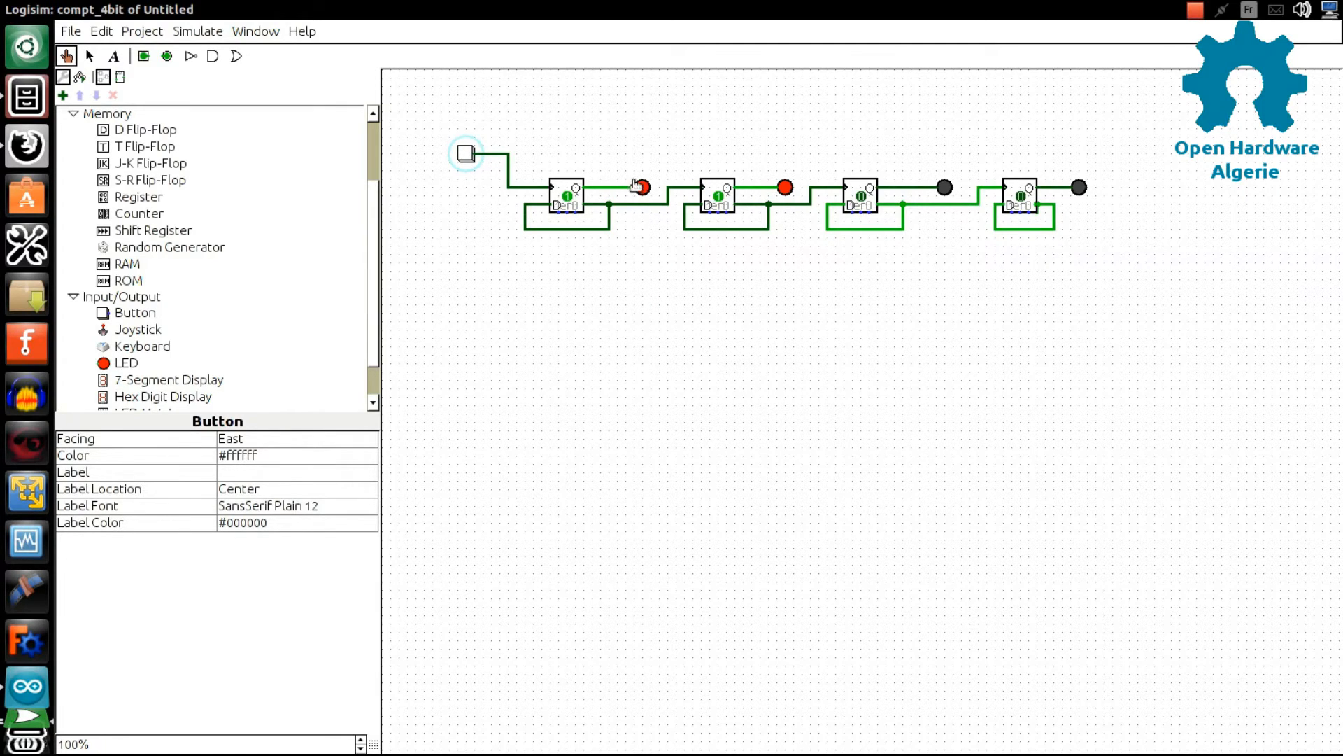
left_click(468, 156)
left_click(467, 155)
left_click(467, 155)
left_click(468, 155)
left_click(468, 155)
left_click(468, 155)
left_click(468, 156)
left_click(467, 156)
left_click(467, 155)
left_click(467, 156)
left_click(467, 156)
left_click(468, 156)
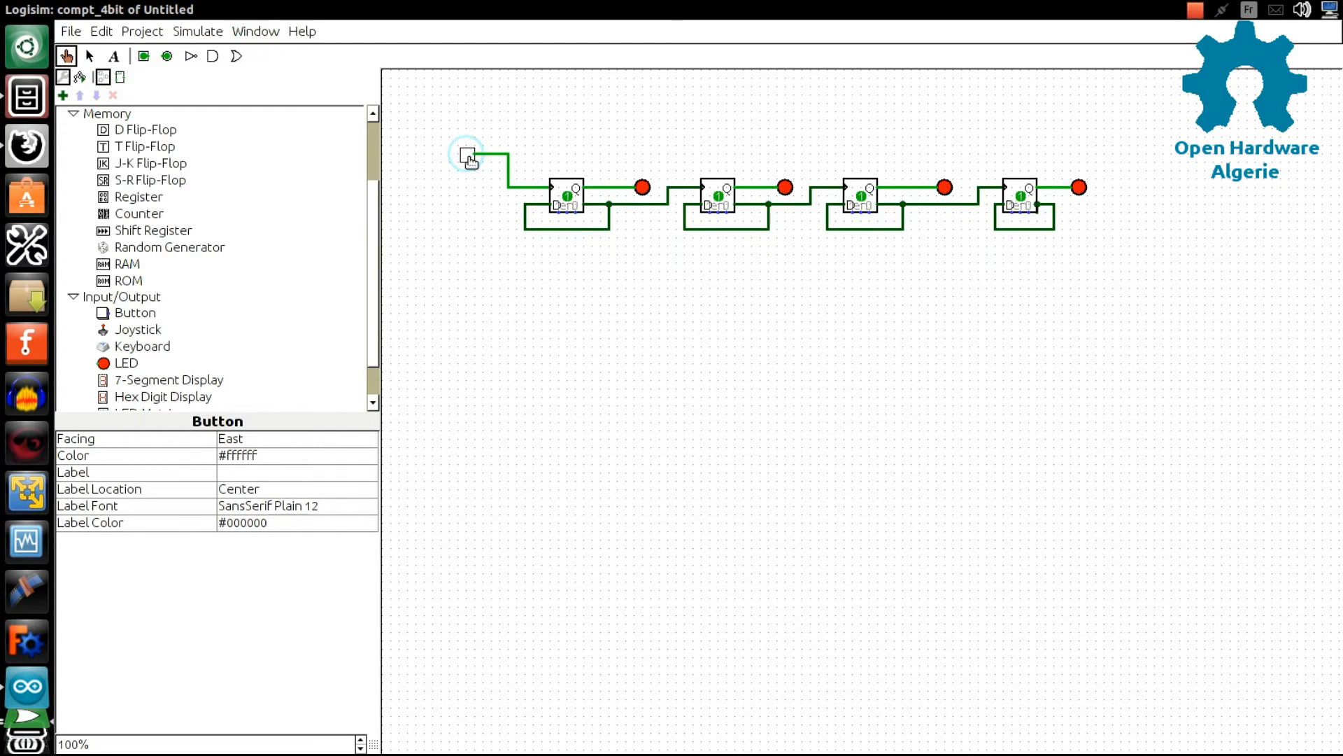
left_click(467, 155)
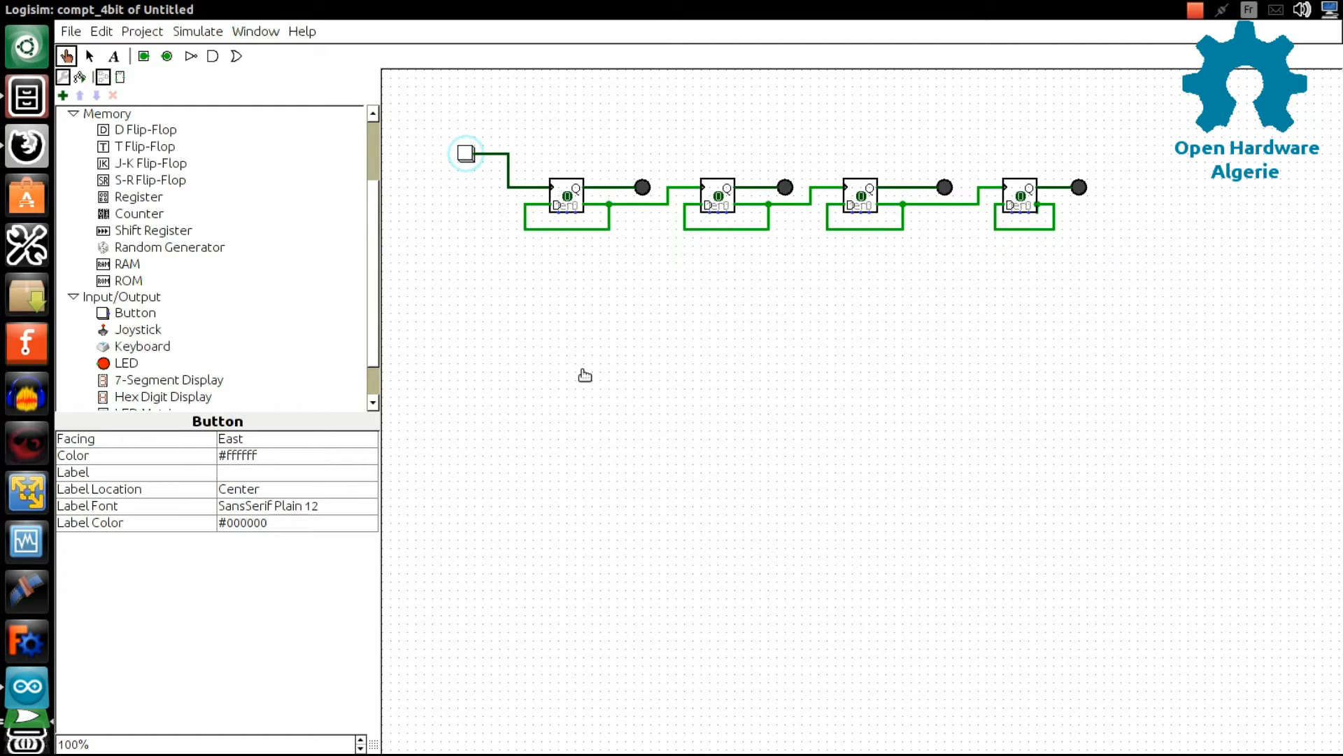
Place a splitter from the Wiring library above the last flip-flop and its LED
scroll(374, 343, "up", 1)
left_click_drag(387, 337, 389, 277)
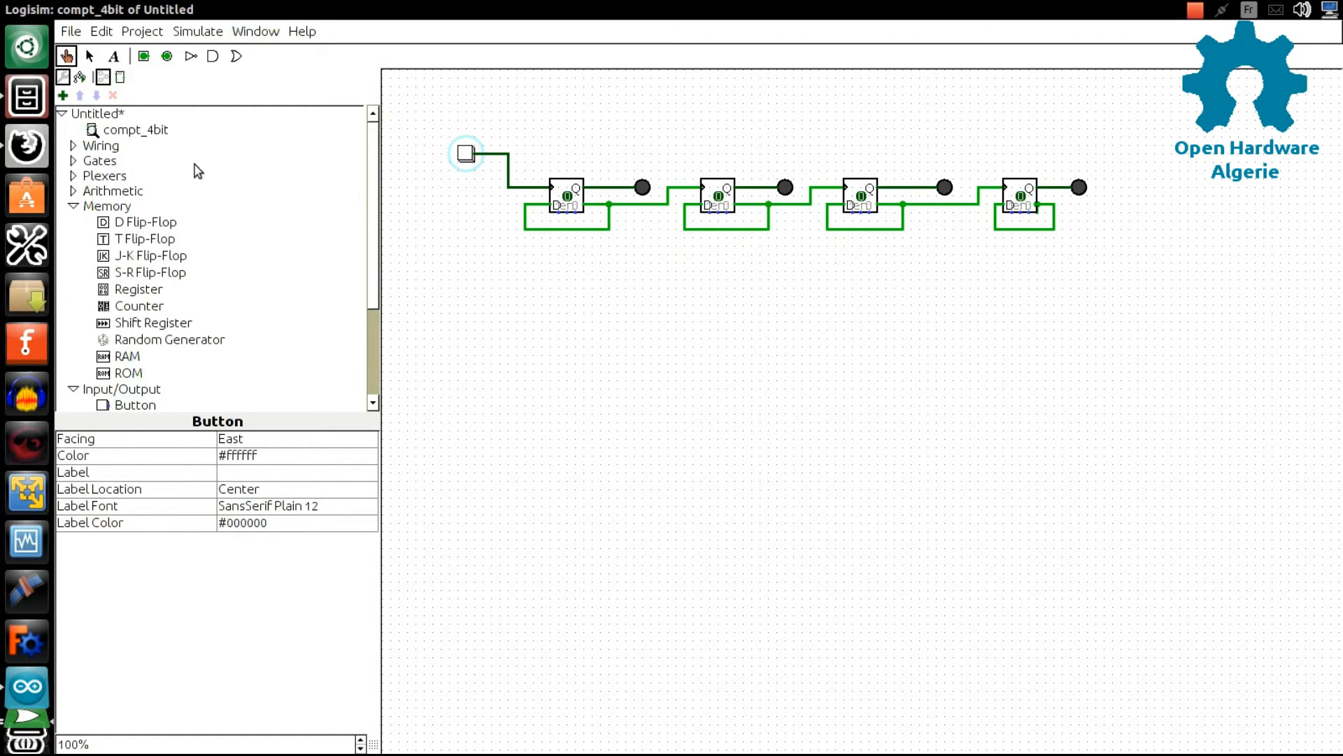
left_click(74, 146)
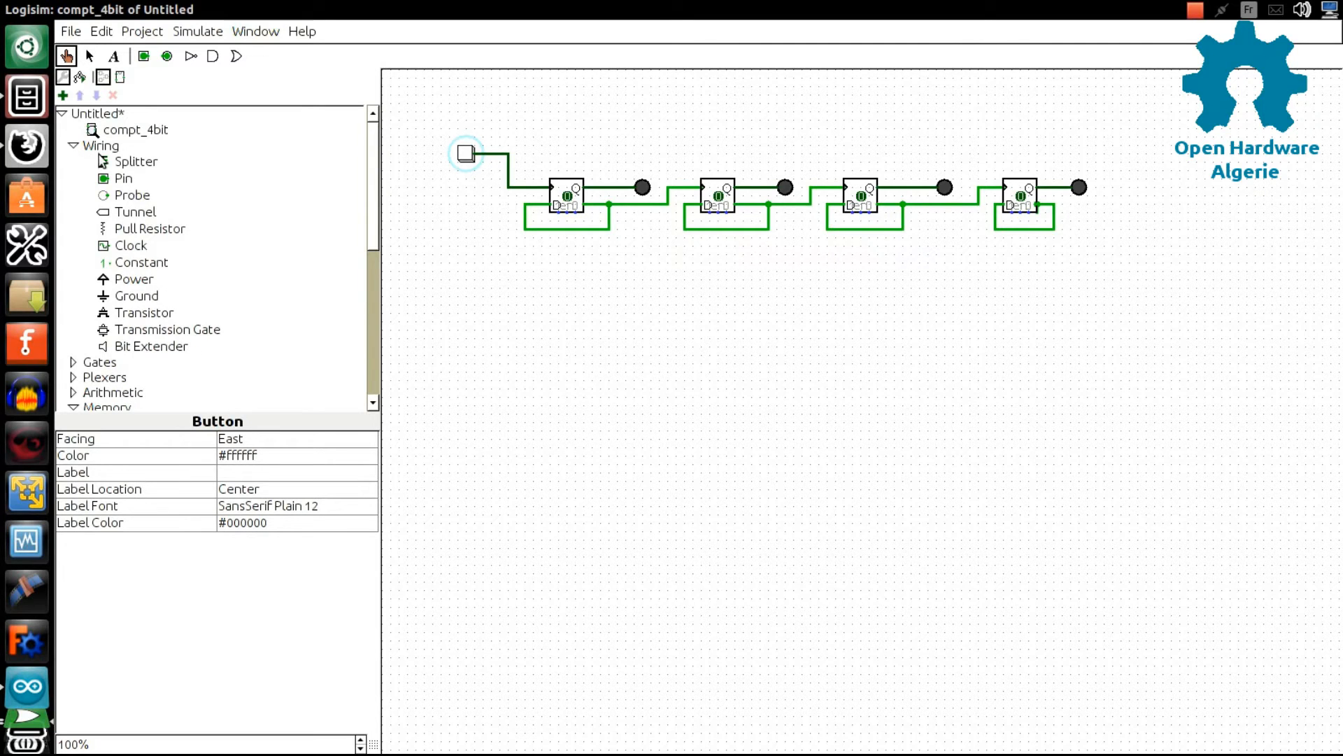
left_click(122, 164)
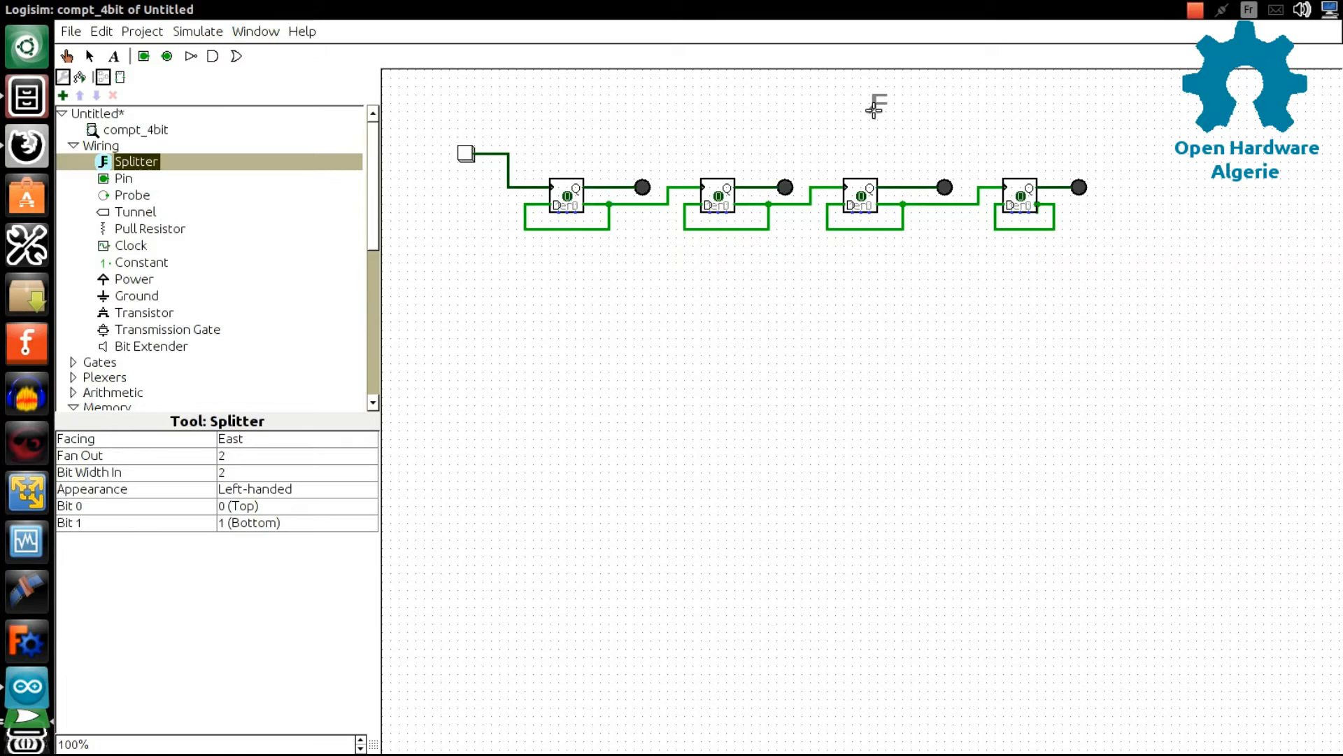
left_click(1087, 105)
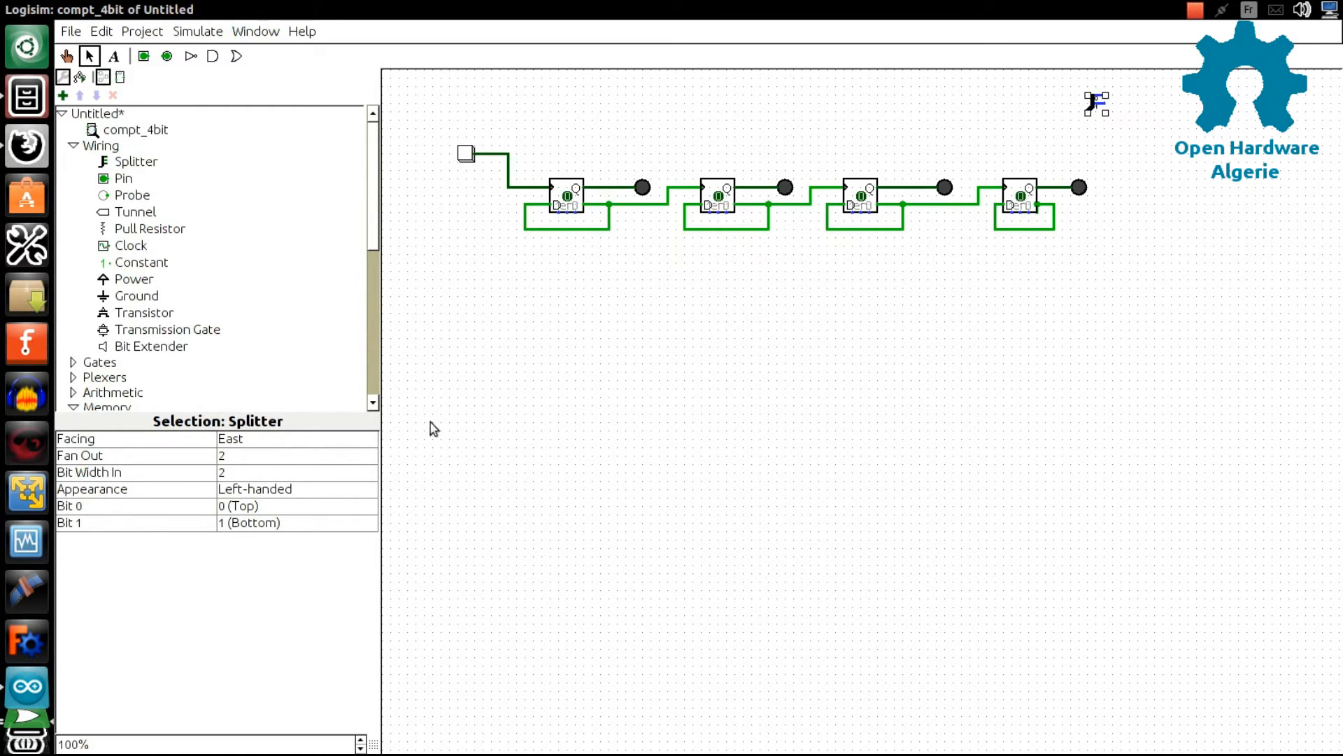
Set the splitter's fan out to 4, its bit width in to 4 and its facing to West
left_click(235, 455)
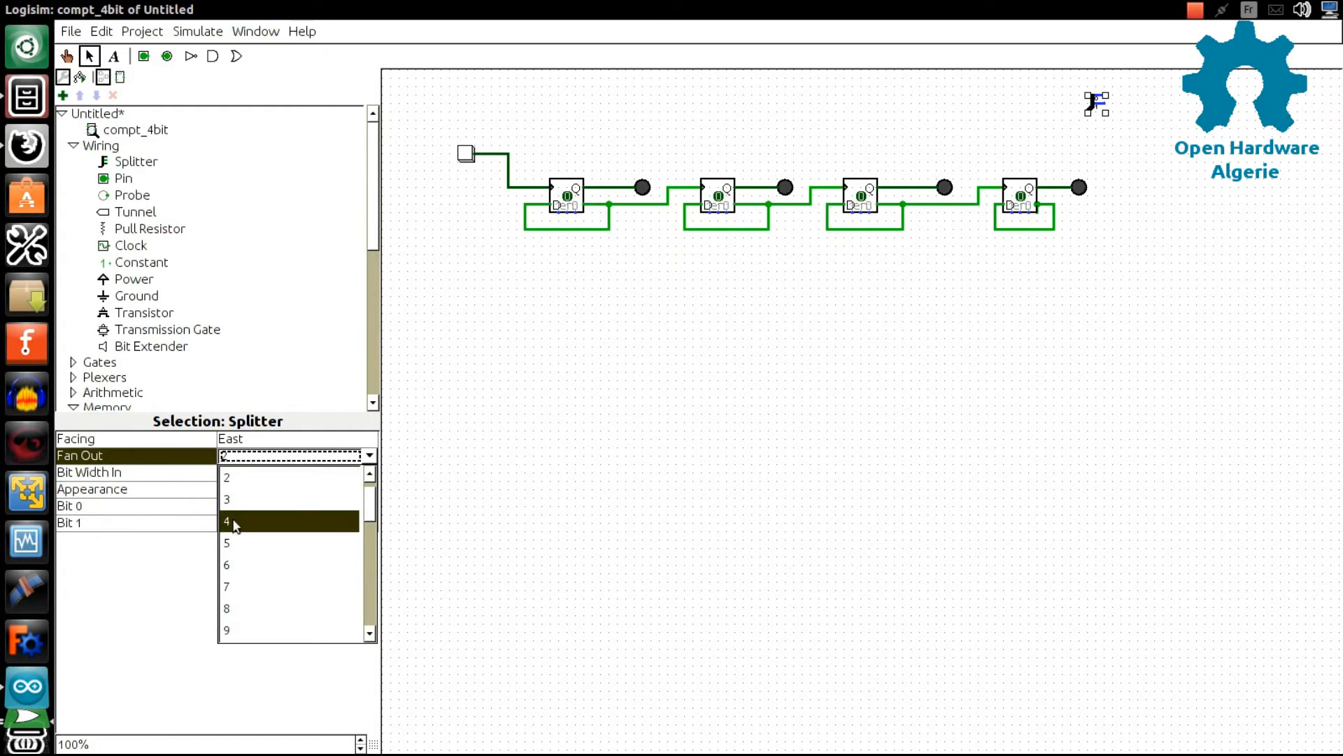
left_click(234, 522)
left_click(233, 473)
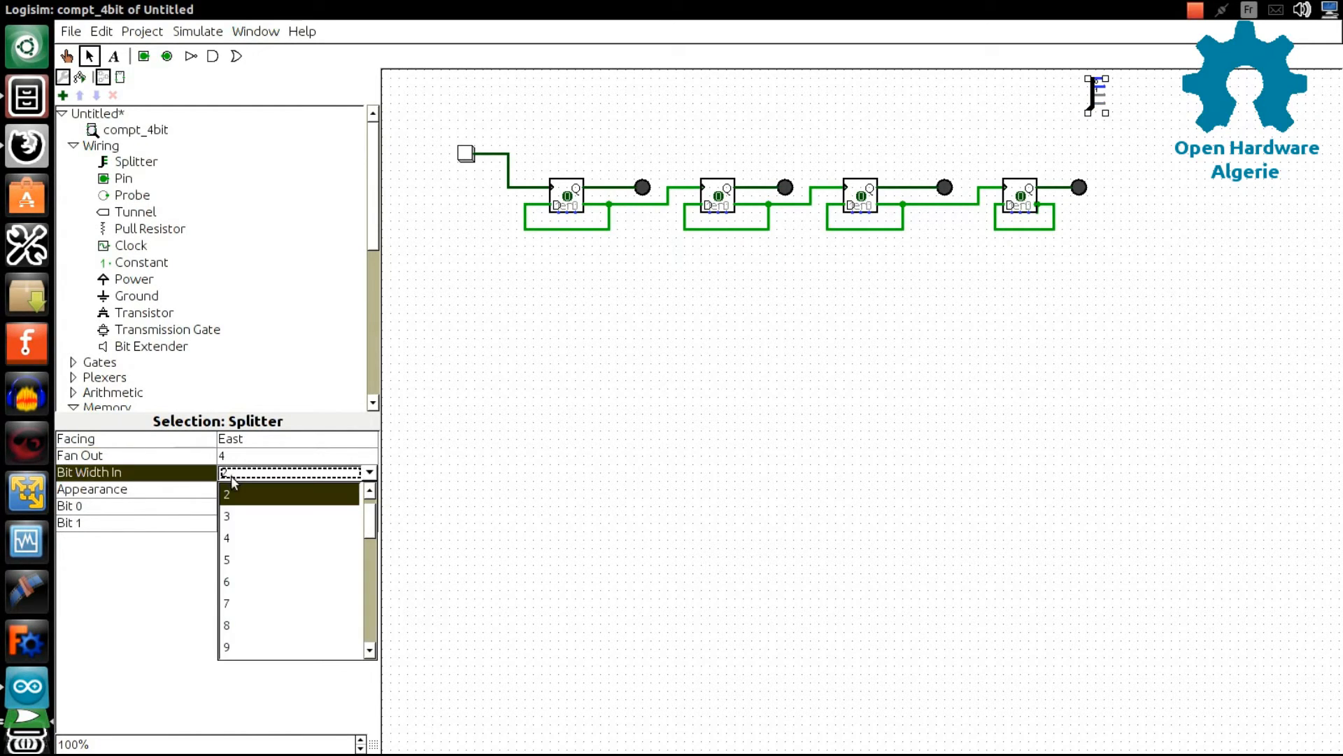
left_click(237, 538)
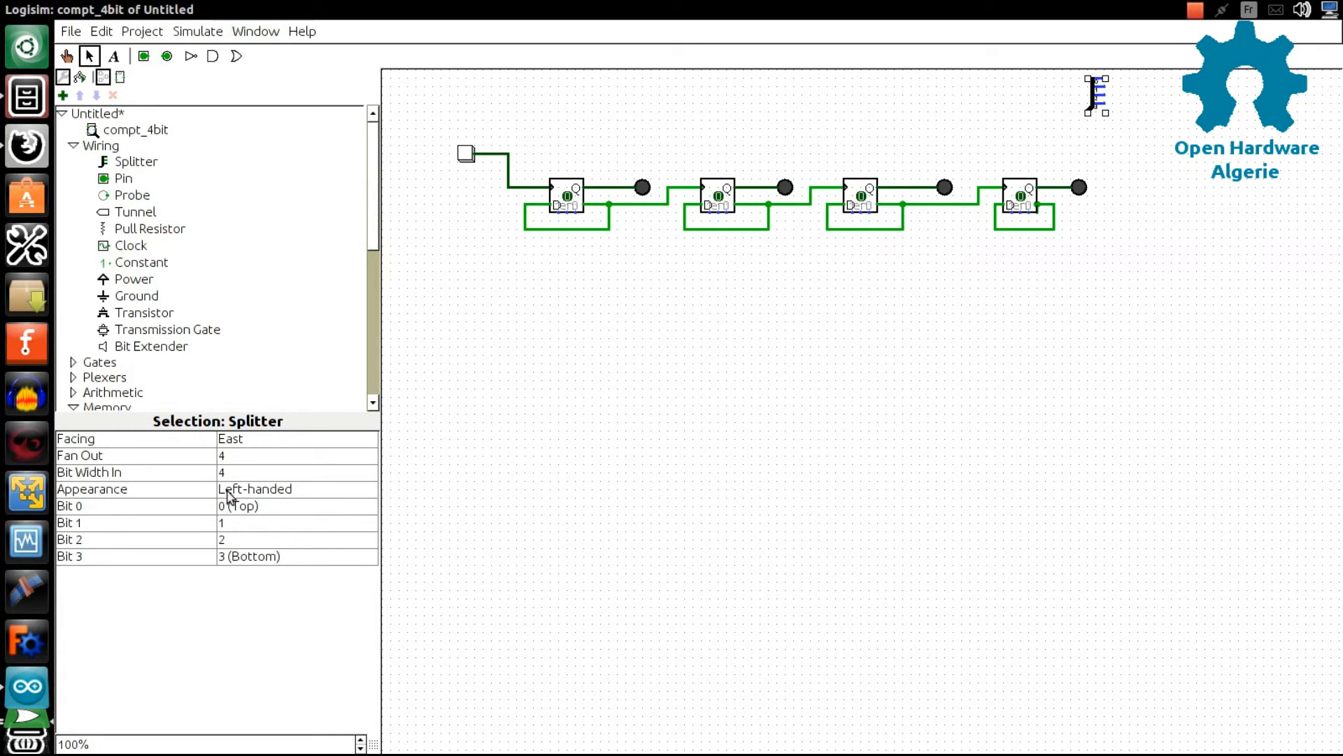
left_click(245, 445)
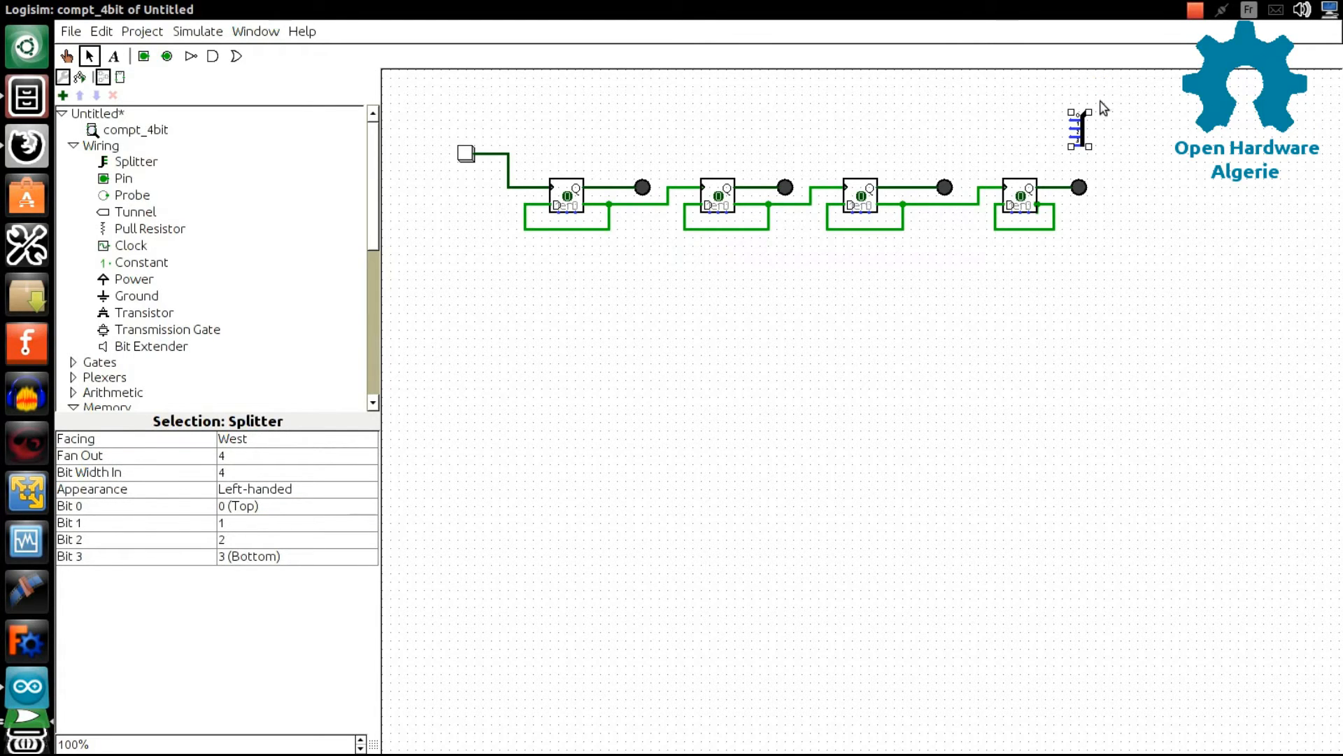
Add an output pin beside the splitter, wire it to the splitter's combined end and set its data bits to 4
left_click(165, 59)
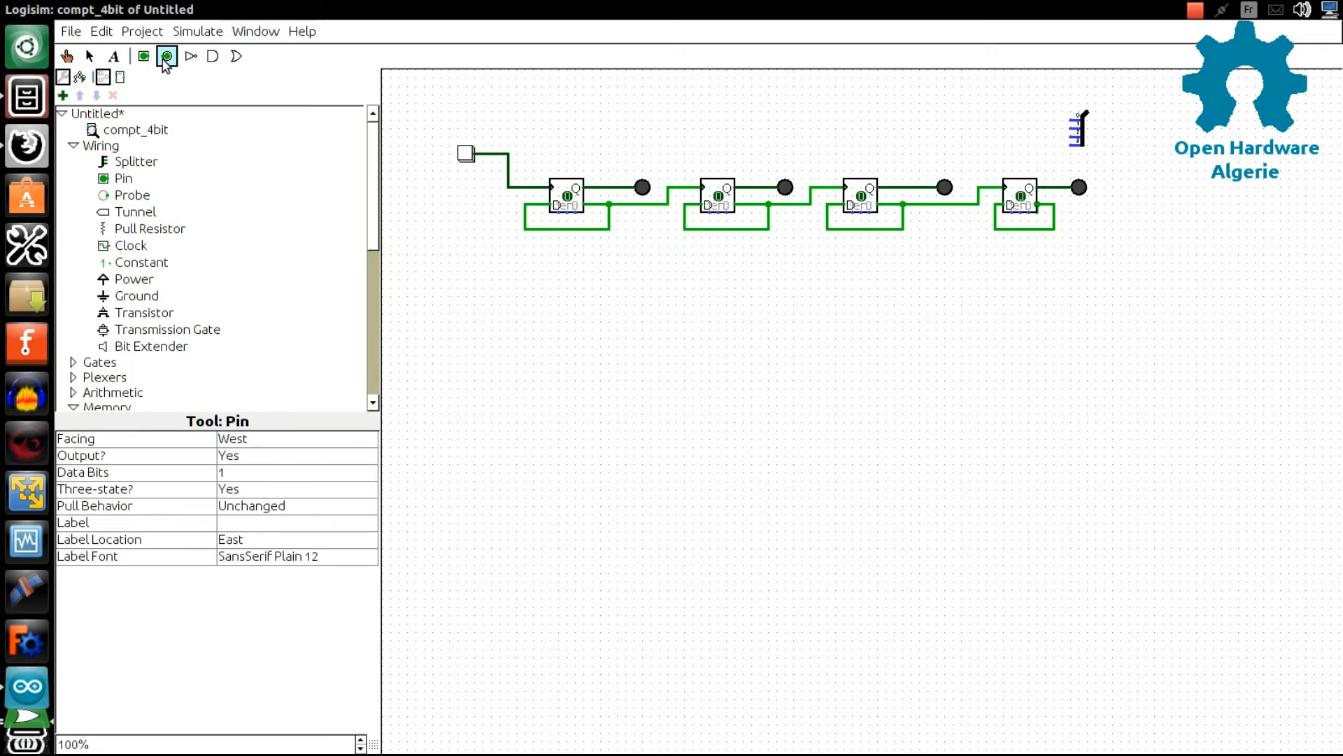
left_click(1149, 111)
left_click_drag(1131, 112, 1085, 117)
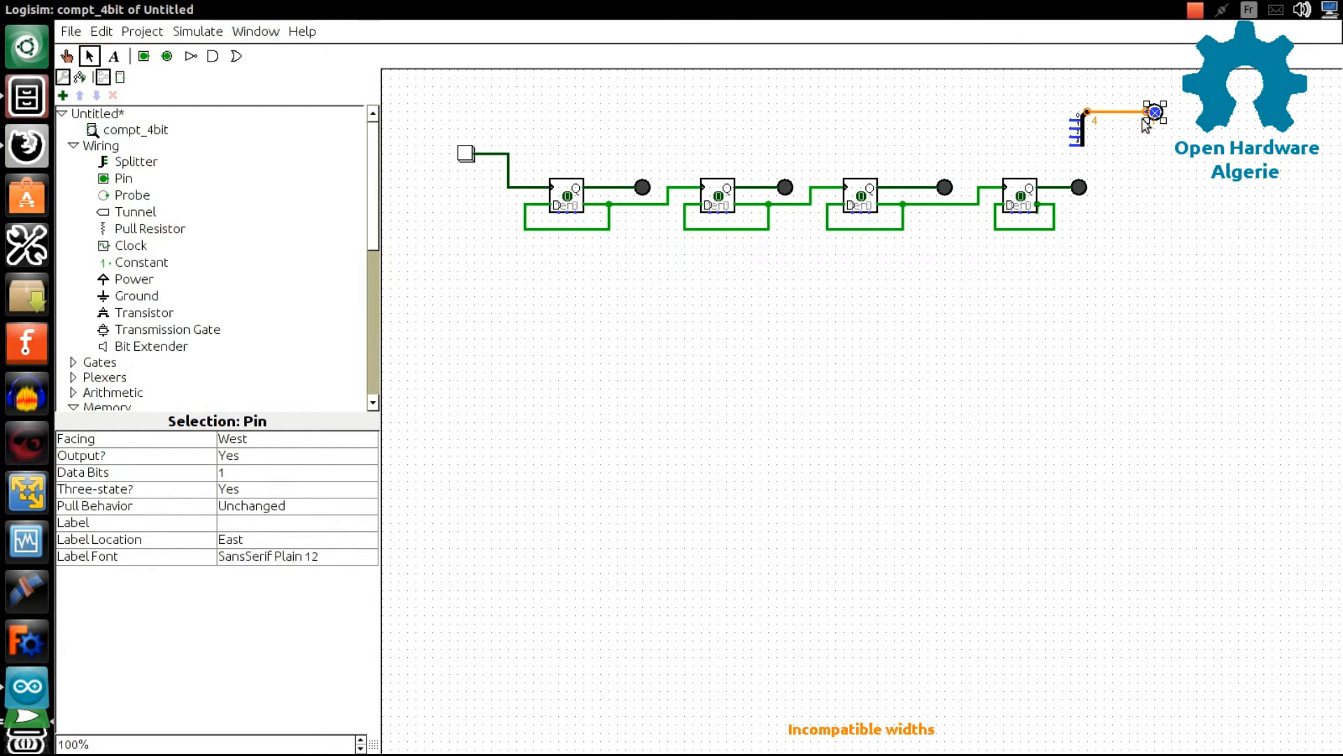
left_click(300, 471)
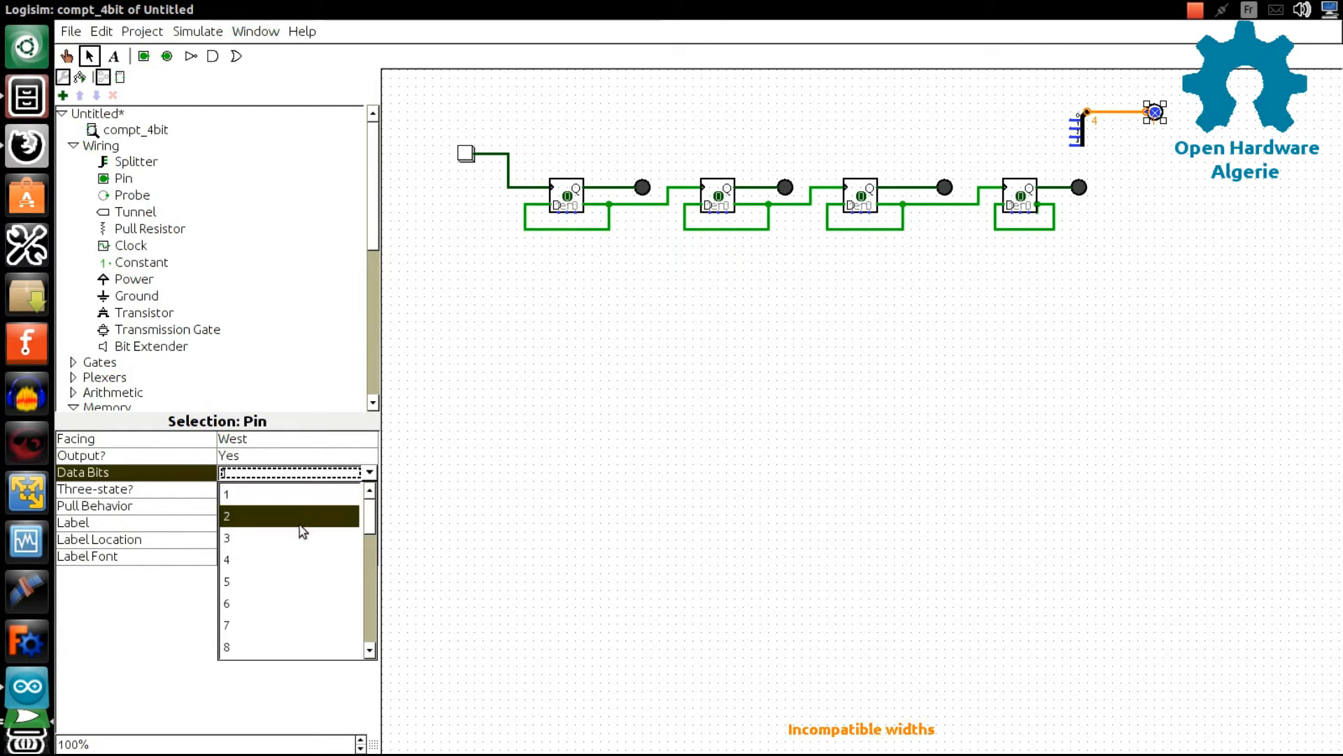
left_click(301, 560)
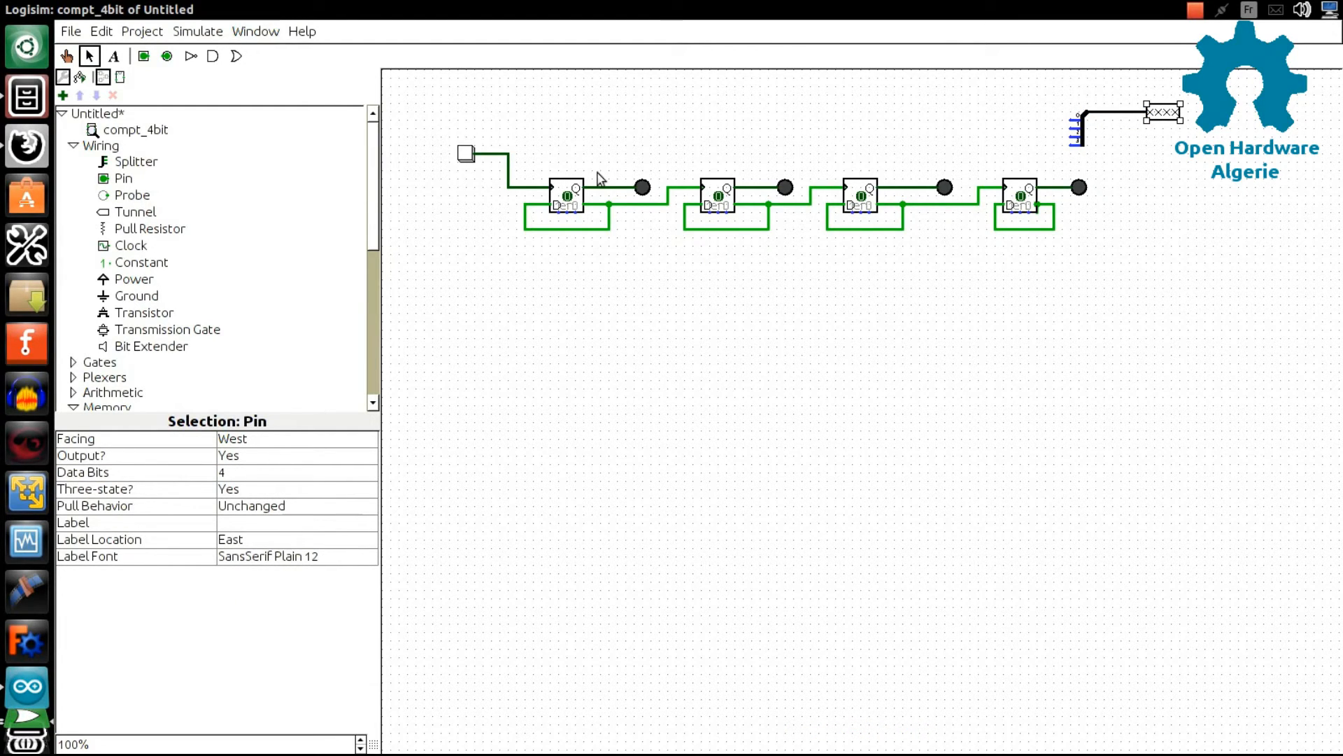
Wire the Q outputs of the four flip-flops to the splitter's four branches in order, first flip-flop to bit 0
left_click_drag(606, 186, 745, 187)
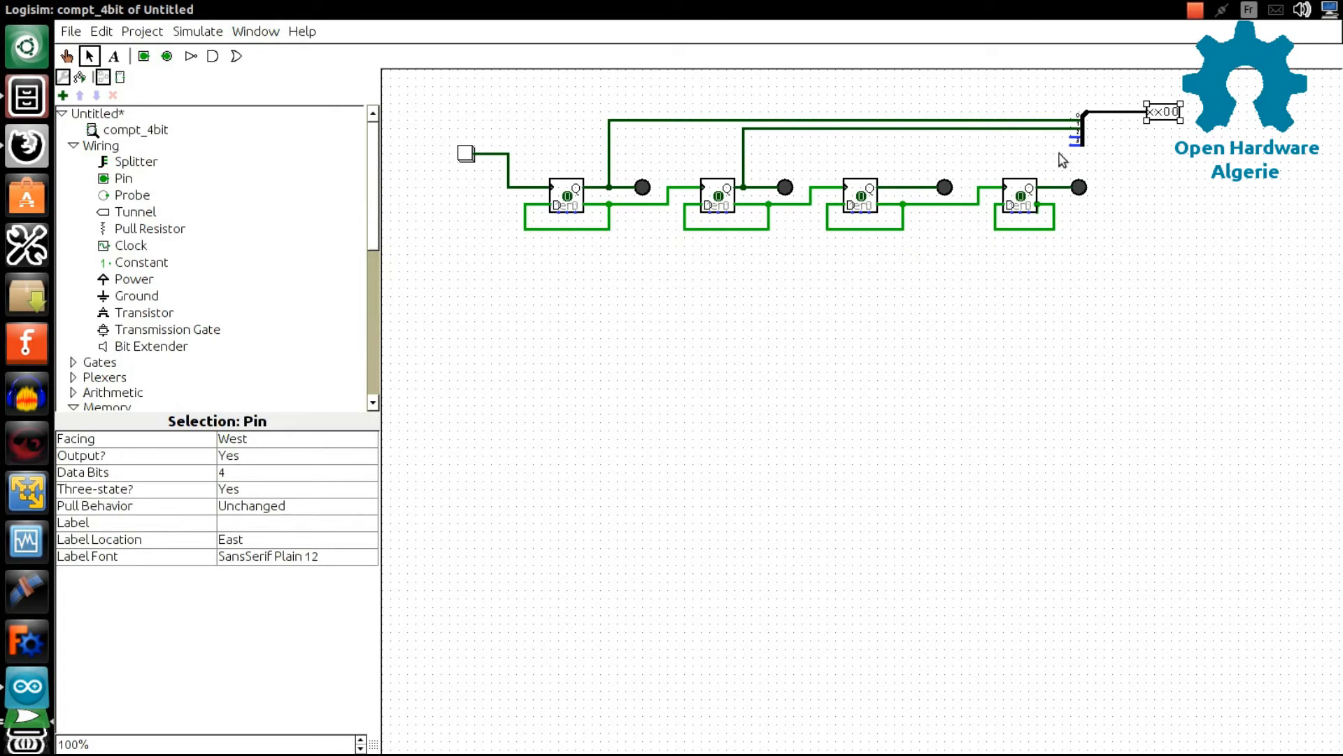
left_click_drag(1036, 136, 885, 185)
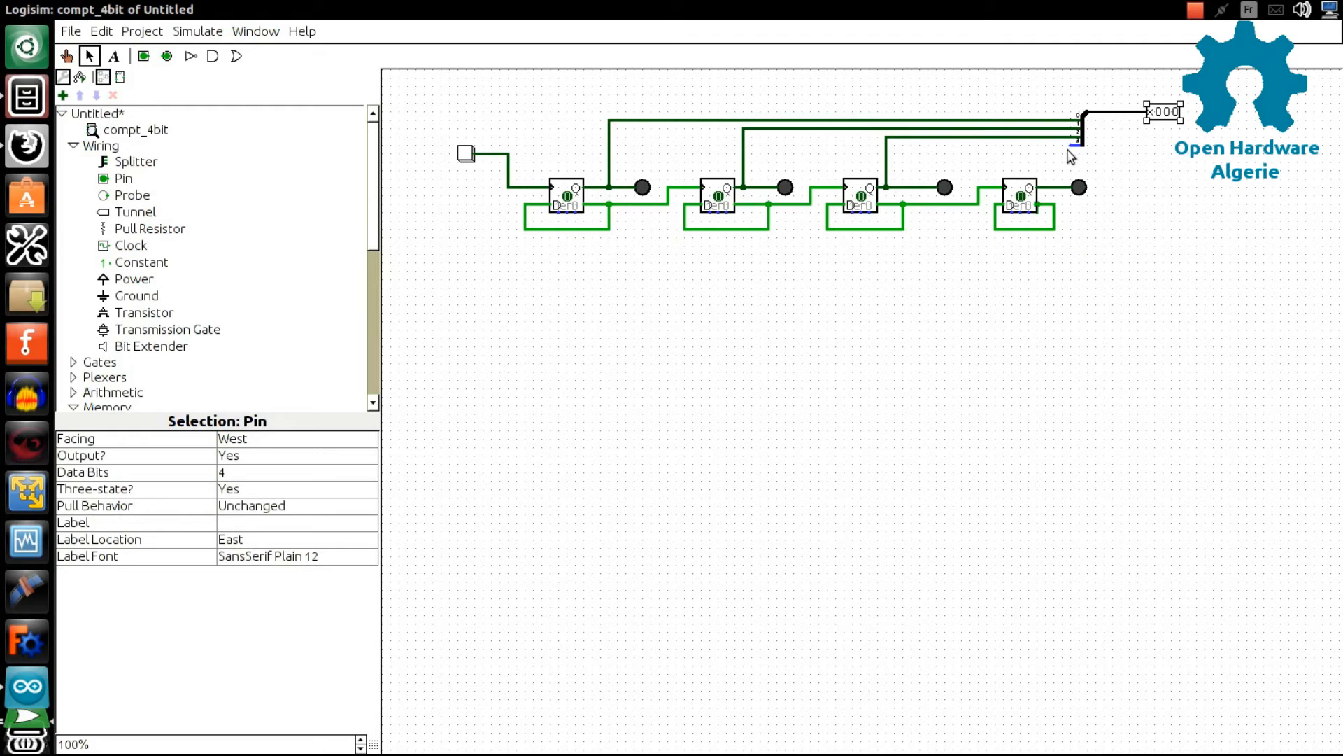
left_click_drag(1078, 144, 1046, 187)
left_click(1132, 221)
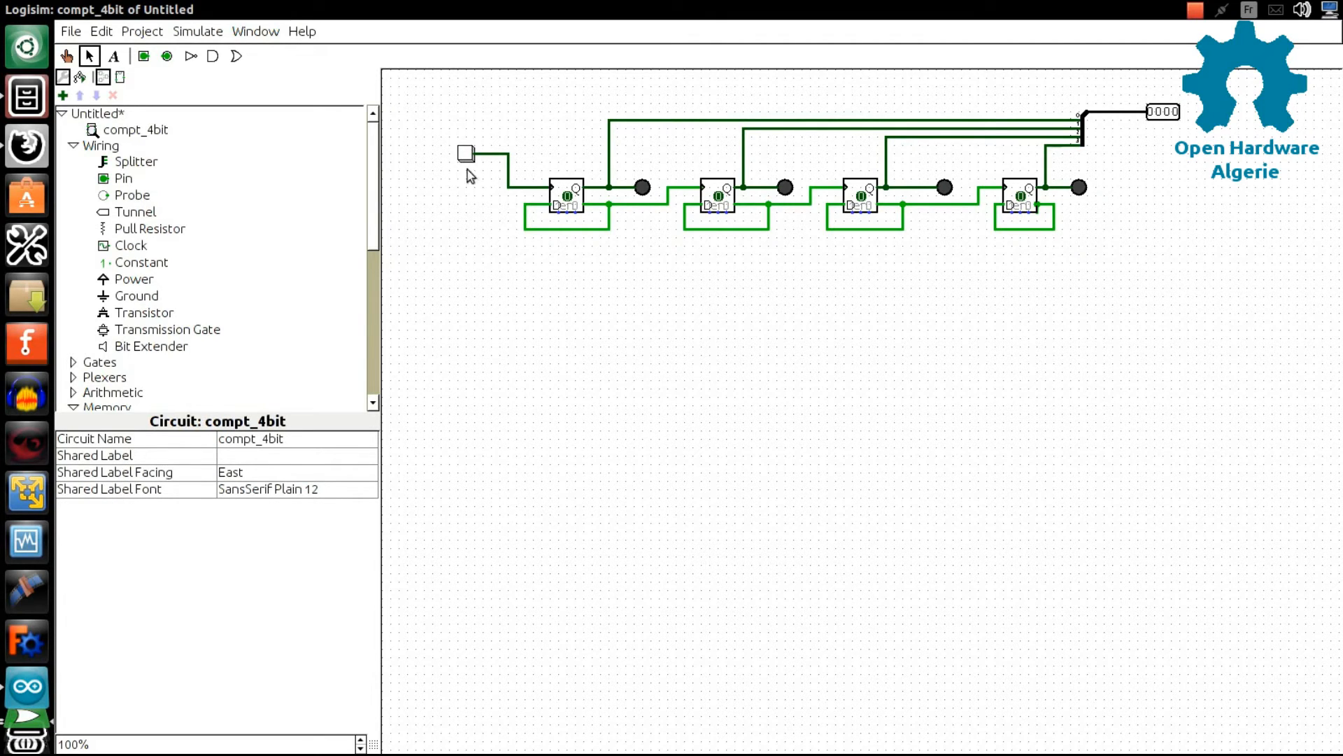
Replace the push button feeding the first flip-flop with a Clock component from the Wiring library
left_click(128, 247)
left_click(449, 217)
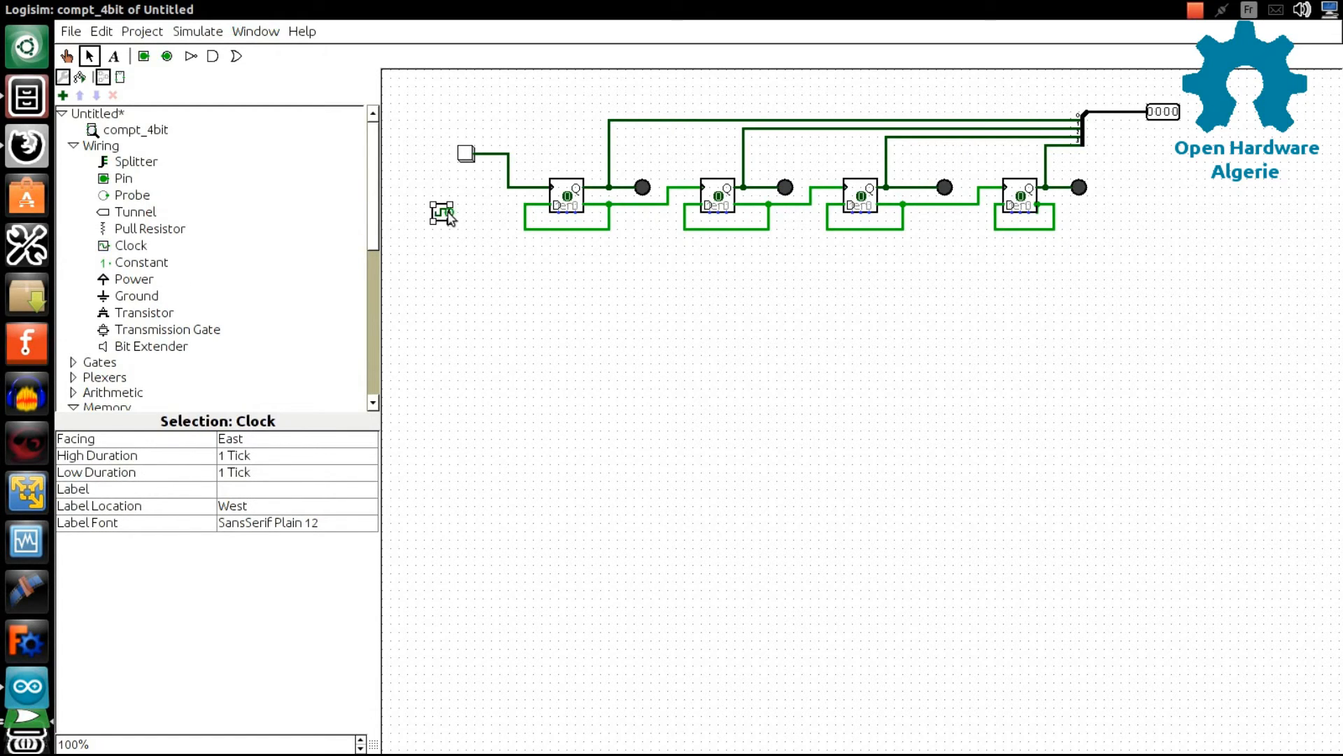
left_click(469, 156)
left_click(424, 178)
left_click(467, 157)
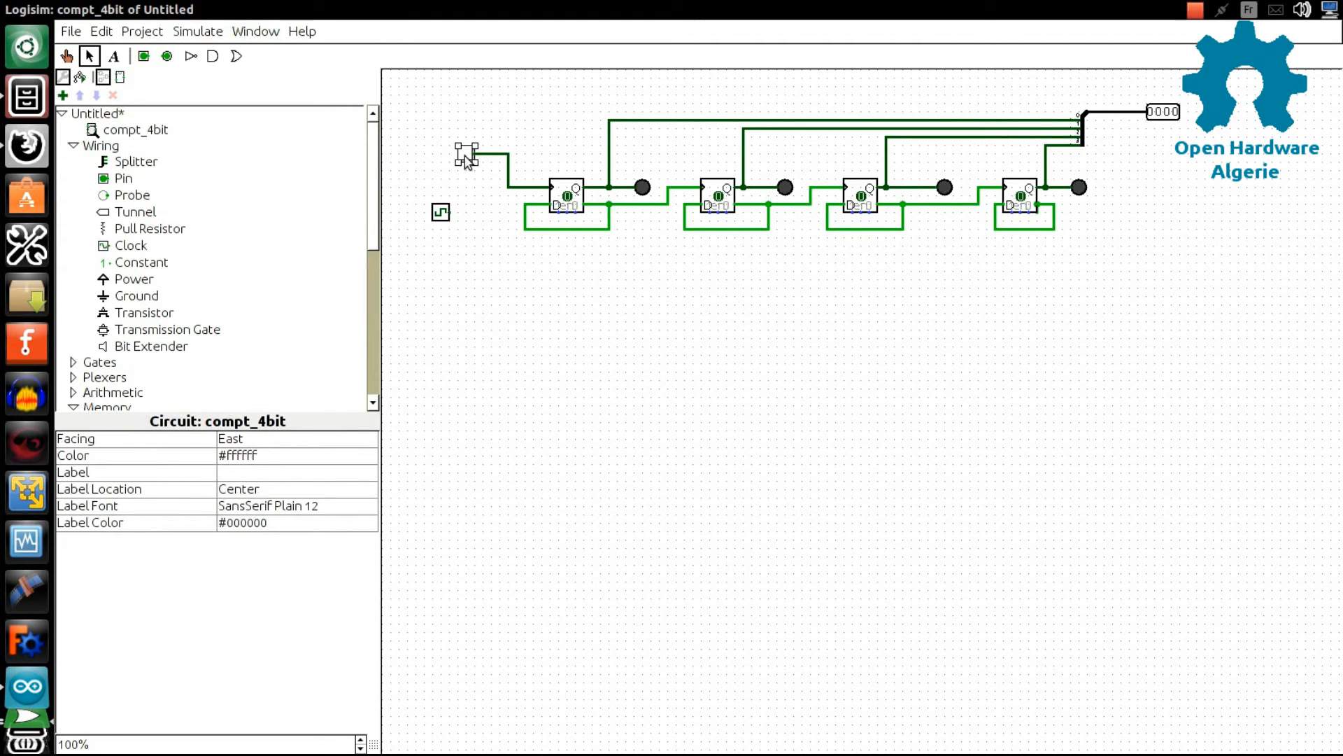
key("Delete")
left_click_drag(444, 212, 467, 158)
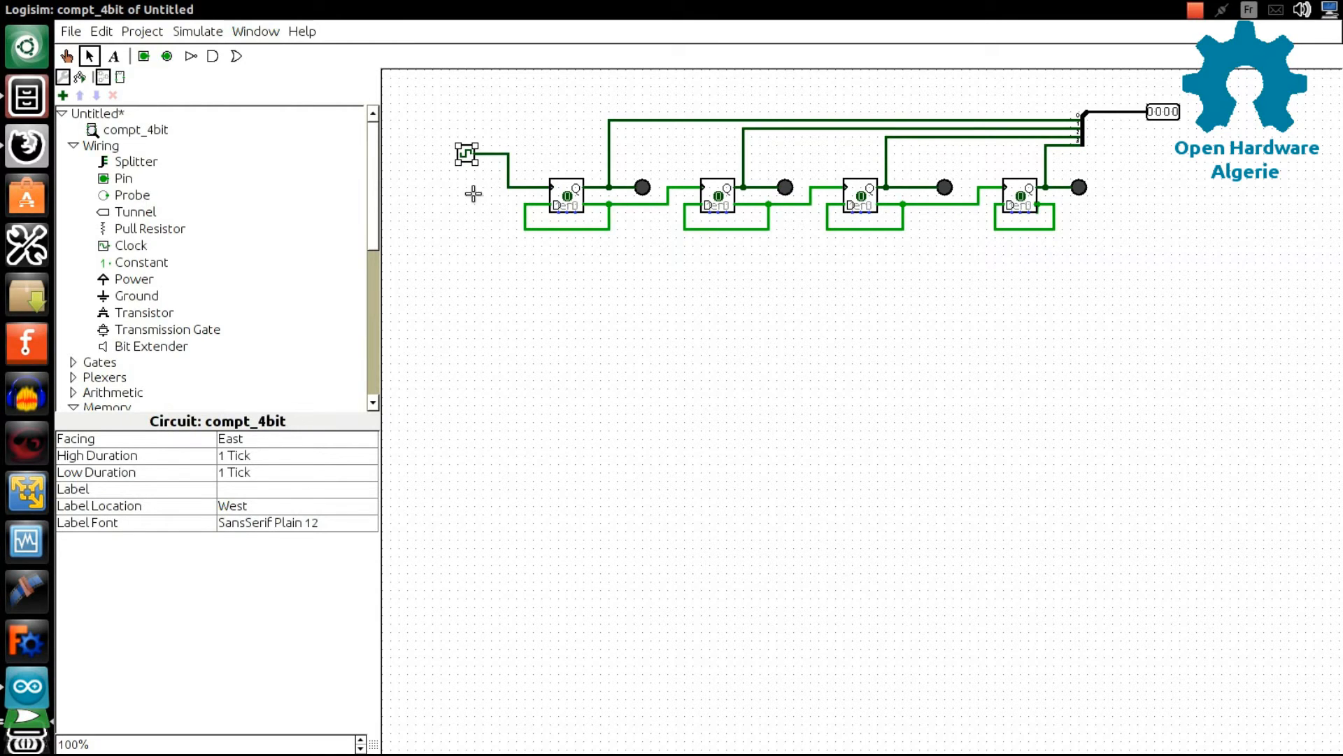
Set the clock's high duration and low duration to 4 ticks each
left_click(467, 157)
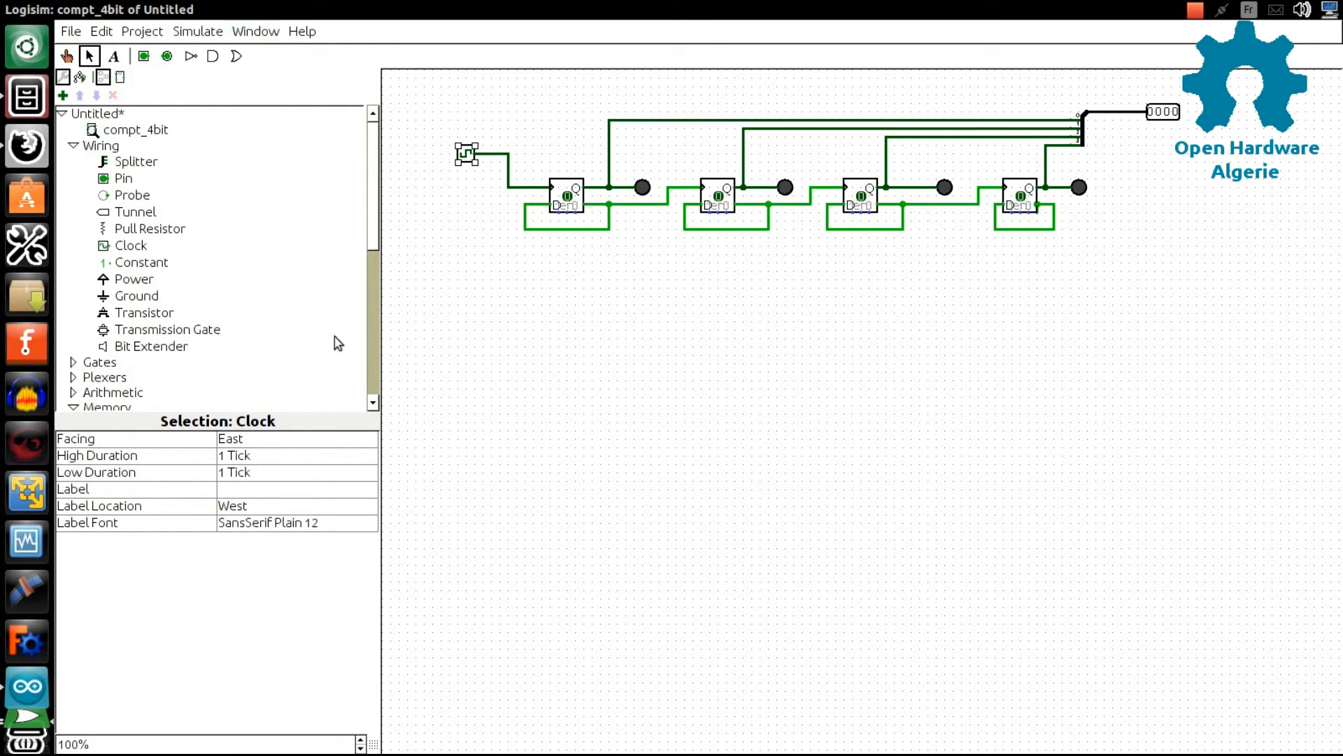
left_click(221, 458)
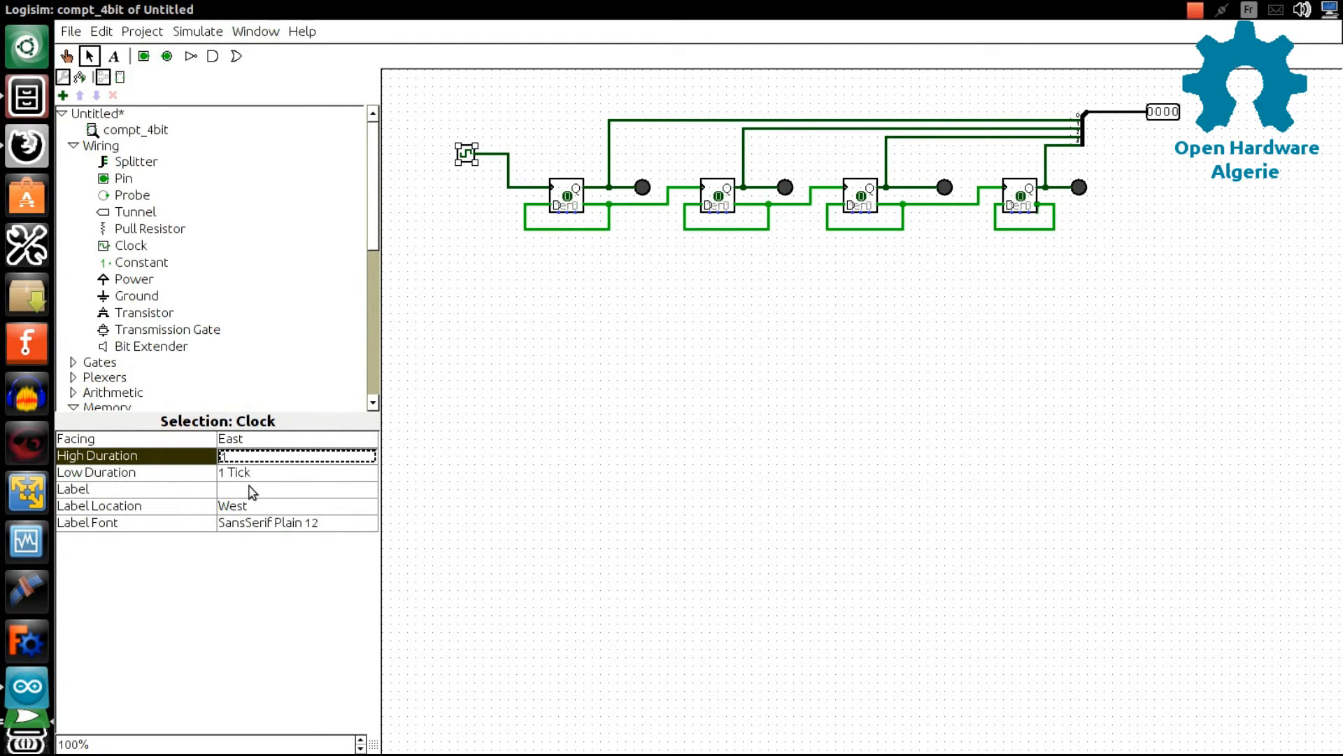
type("4")
key("Return")
type("14")
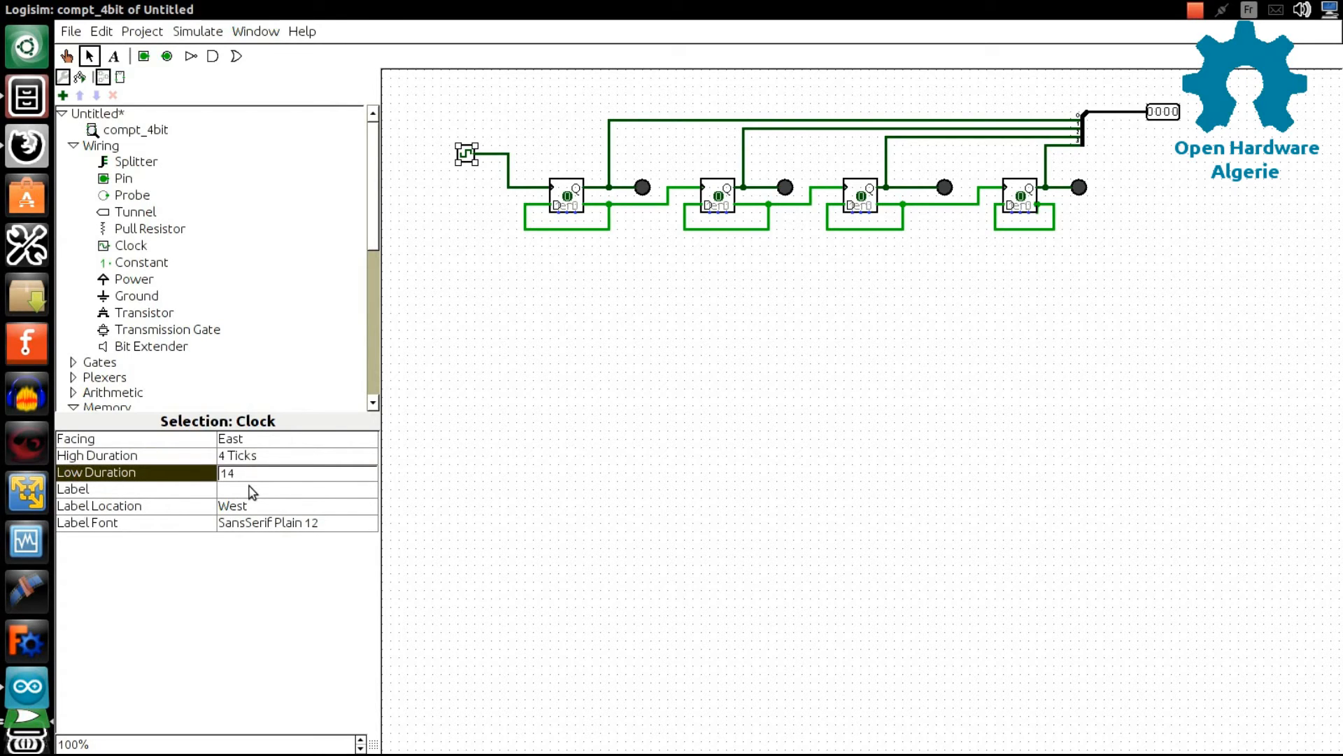
left_click(252, 490)
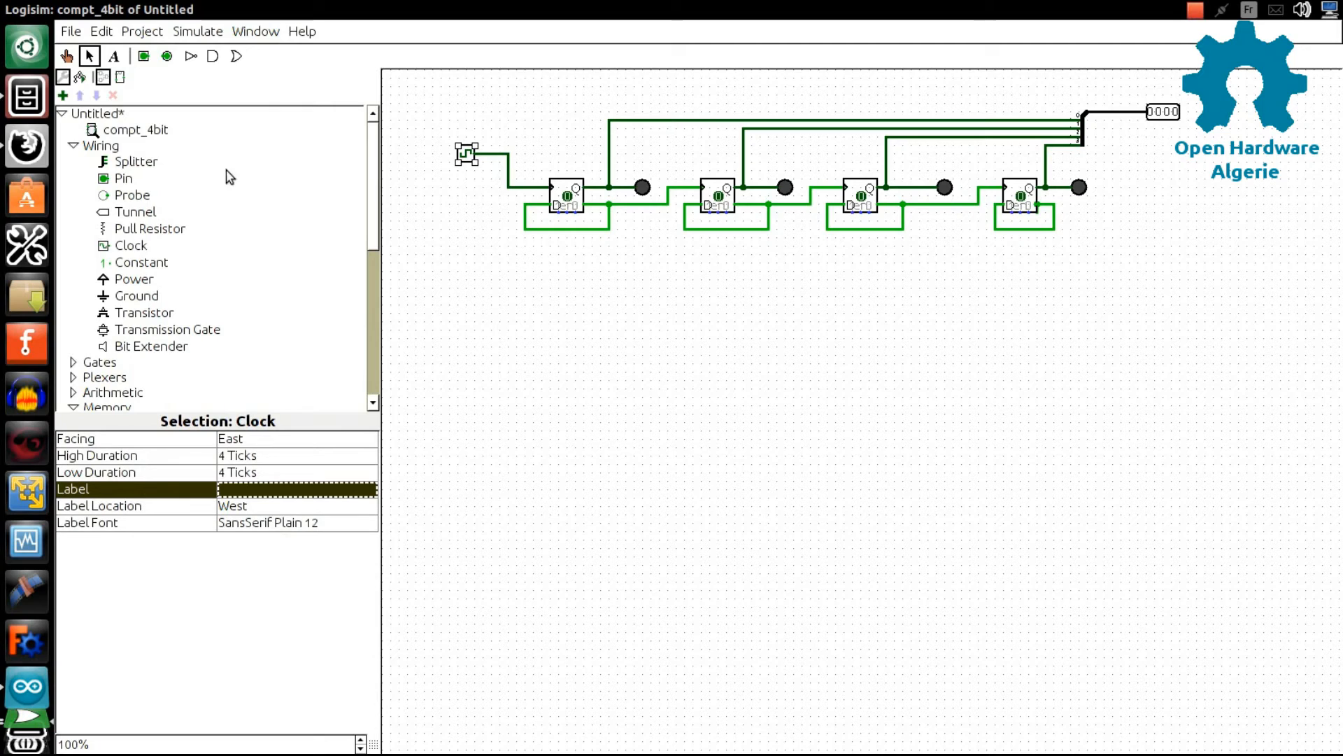
Set the simulation's tick frequency to 4 Hz, enable ticks and switch to the Poke tool to watch the counter run
left_click(198, 33)
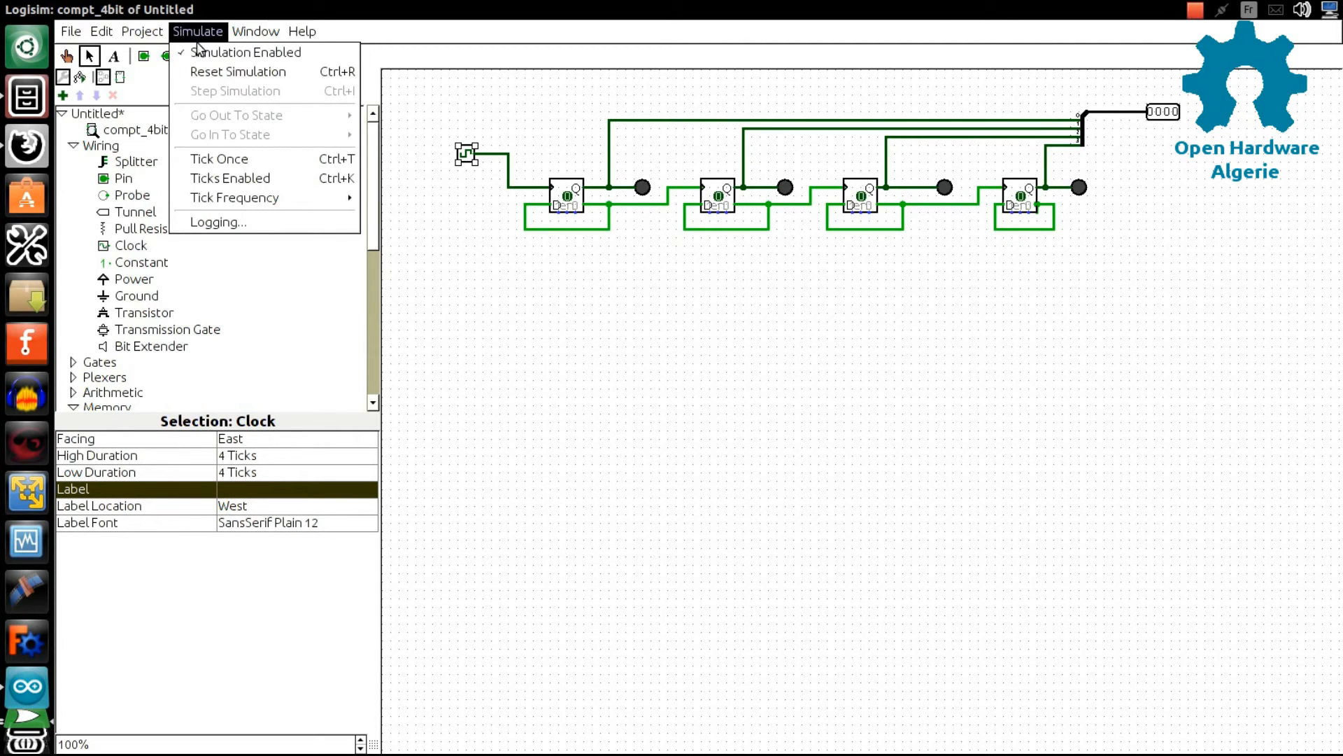
mouse_move(200, 199)
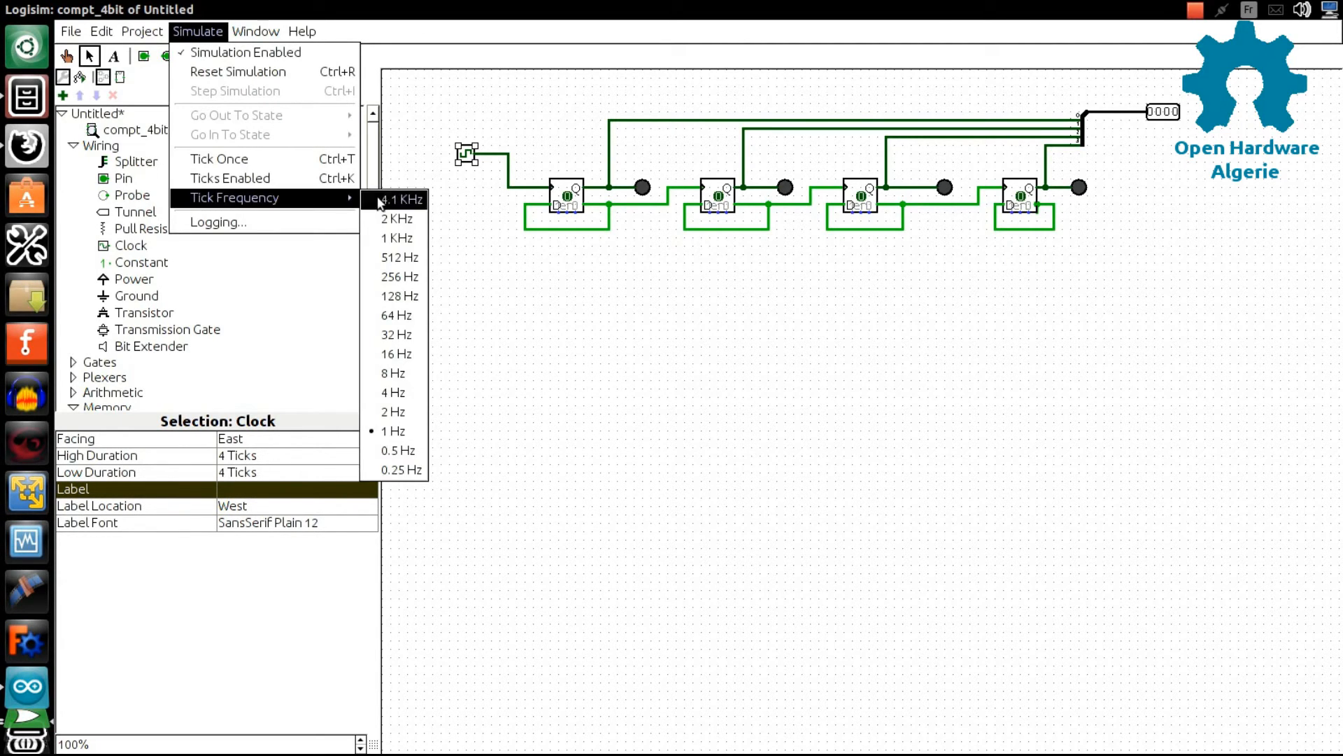
left_click(371, 395)
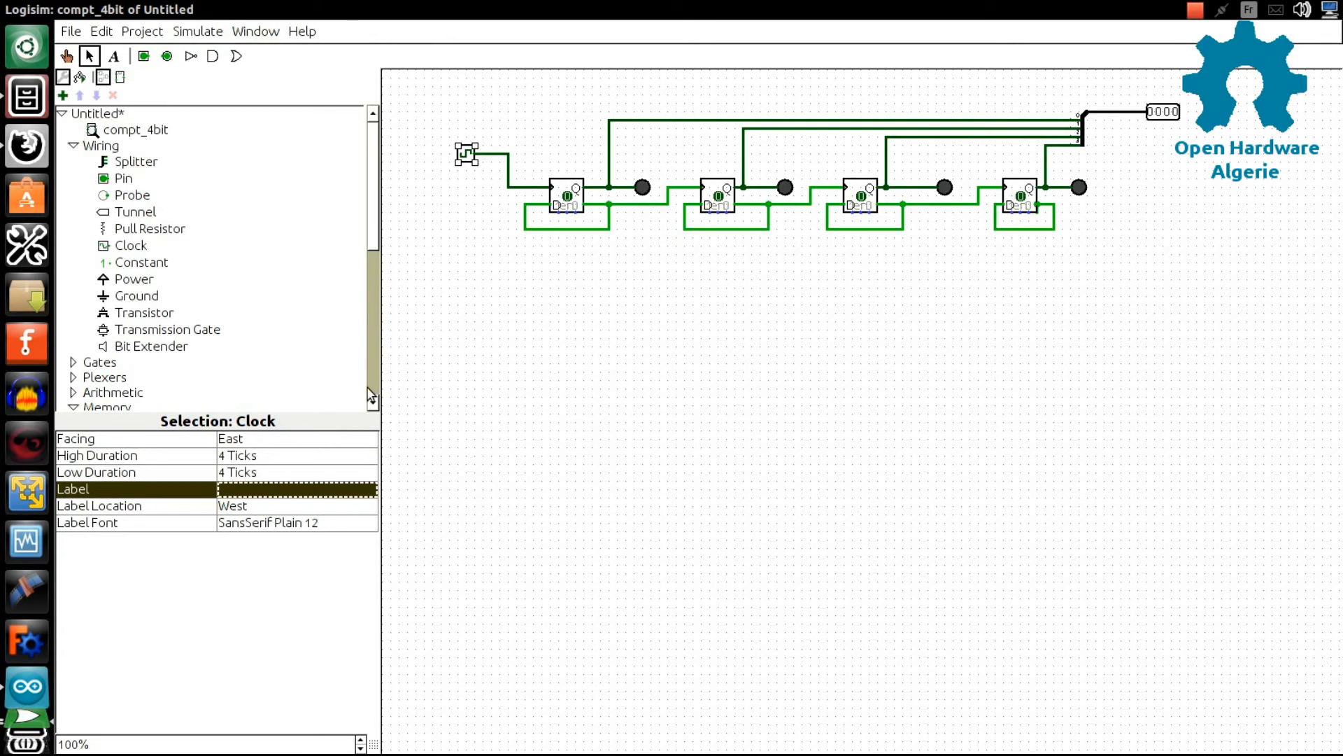
left_click(197, 31)
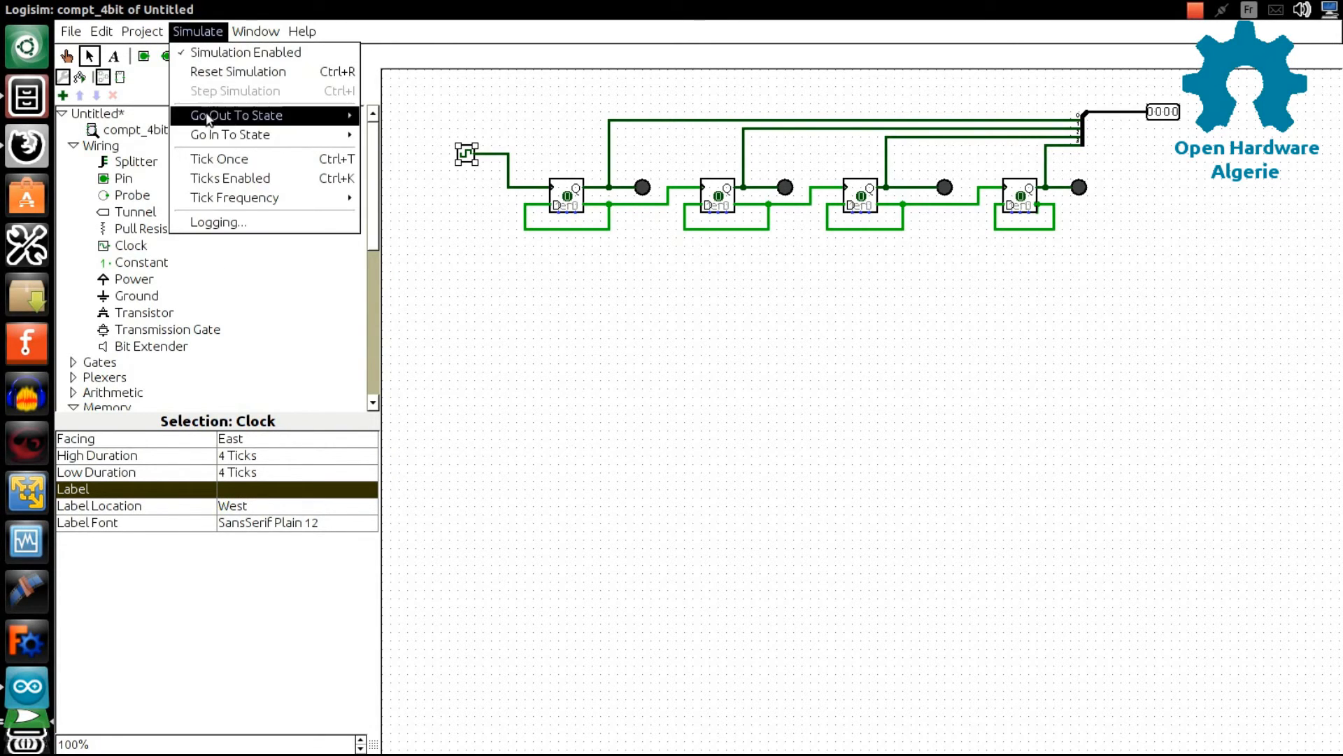
left_click(208, 179)
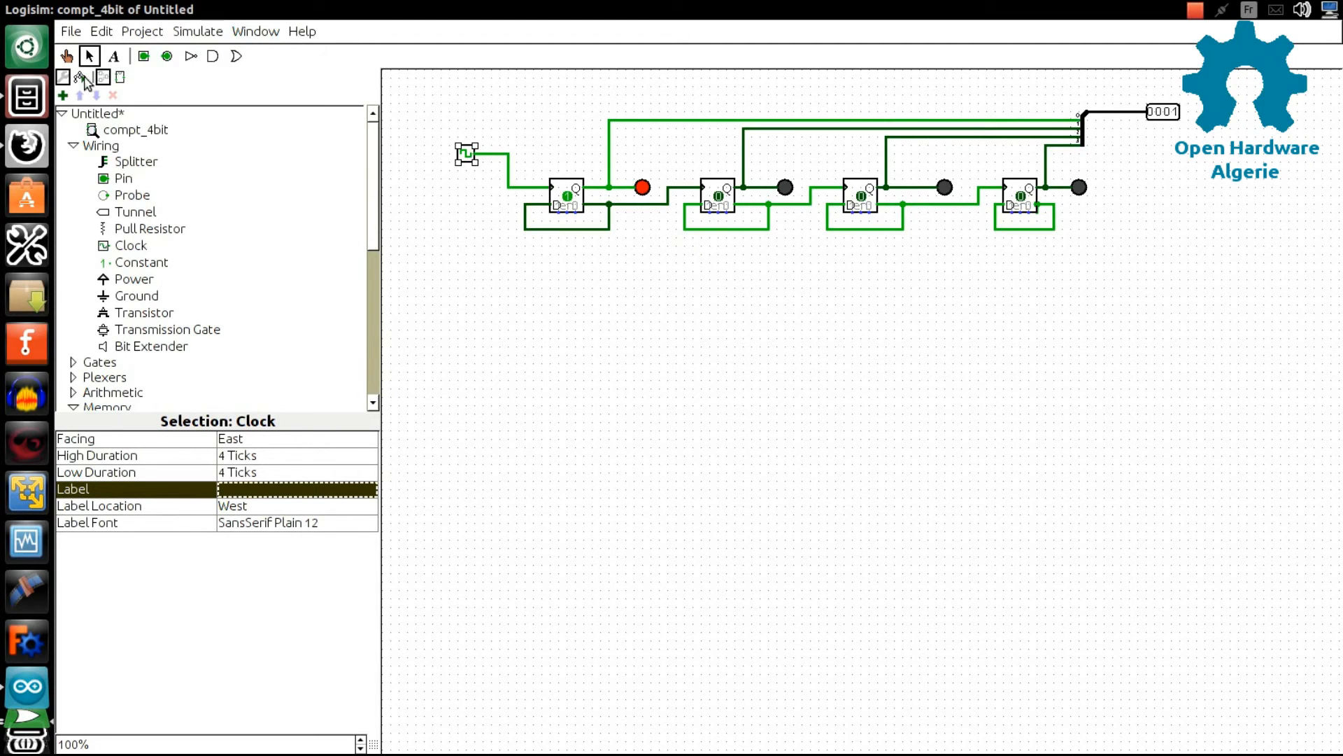
left_click(67, 56)
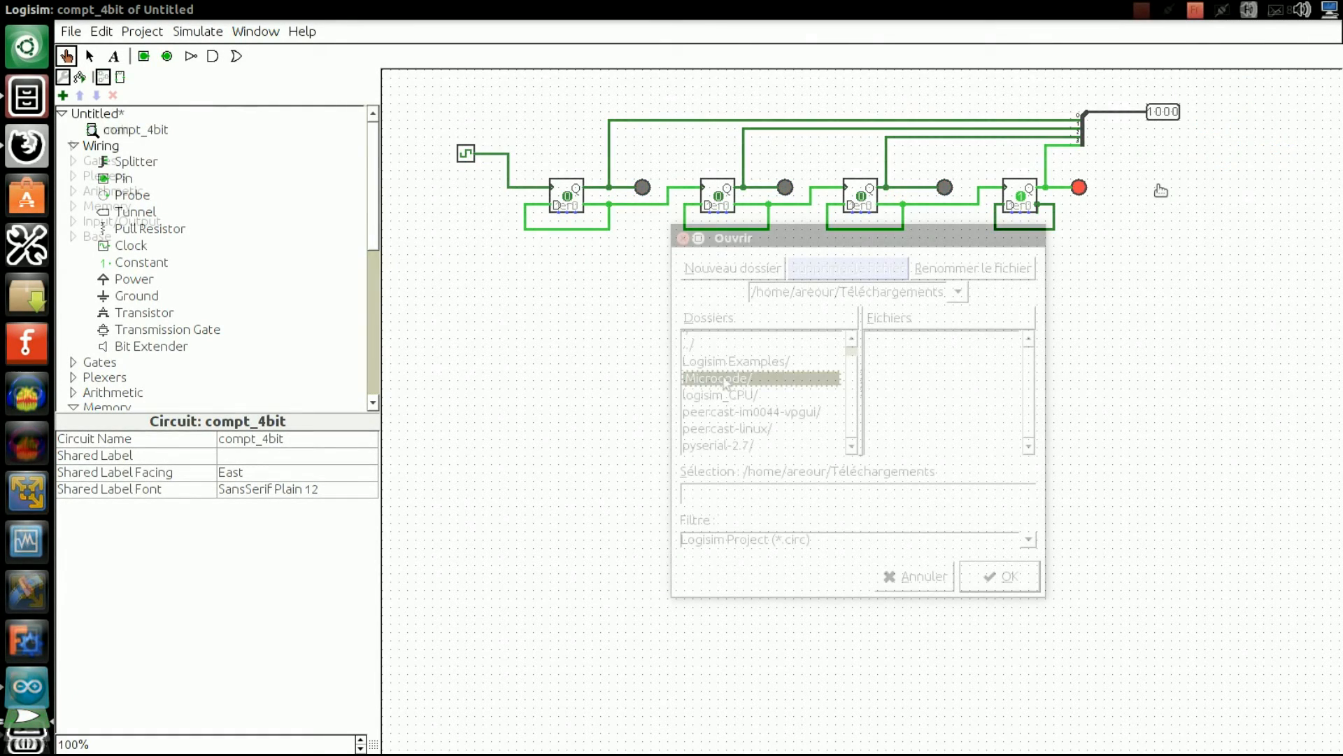
Open the project microcpu.circ from the Microcode folder
double_click(725, 379)
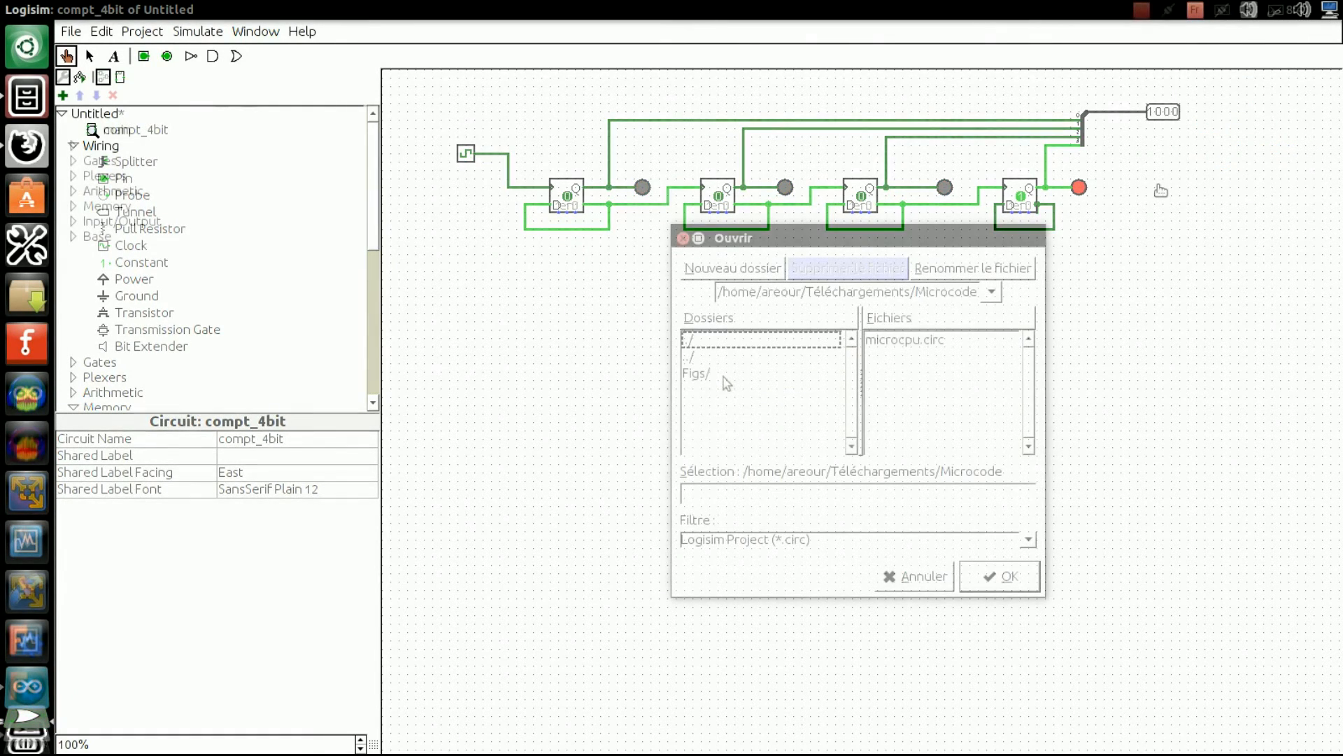
left_click(906, 342)
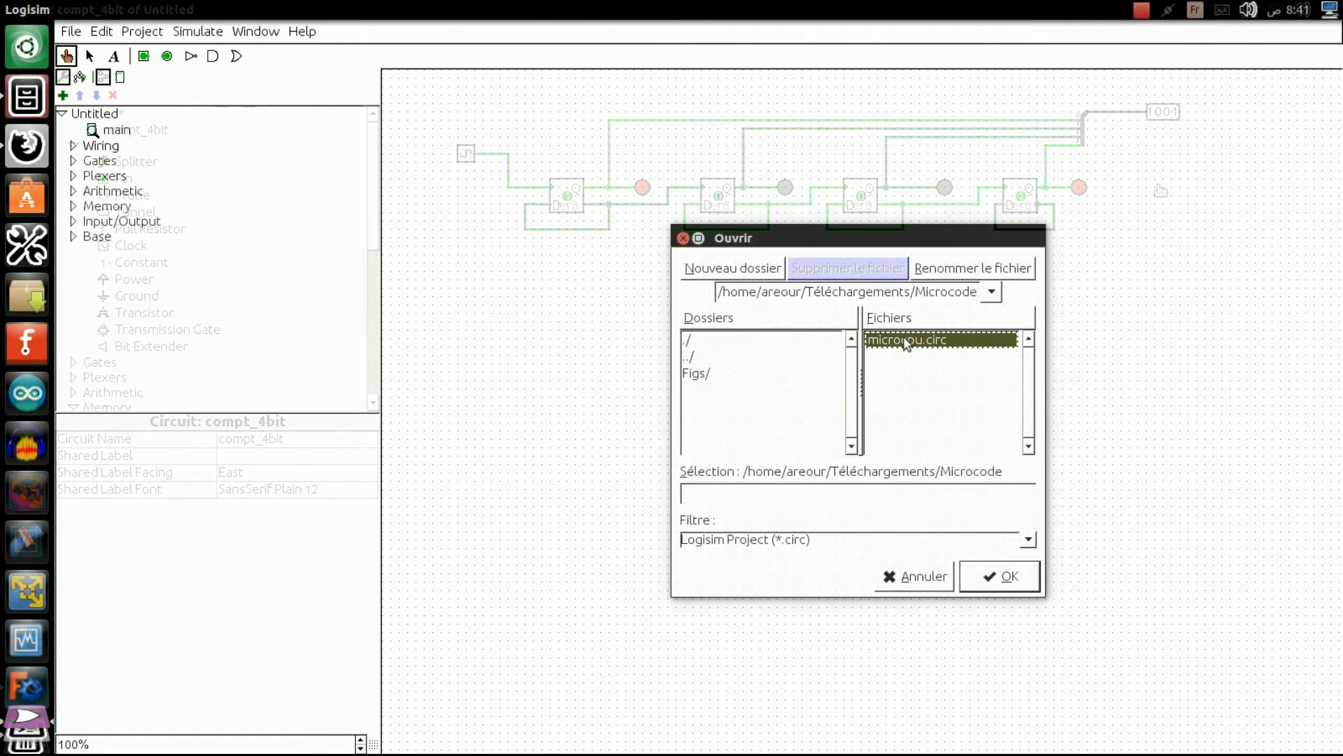
left_click(1024, 578)
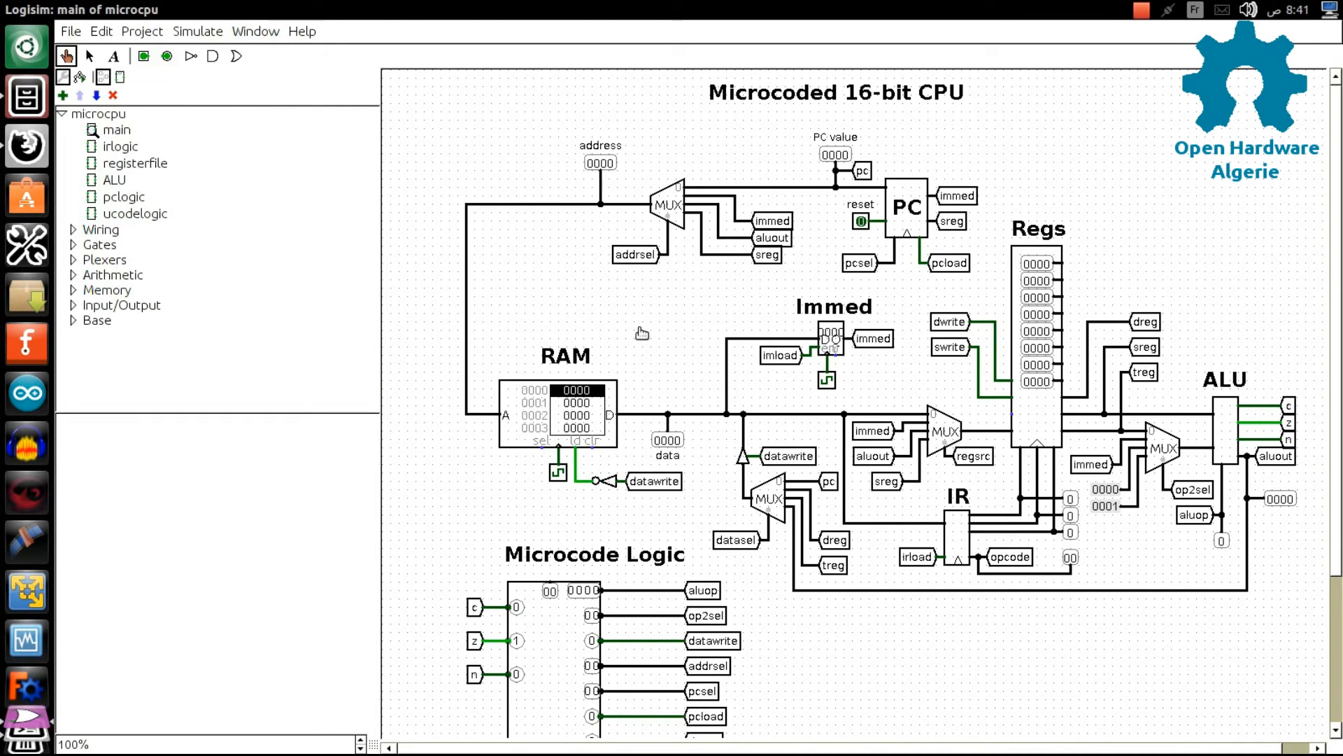
Look over the whole microcoded 16-bit CPU circuit and view the ucodelogic circuit inside its Microcode Logic block
left_click(360, 741)
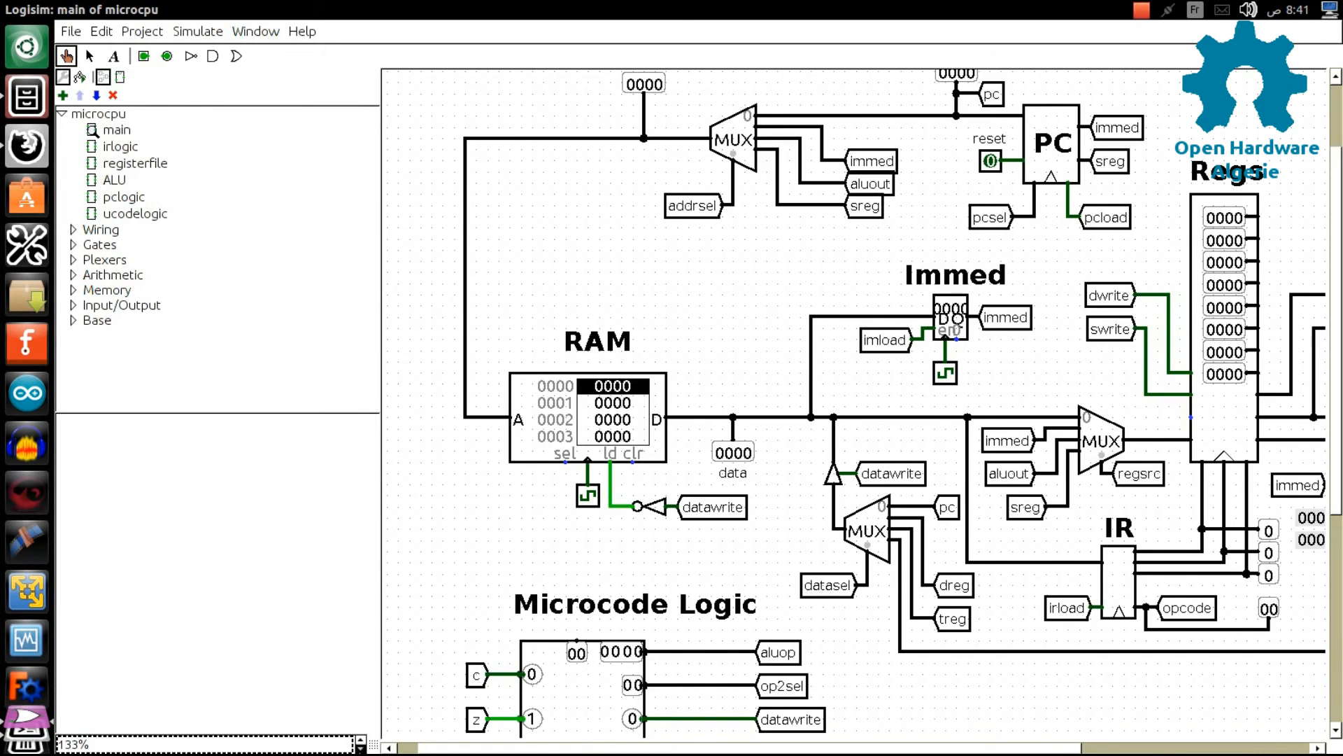
left_click(360, 747)
left_click(360, 747)
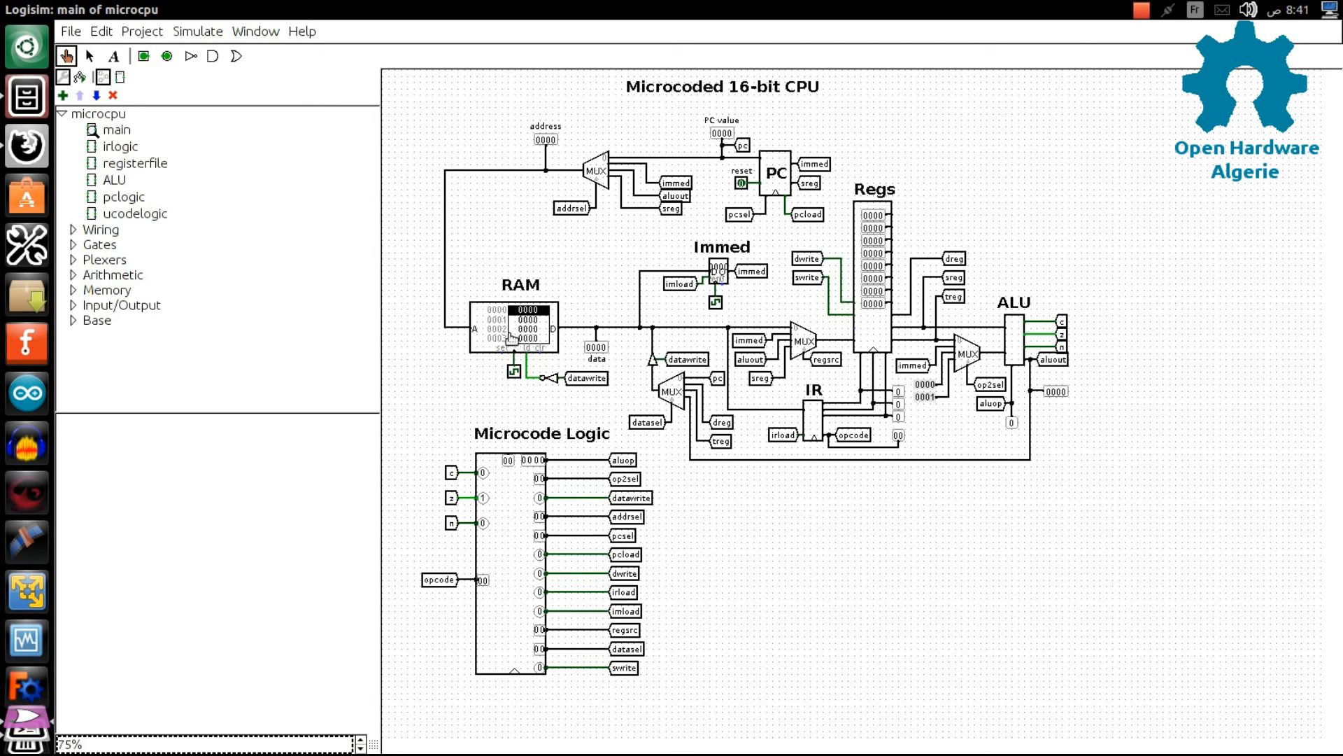
left_click(514, 518)
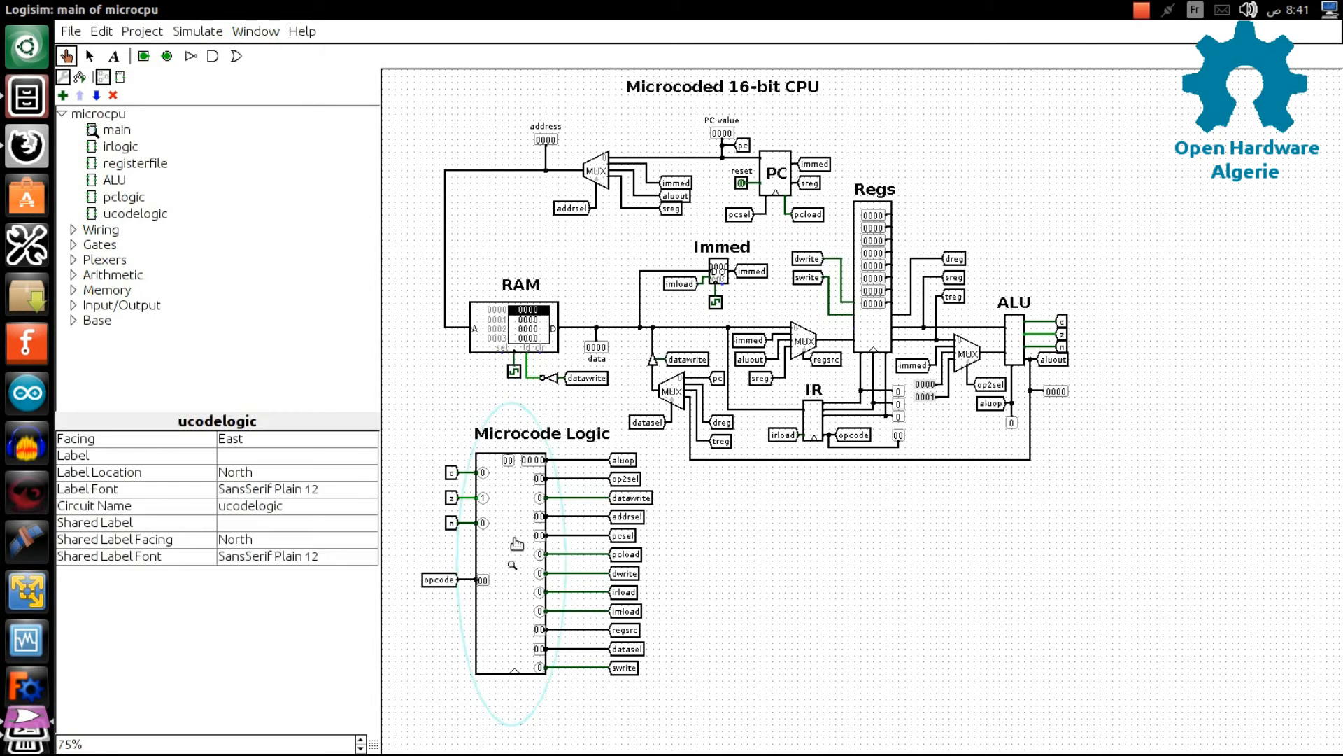
right_click(516, 544)
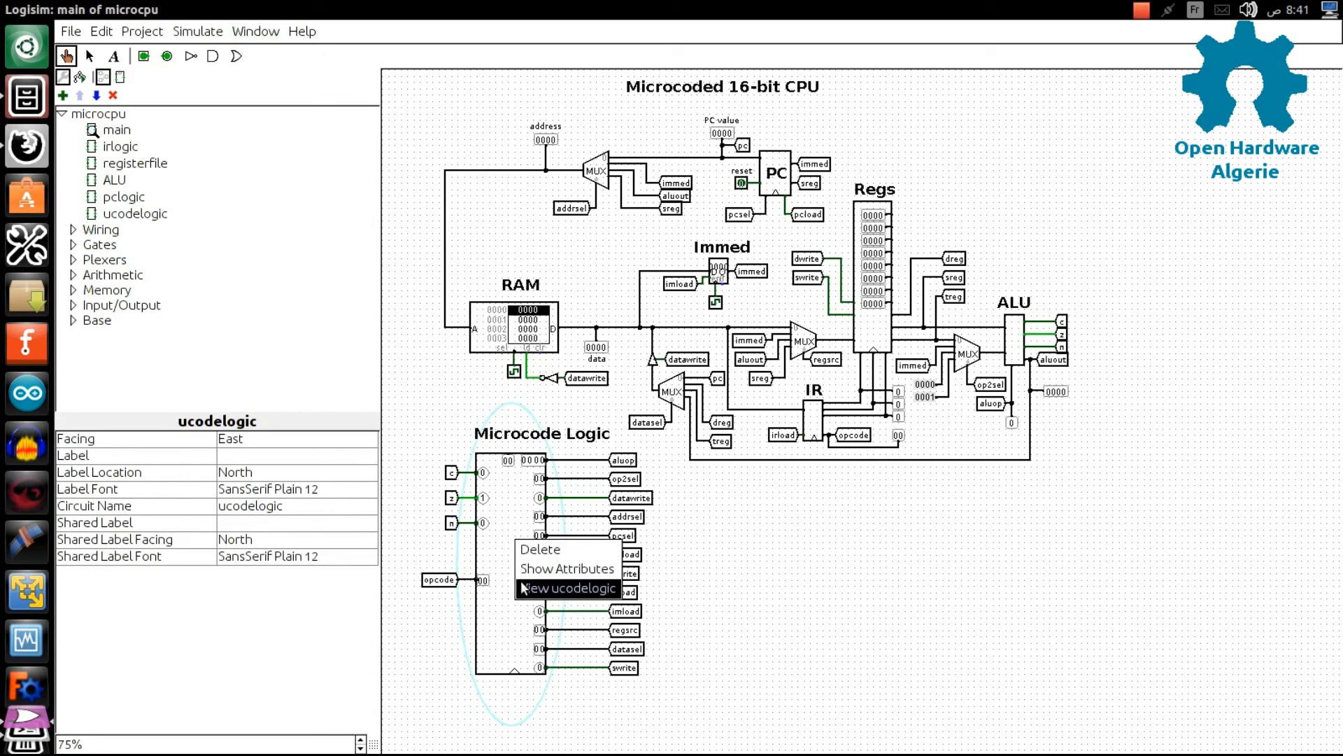
left_click(557, 587)
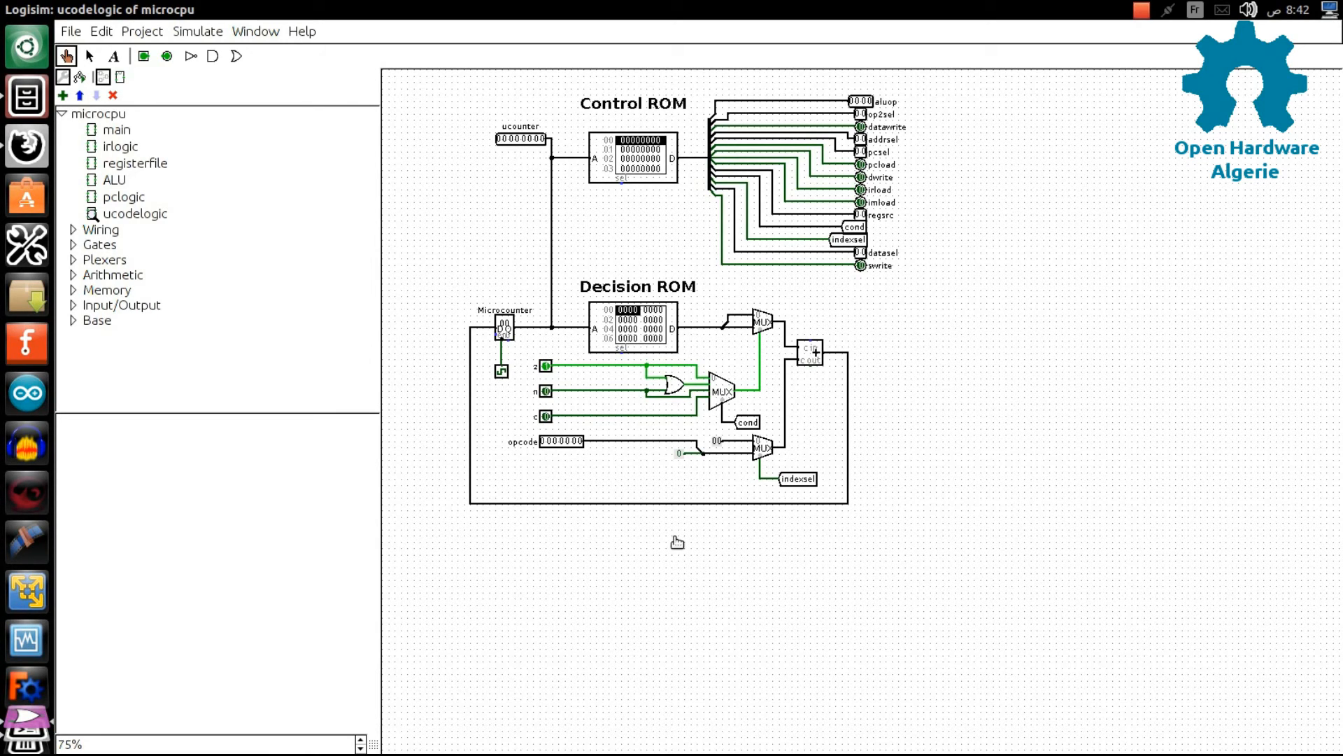
View the ALU's internal circuit from the main circuit, and go back to main
double_click(117, 130)
right_click(1014, 342)
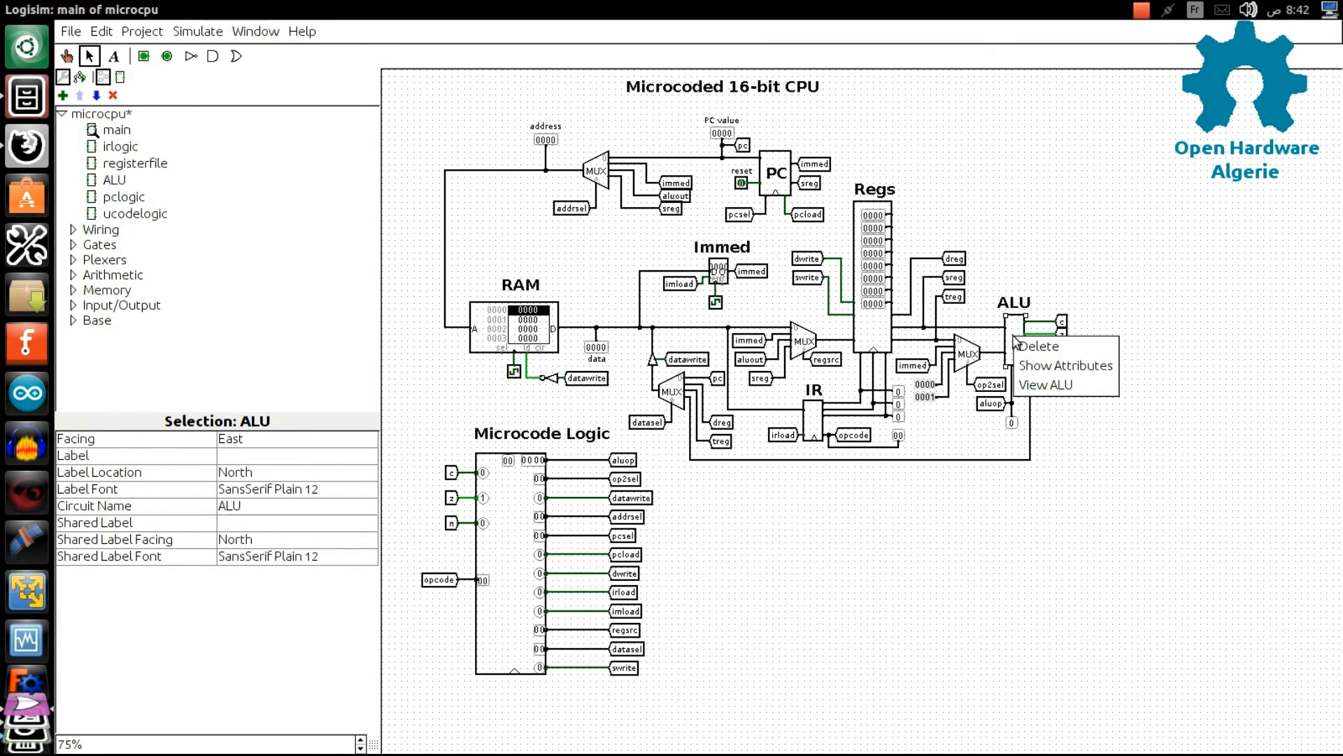
left_click(1023, 386)
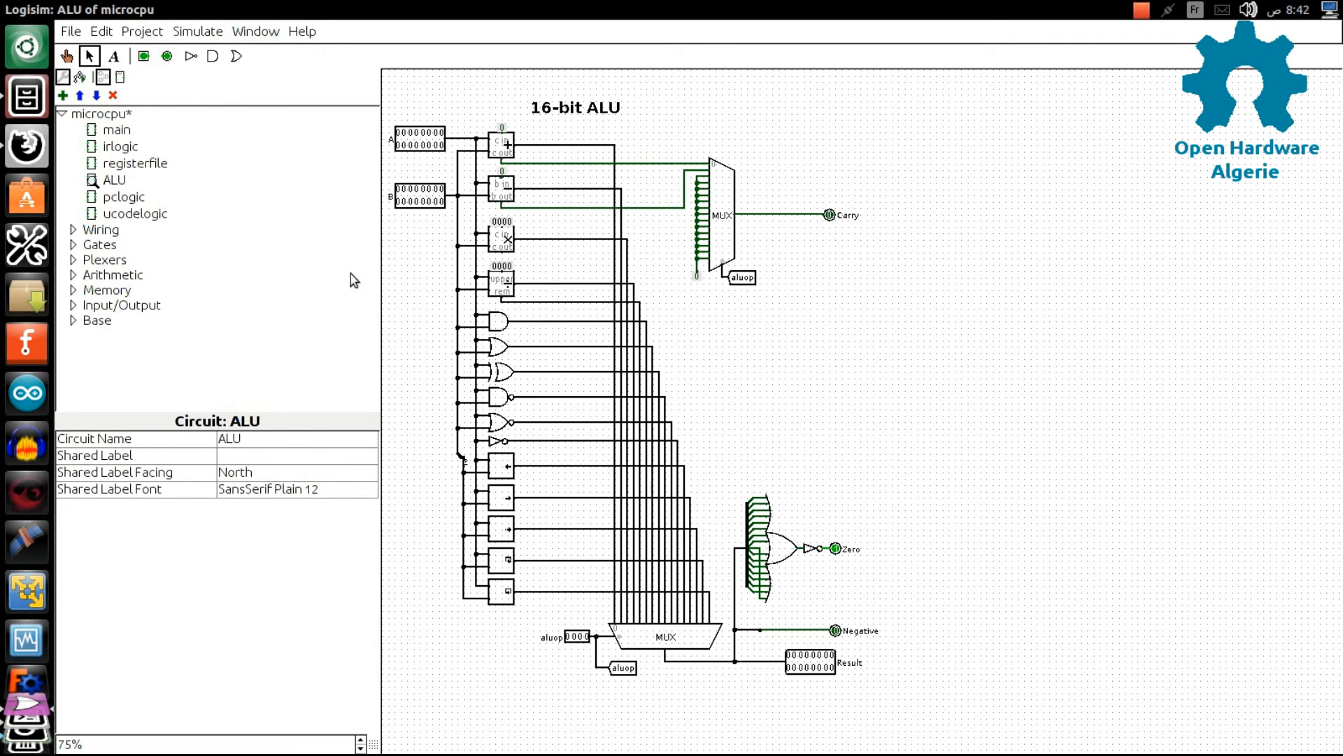
double_click(117, 131)
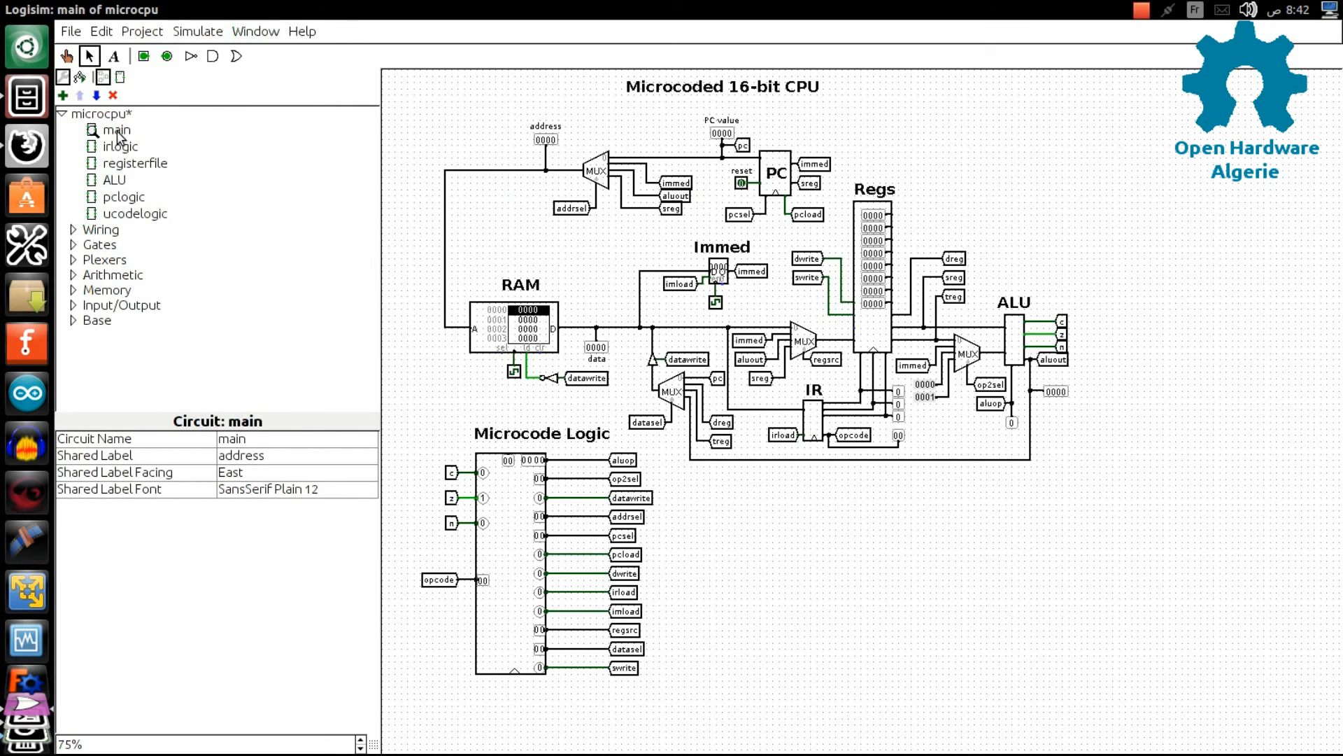
Load the image file basic_program.ram from the Microcode folder into the main circuit's RAM
right_click(530, 340)
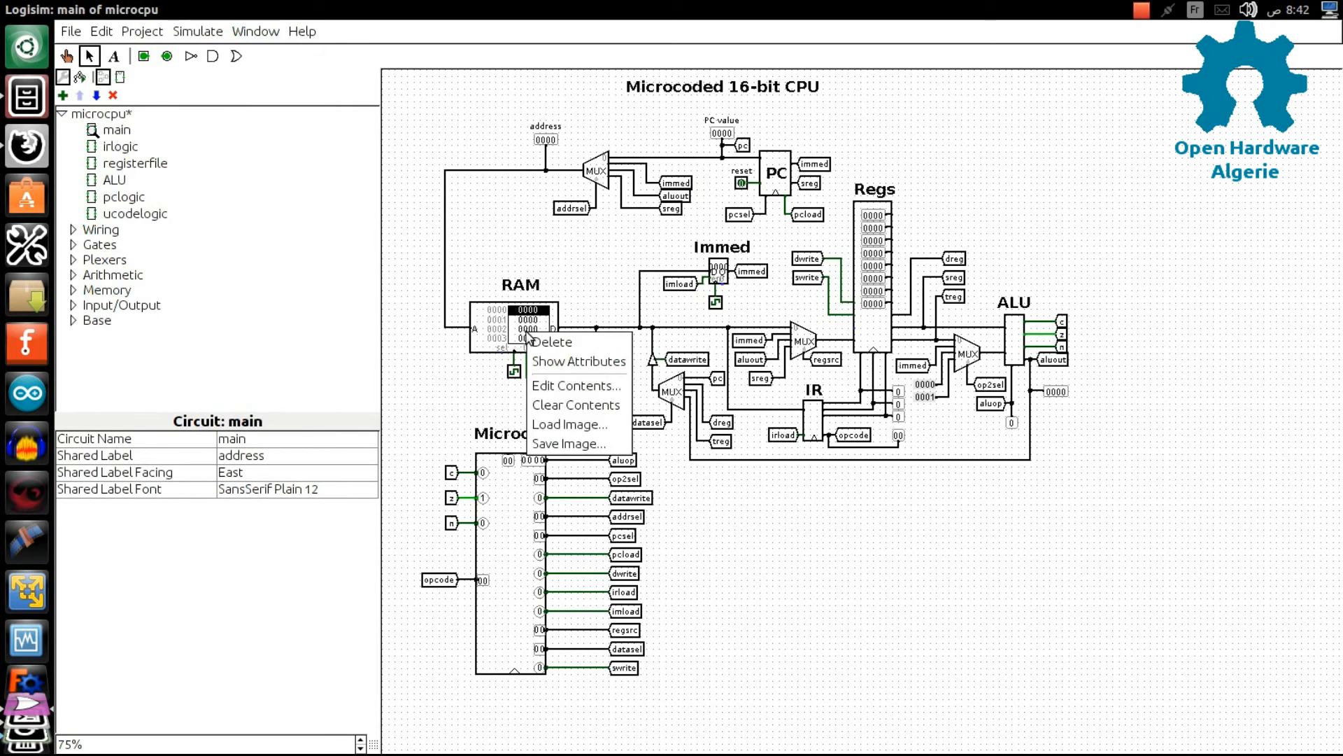
left_click(570, 424)
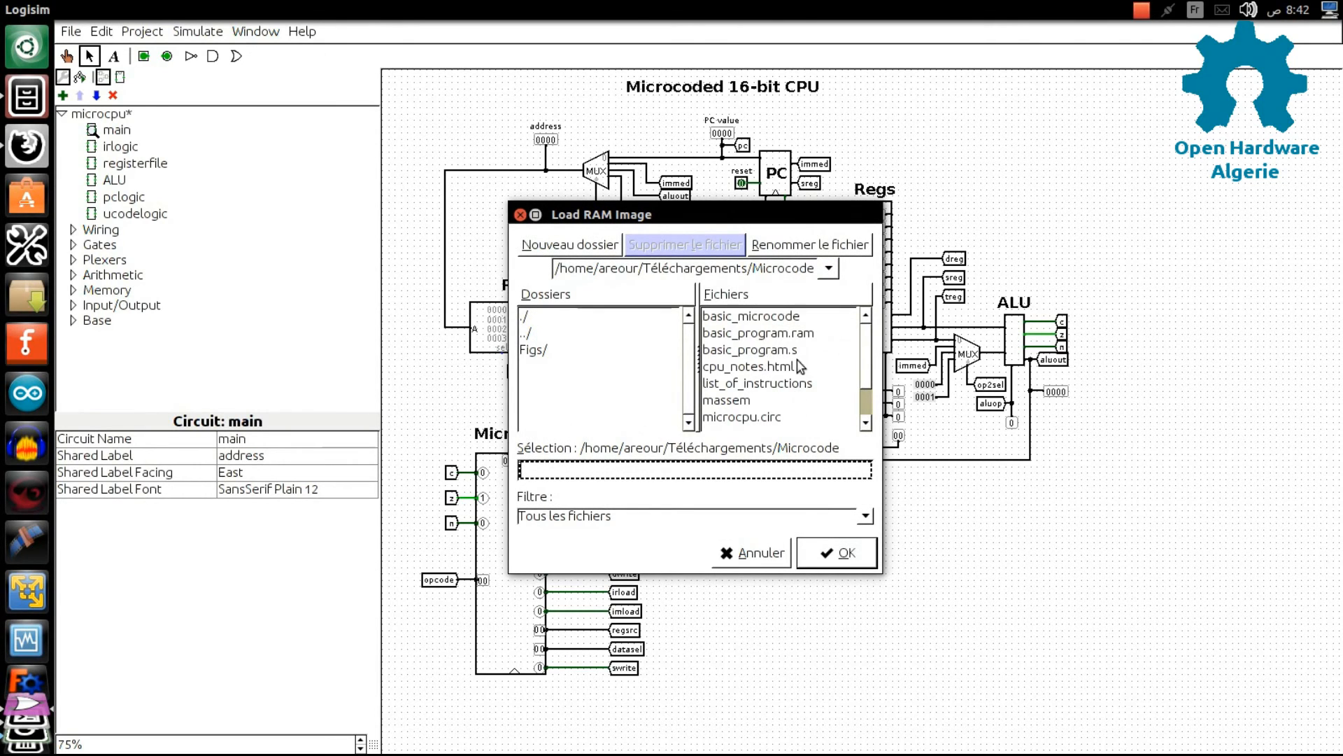
left_click_drag(733, 222, 898, 221)
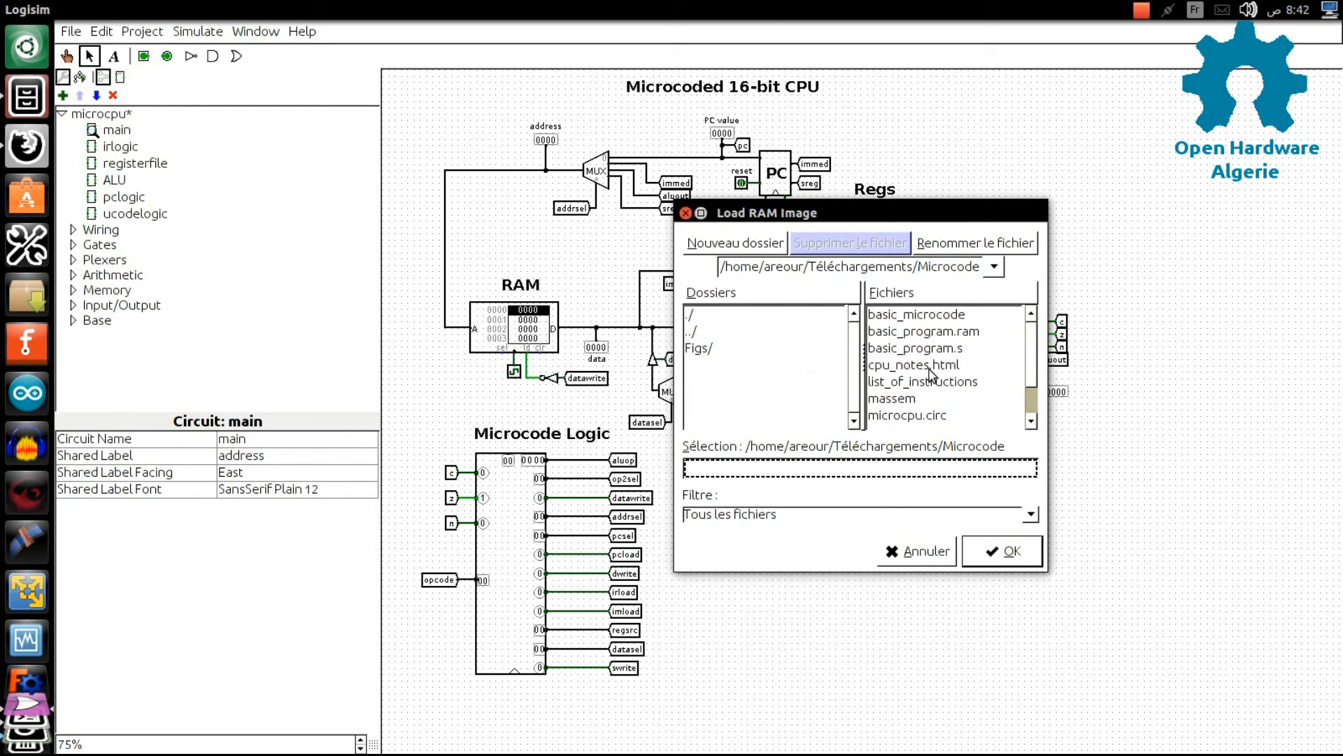
left_click(925, 332)
left_click(1005, 550)
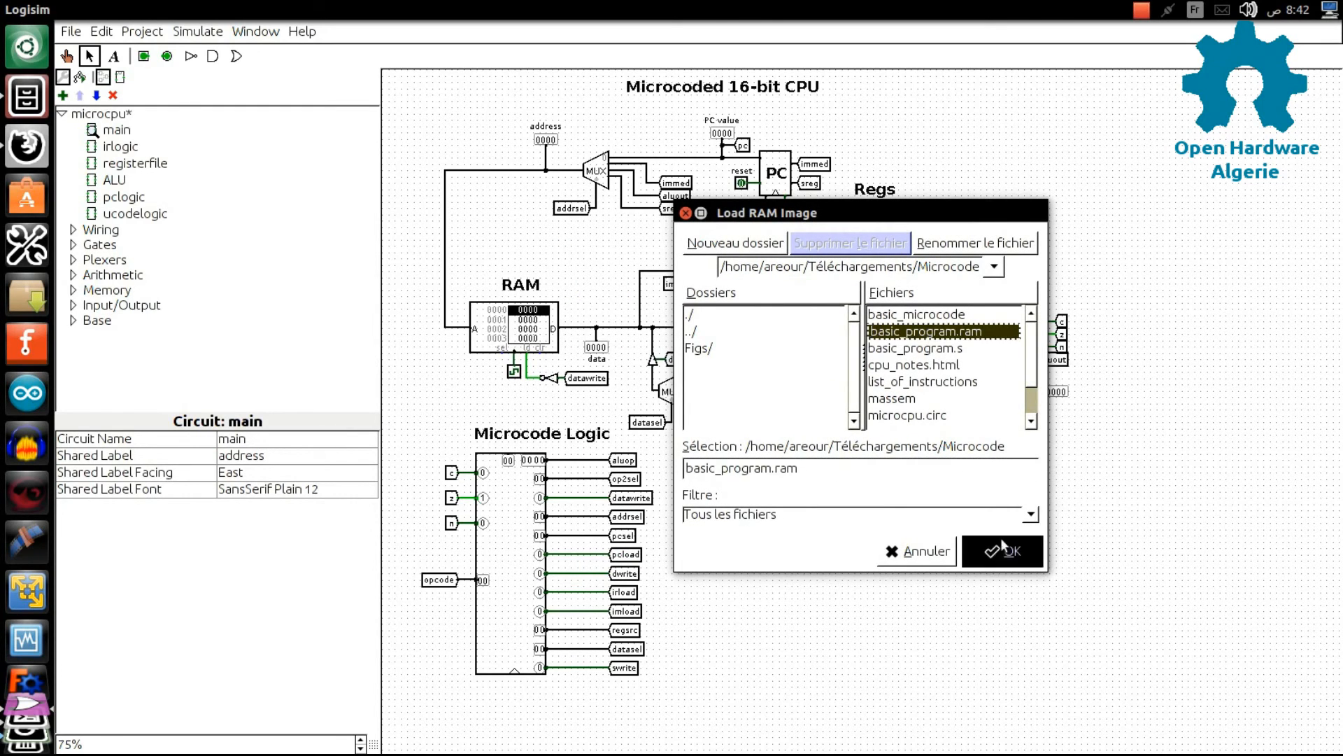
Inside the Microcode Logic block's ucodelogic circuit, load the image file ucontrol.rom from the Microcode folder into the Control ROM
left_click(518, 554)
right_click(518, 555)
left_click(527, 599)
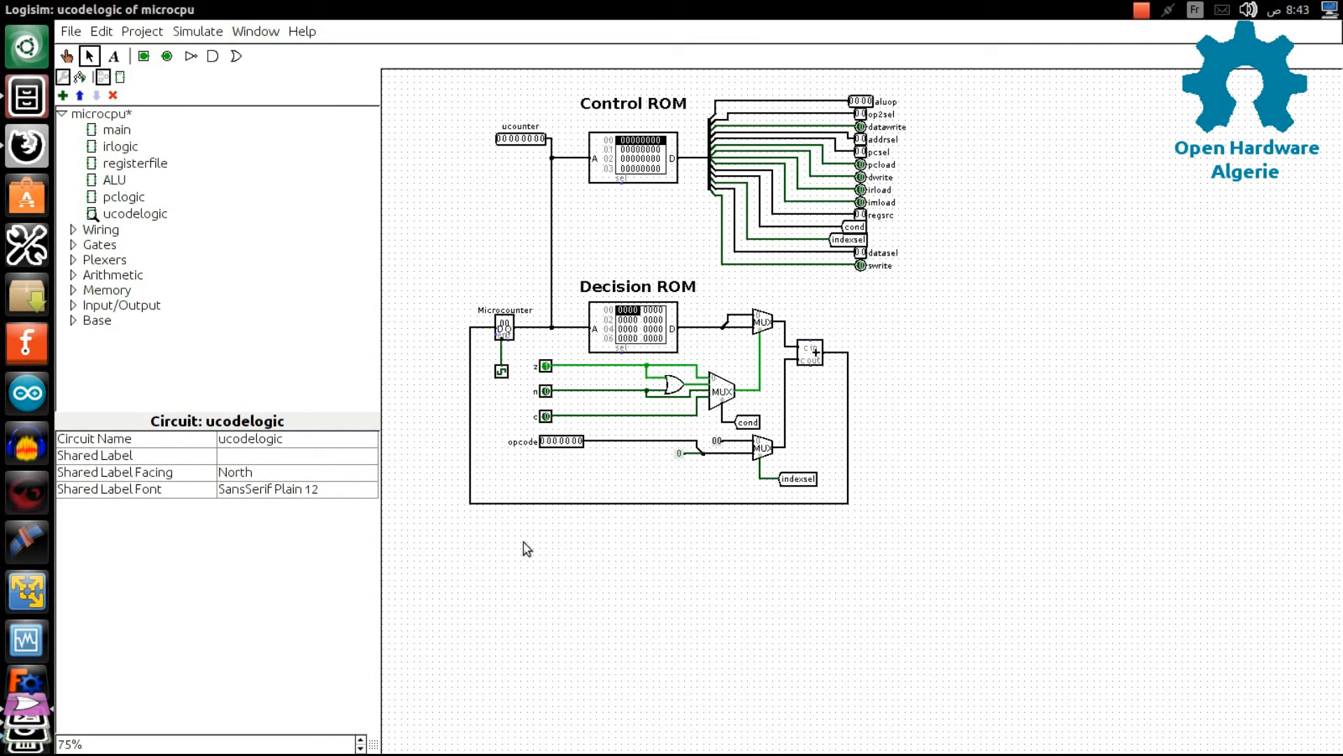
right_click(644, 156)
left_click(656, 252)
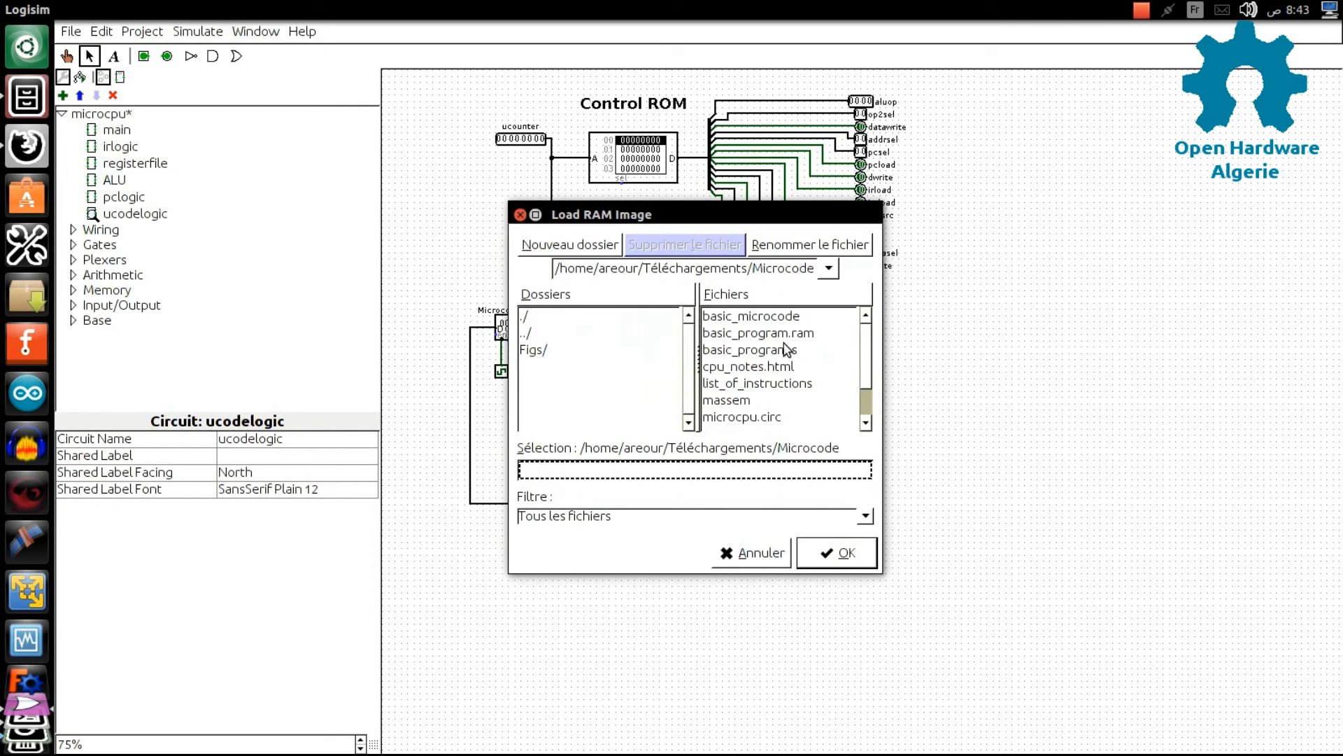
left_click_drag(868, 346, 871, 373)
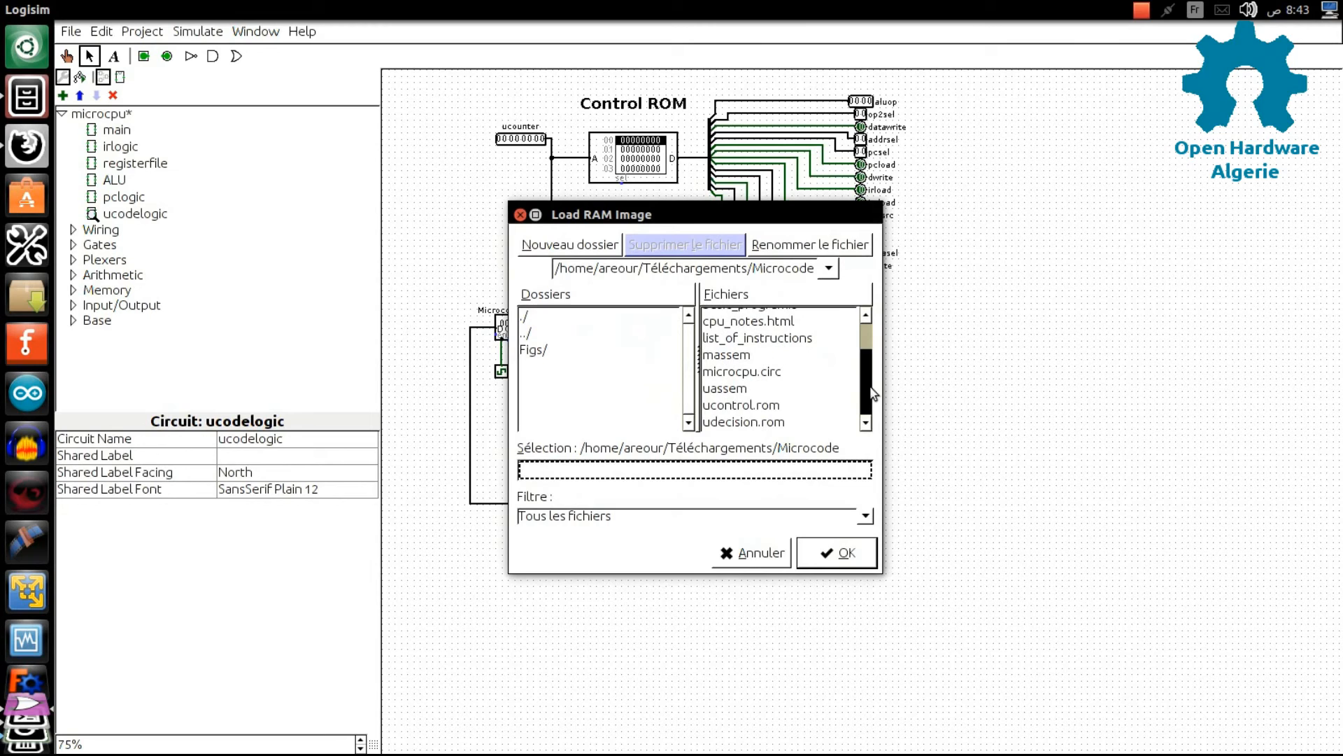
left_click(774, 411)
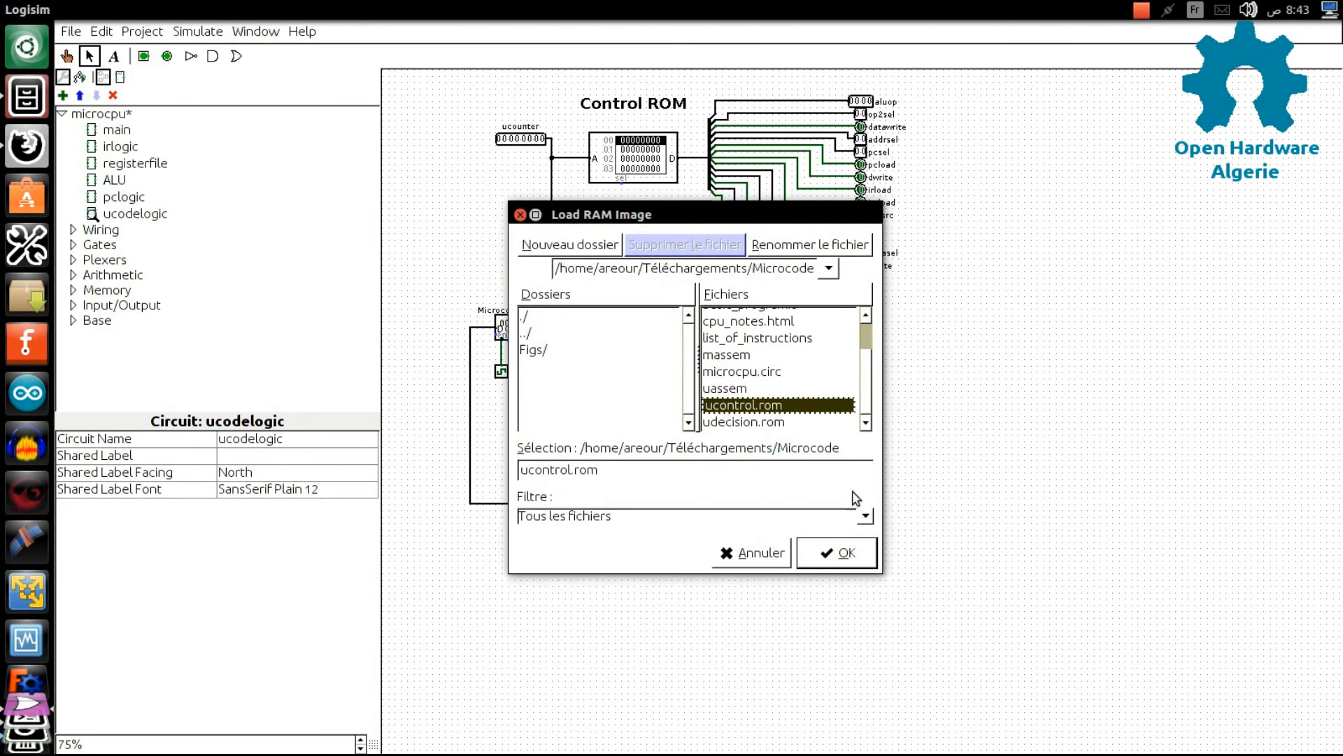
left_click(852, 546)
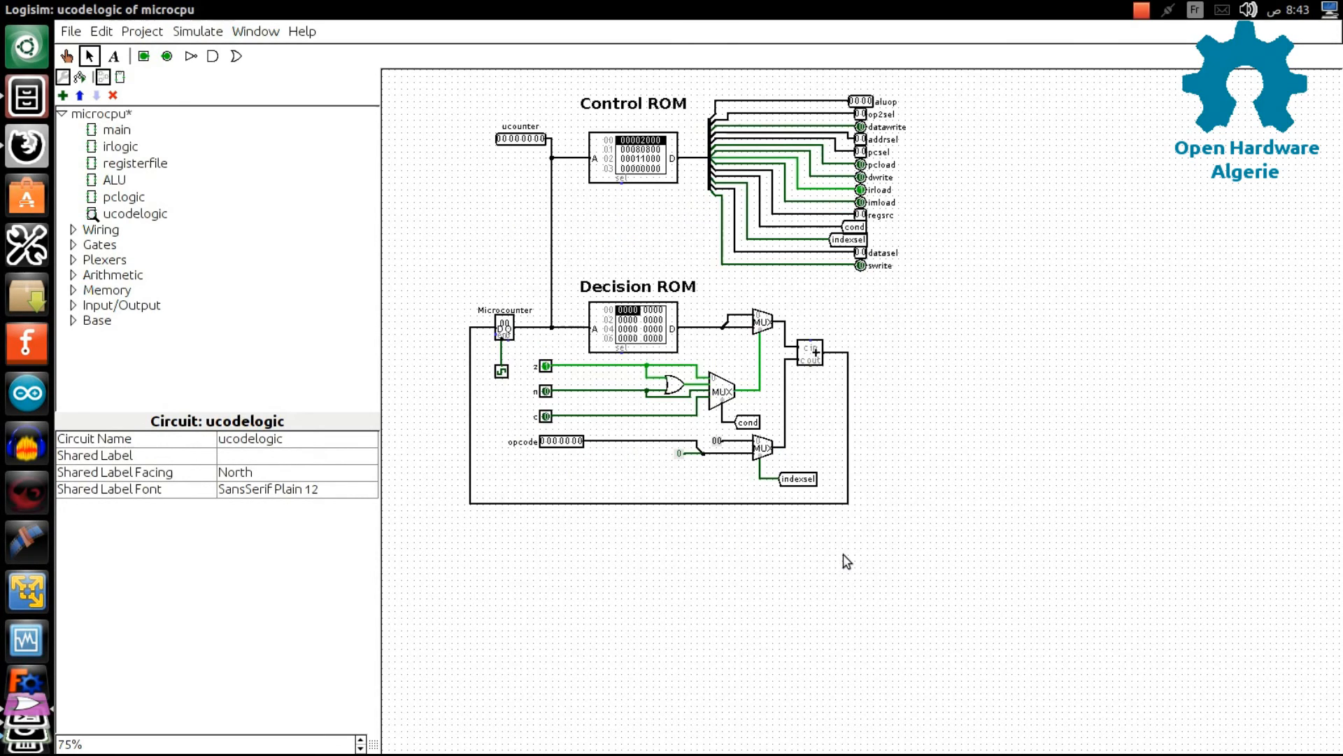
Load the image file udecision.rom from the Microcode folder into the Decision ROM
right_click(640, 316)
left_click(690, 411)
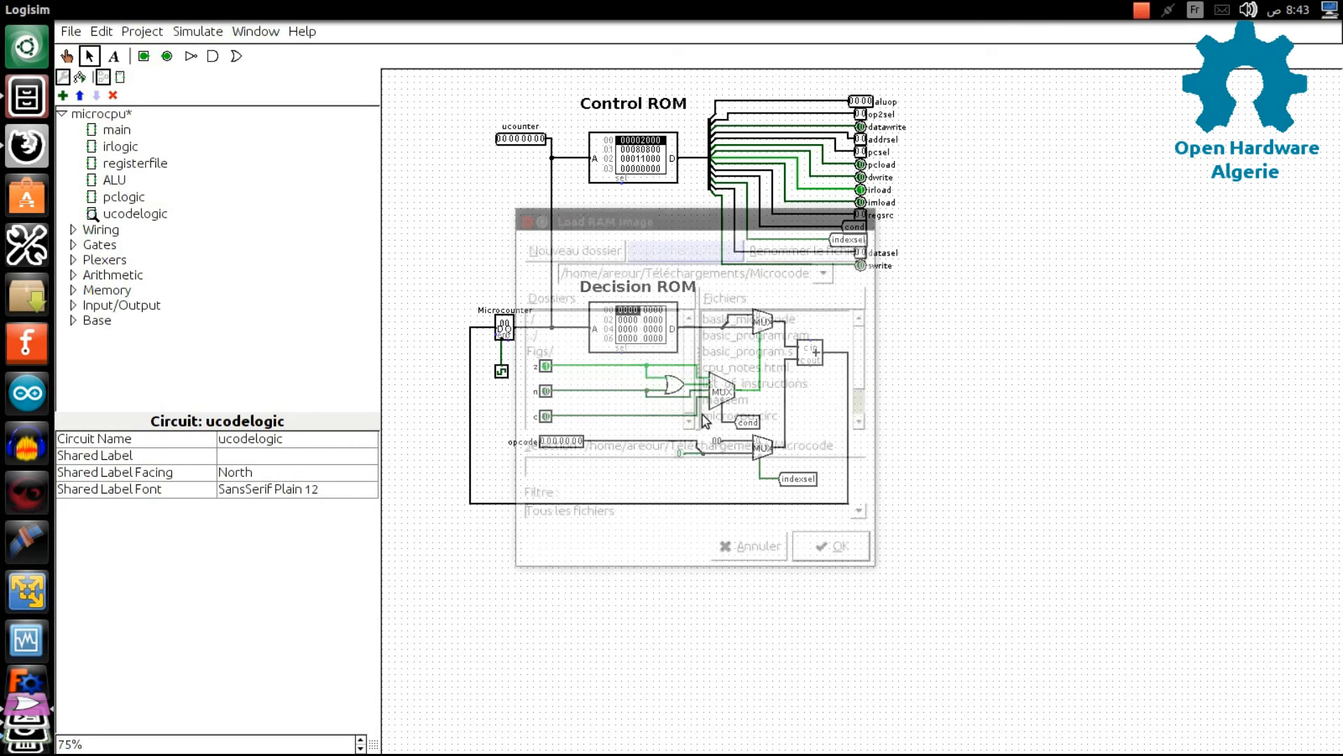
scroll(862, 383, "down", 1)
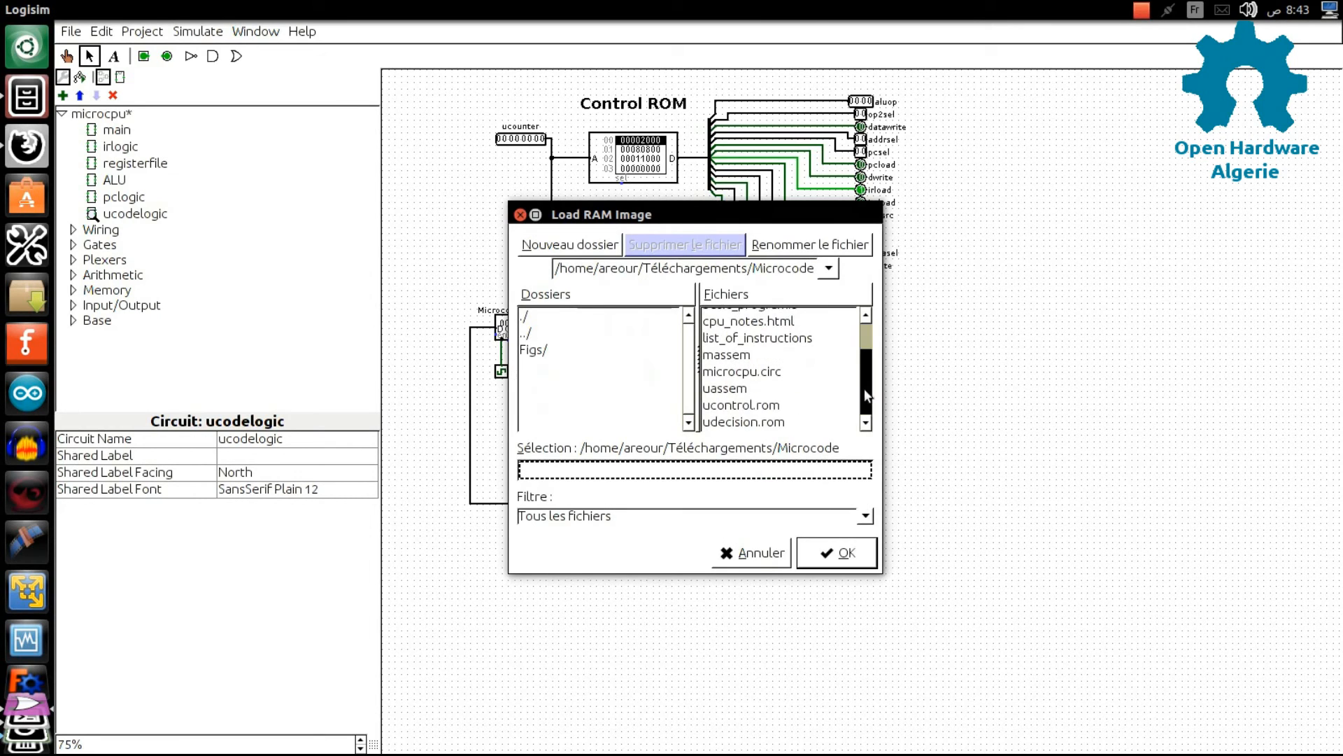
left_click(743, 422)
left_click(829, 552)
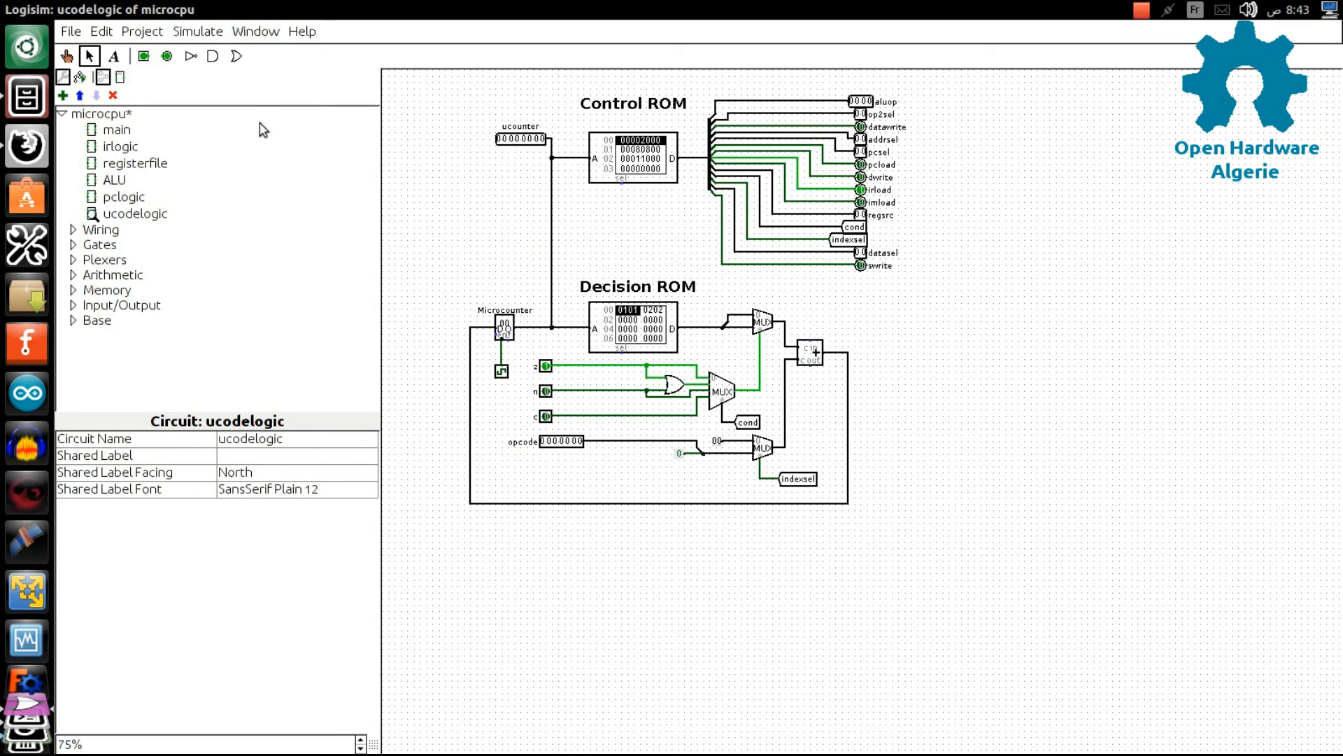
Return to the main circuit, set the simulation's tick frequency to 32 Hz and enable the clock ticks
double_click(116, 131)
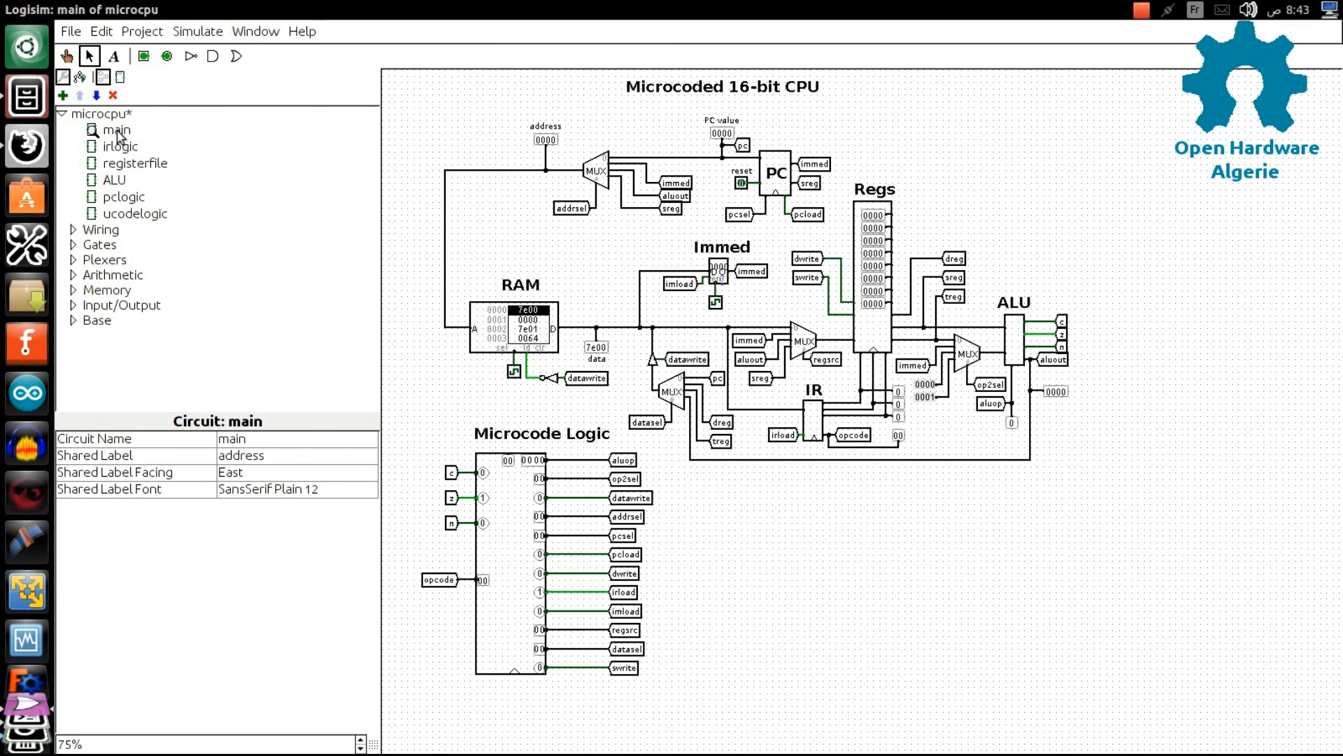
left_click(205, 32)
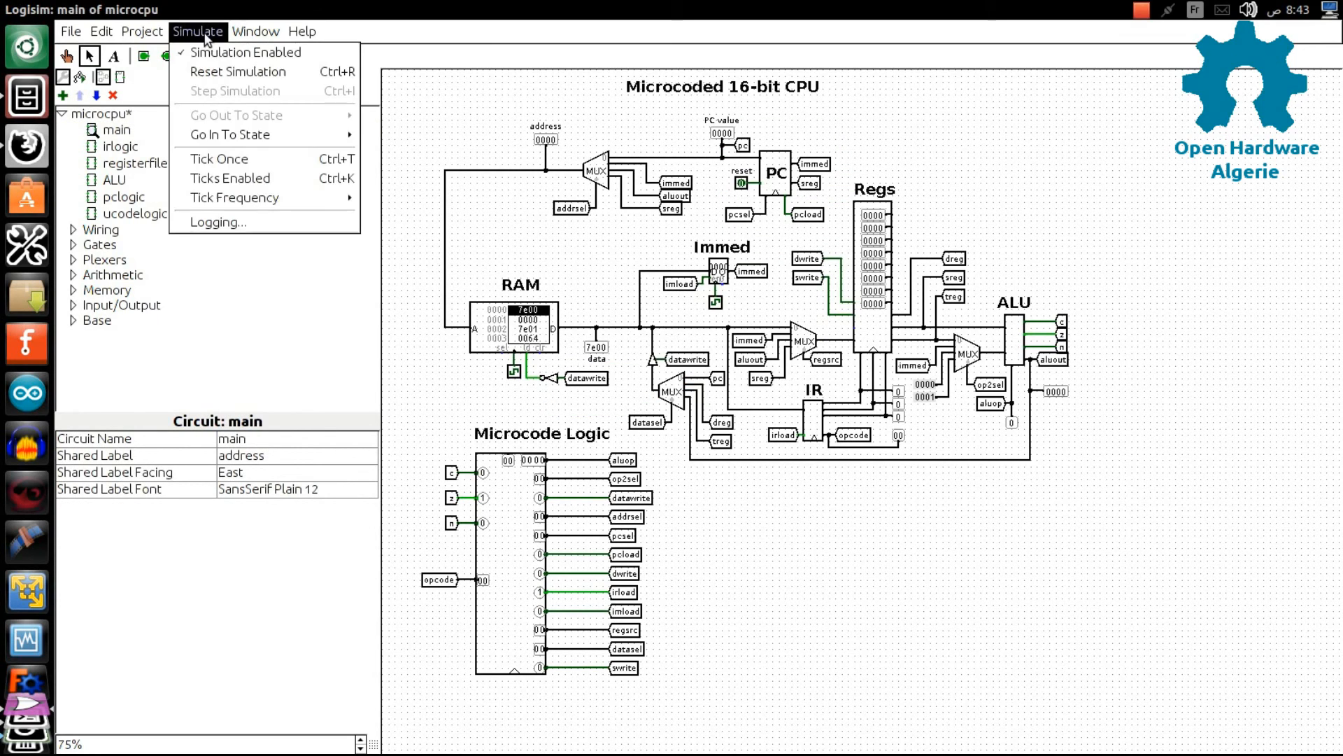
mouse_move(265, 203)
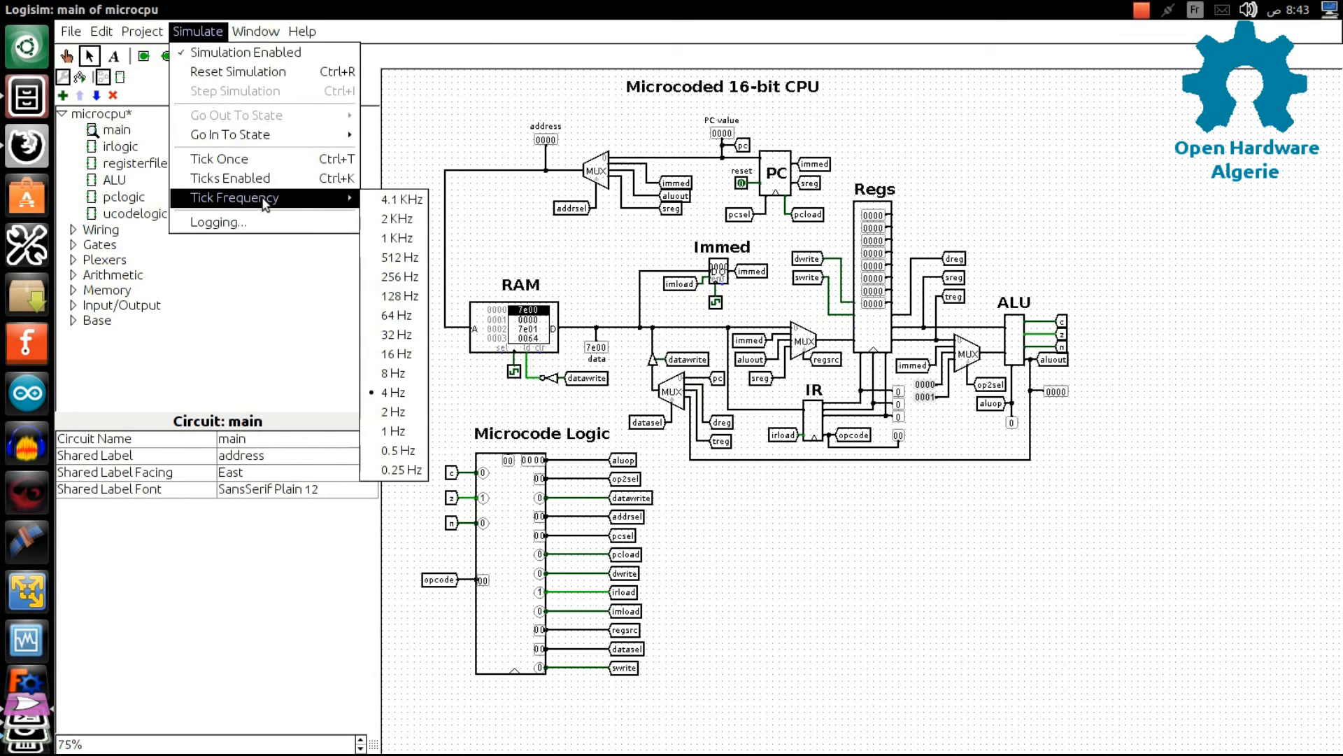
left_click(396, 335)
left_click(215, 32)
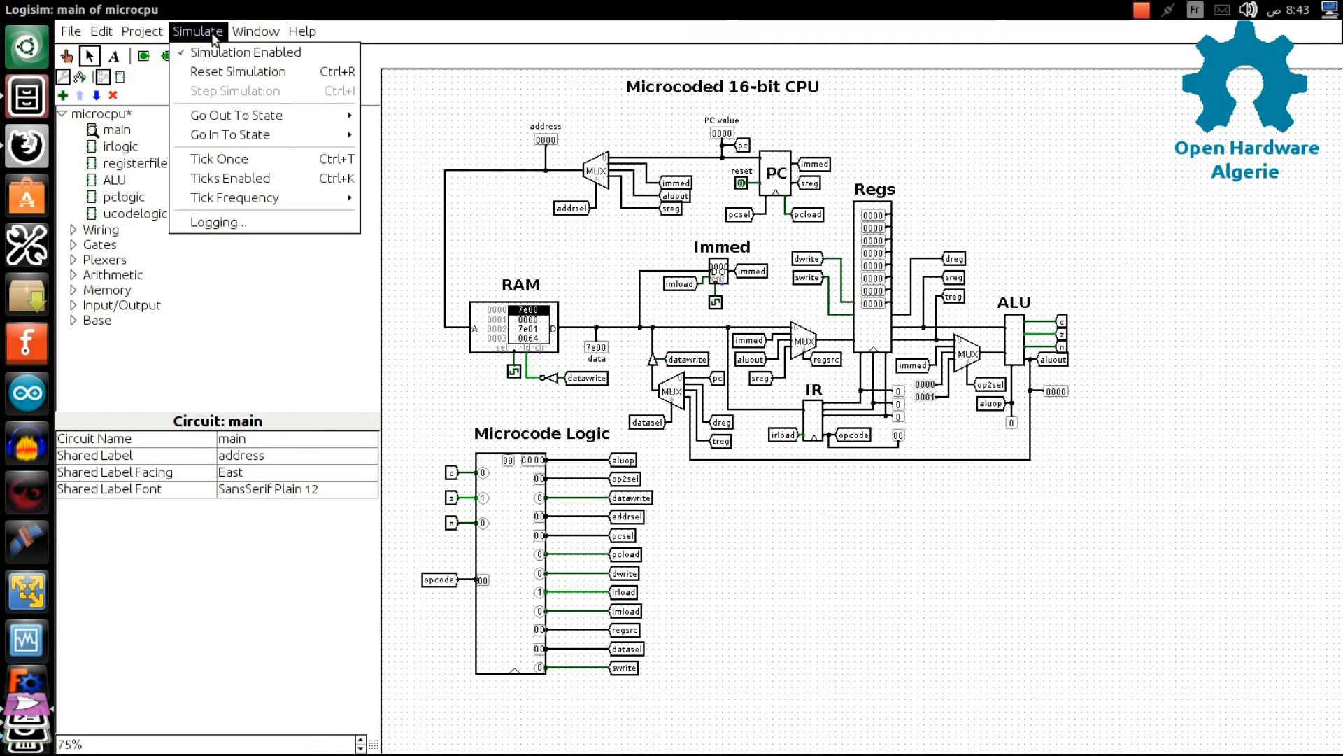
left_click(221, 184)
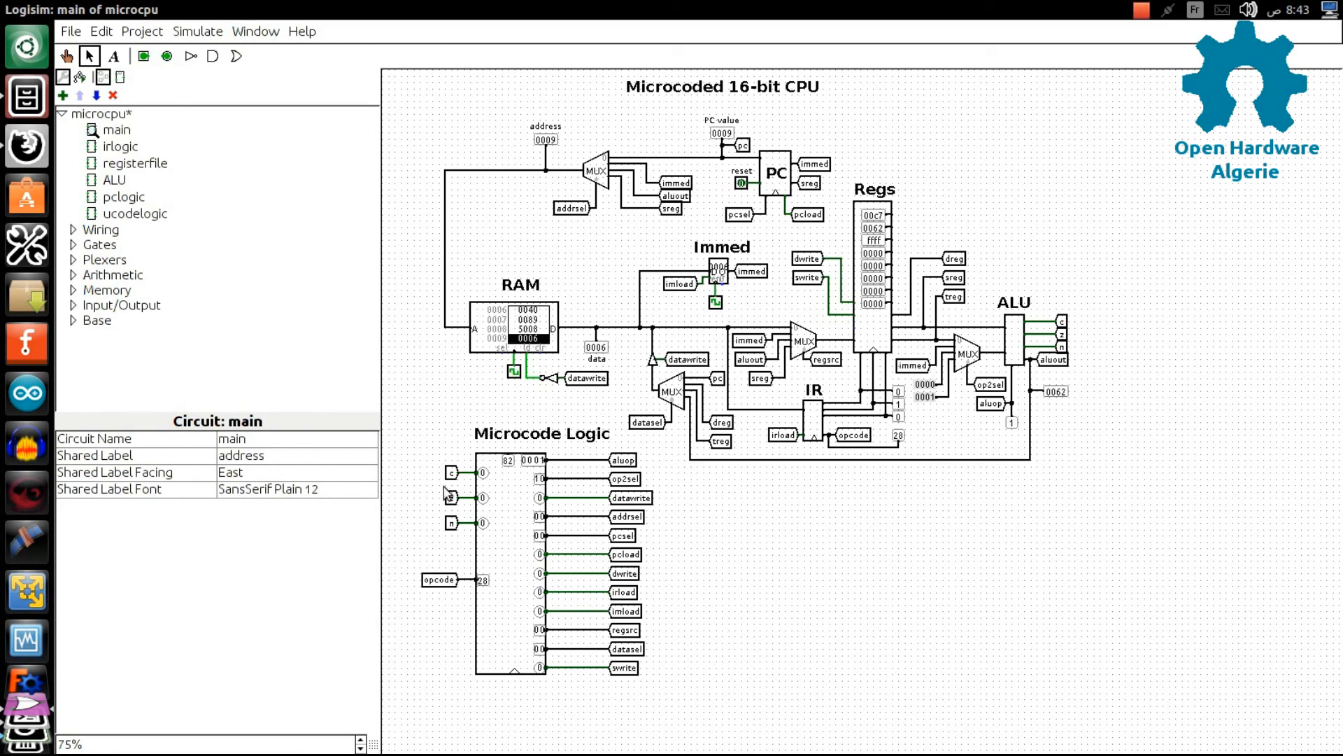
Examine the running CPU up close, following the RAM contents, register values, IR and the Microcode Logic block's control signals
left_click(360, 748)
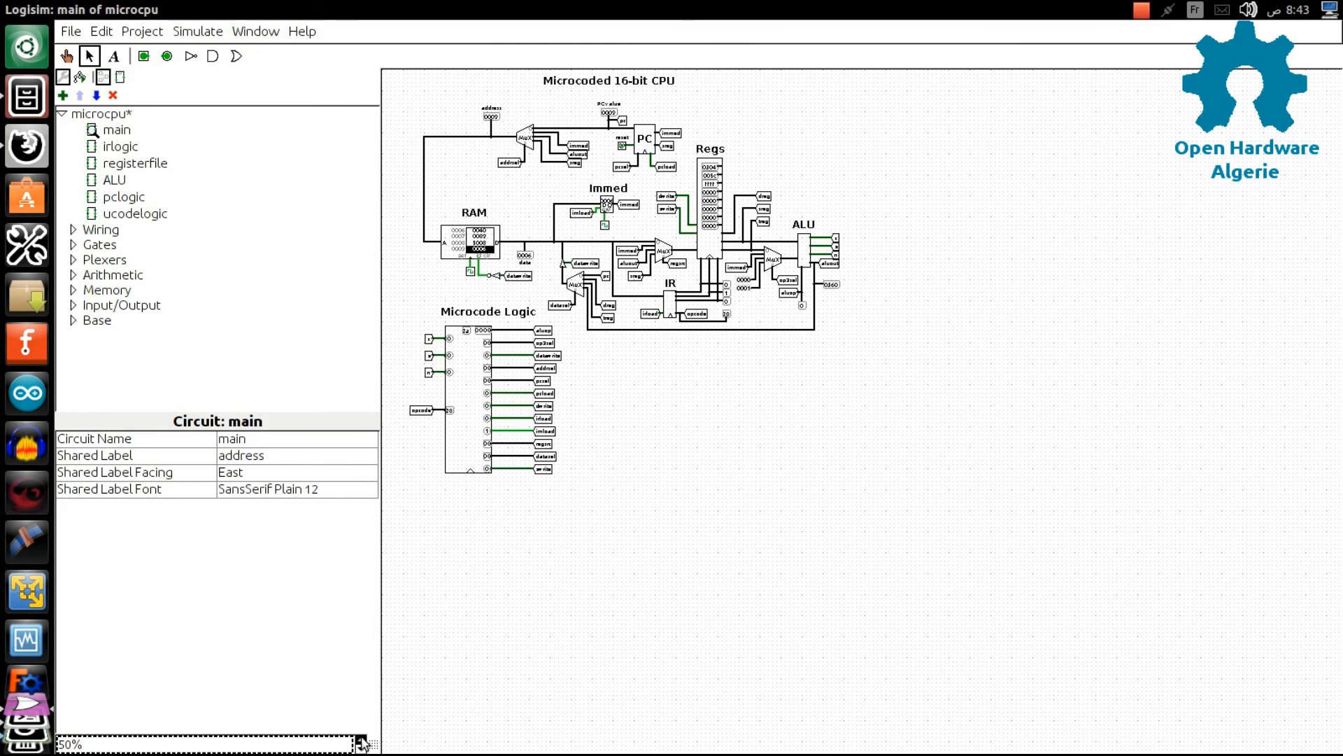
left_click(361, 739)
left_click(360, 738)
left_click(360, 739)
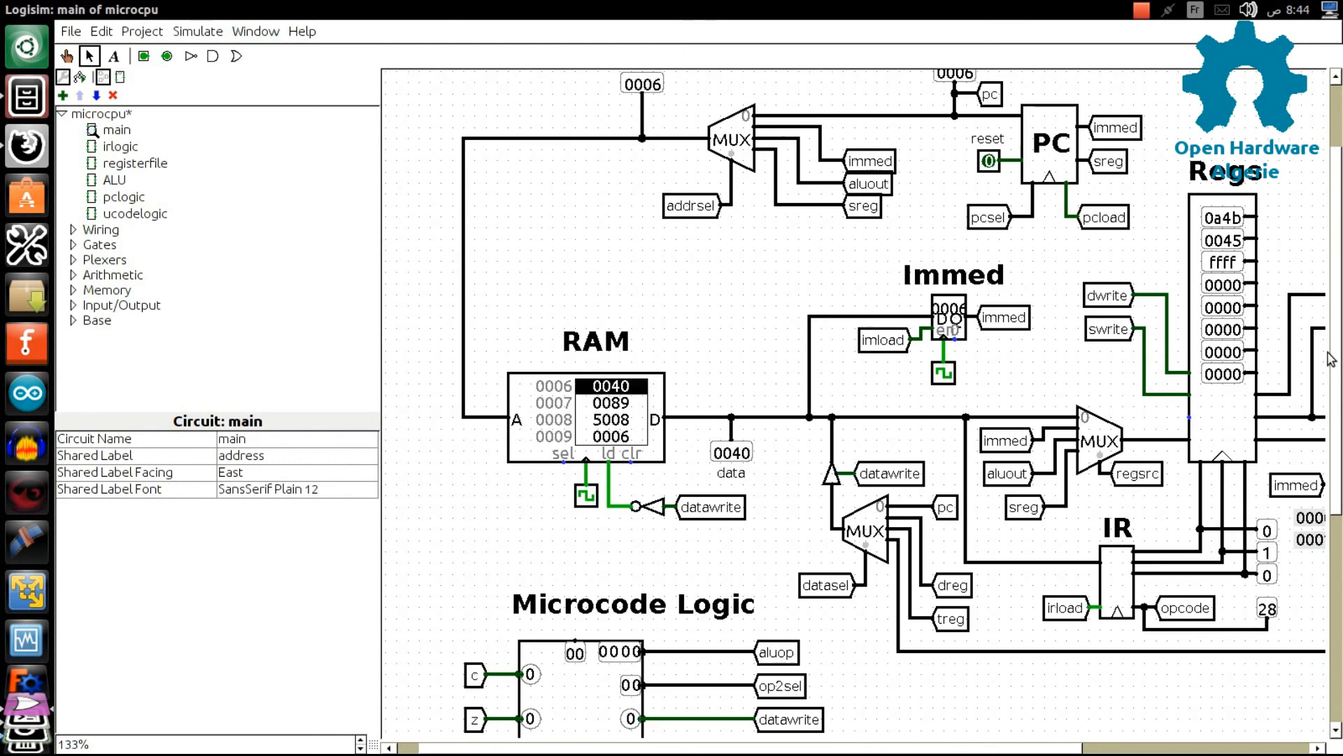
scroll(1329, 359, "down", 3)
scroll(1330, 359, "down", 3)
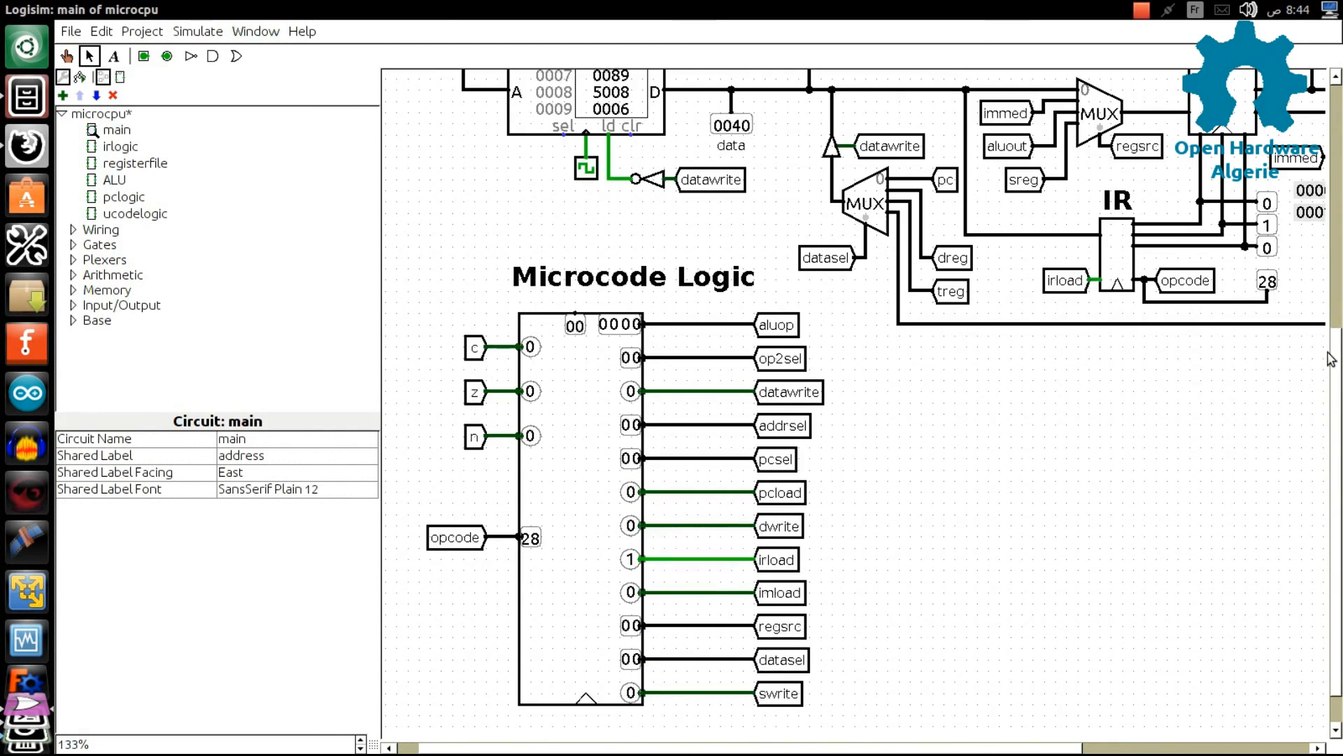
scroll(1330, 359, "up", 4)
scroll(1331, 358, "down", 3)
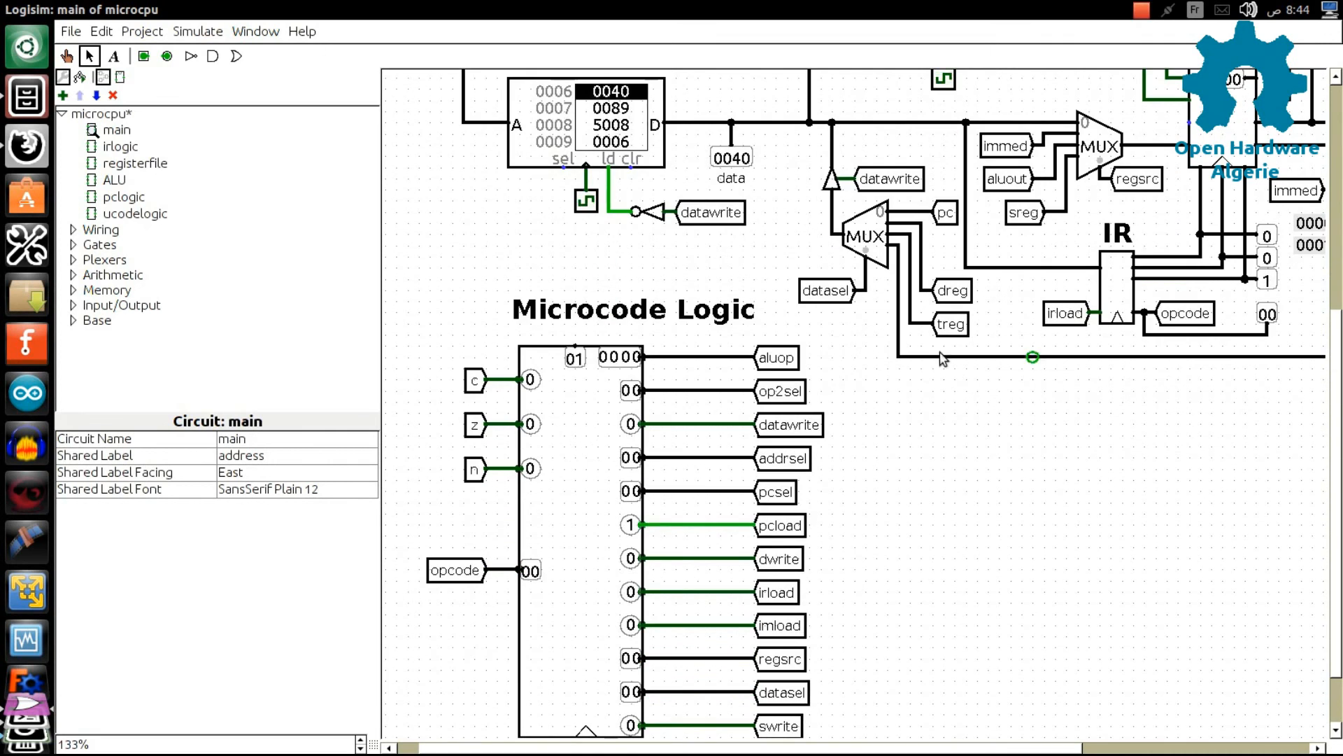
left_click(596, 496)
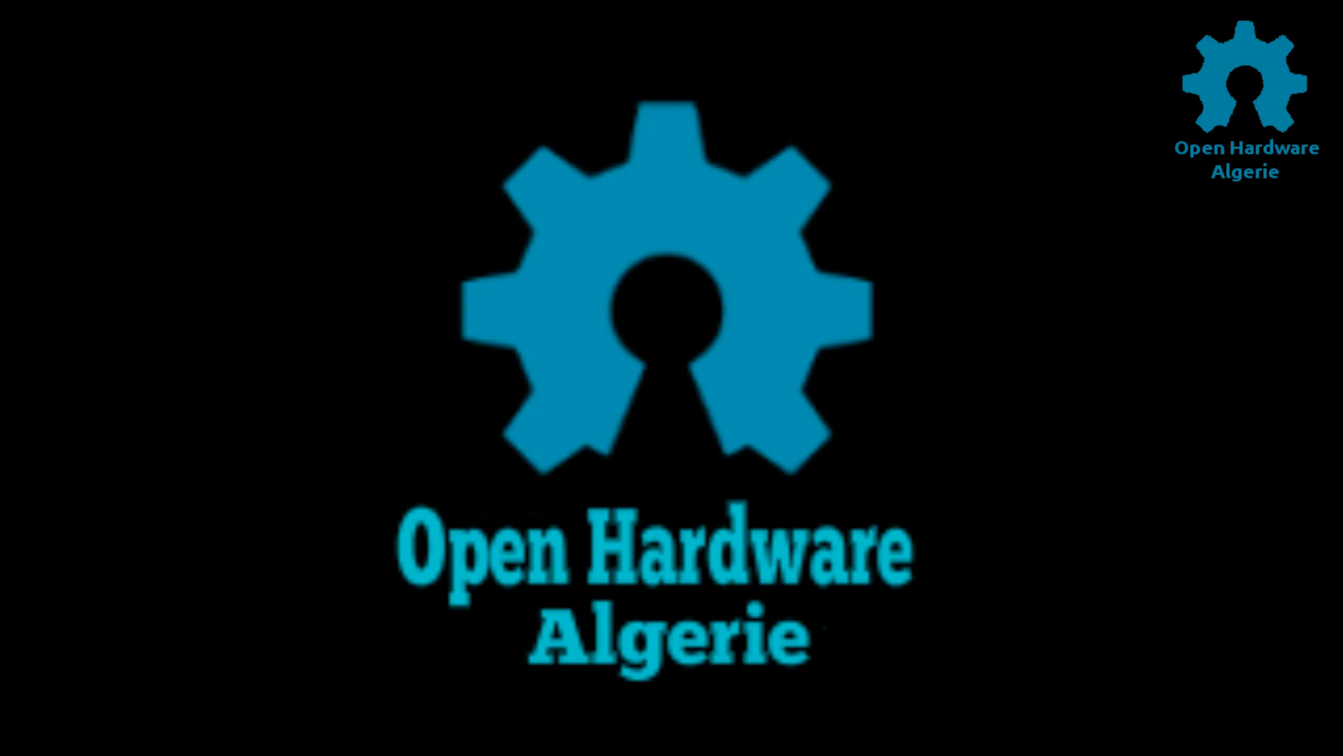